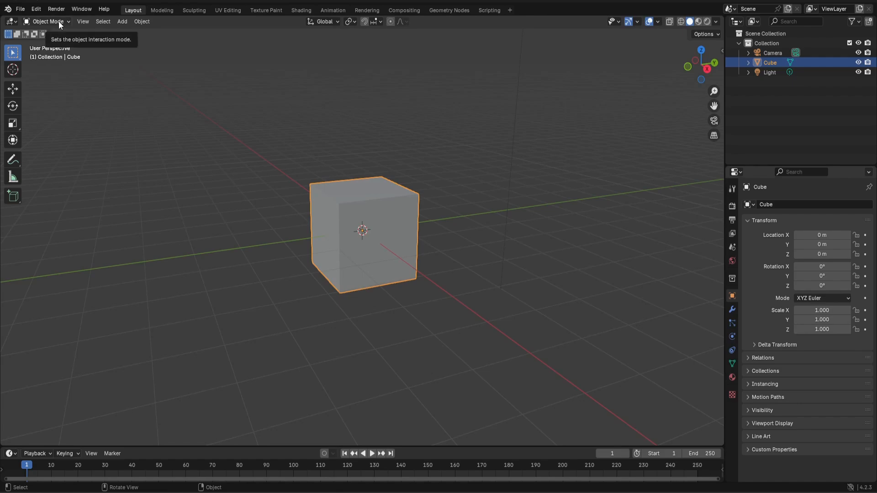
Step: Switch the default cube from Object Mode to Edit Mode
{"action": "middle_click_drag", "start_coordinate": [393, 206], "coordinate": [393, 220]}
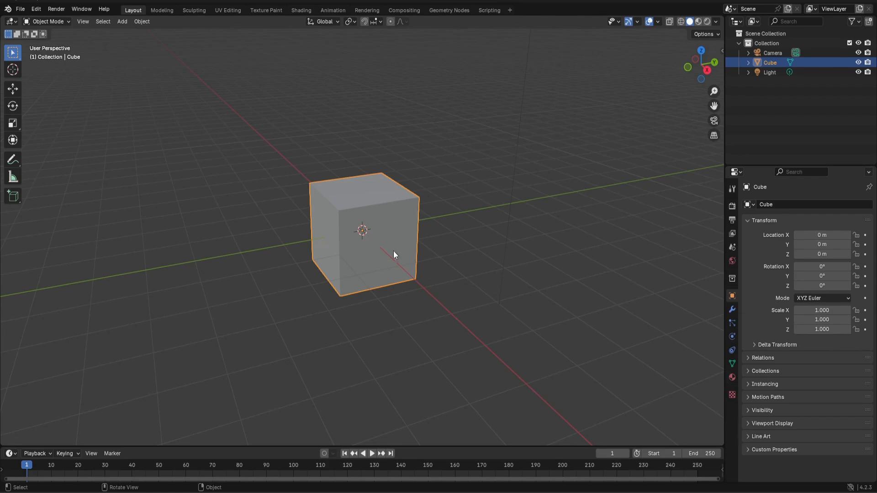
{"action": "left_click", "coordinate": [49, 22]}
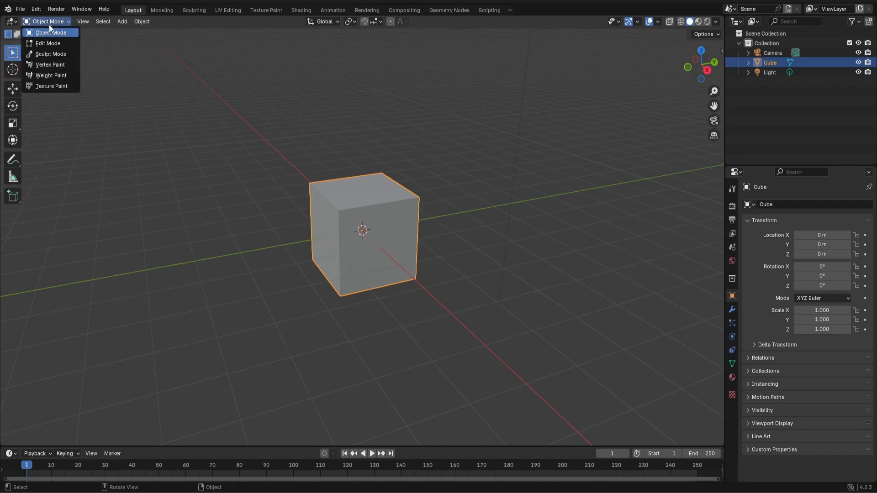
{"action": "left_click", "coordinate": [52, 43]}
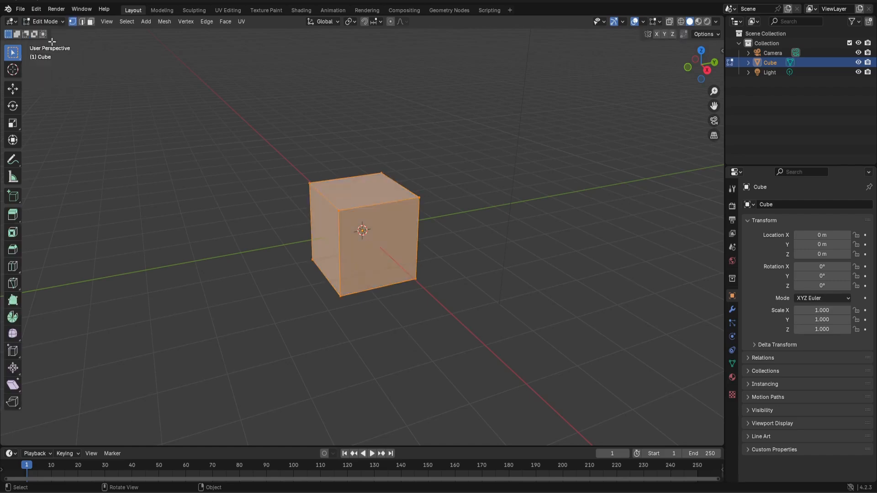
Step: Select the whole cube mesh and unwrap it with Smart UV Project, keeping the default settings
{"action": "left_click", "coordinate": [501, 274]}
{"action": "key", "text": "a"}
{"action": "left_click", "coordinate": [246, 23]}
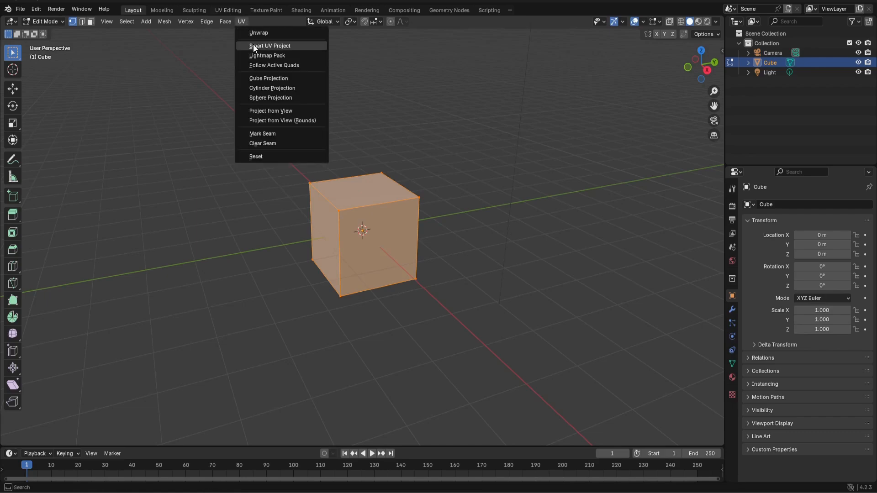
{"action": "left_click", "coordinate": [253, 45]}
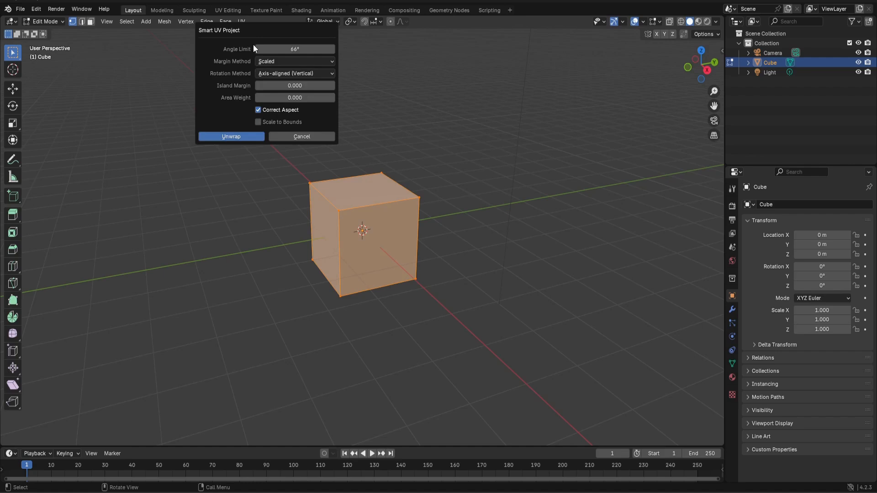
{"action": "left_click", "coordinate": [238, 136]}
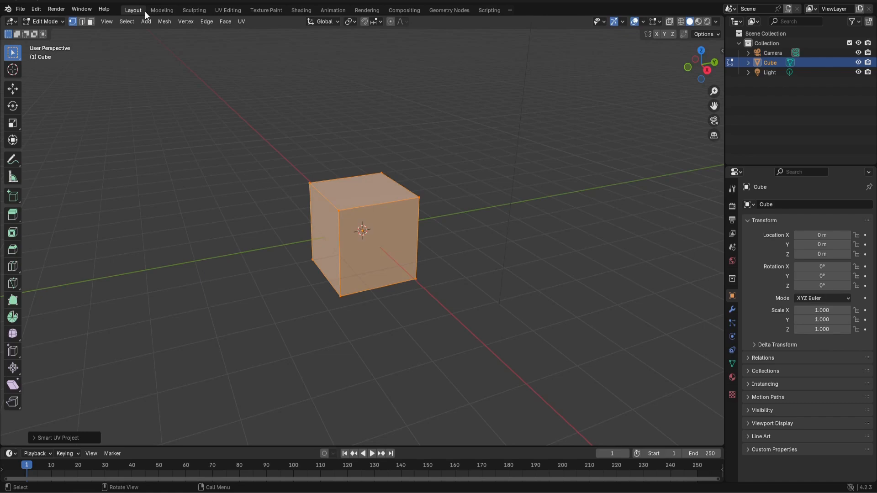
Step: Open the UV Editing workspace and set the 3D viewport to face selection
{"action": "left_click", "coordinate": [234, 12]}
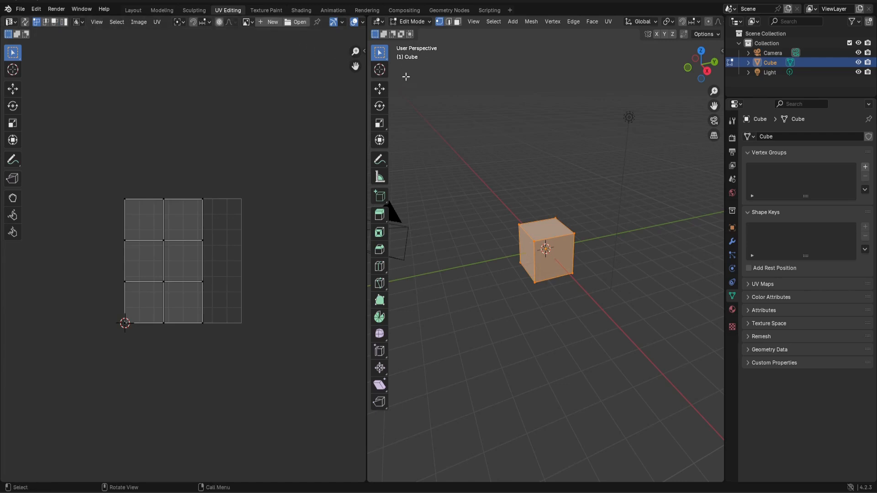
{"action": "left_click", "coordinate": [456, 24]}
Step: Select the cube's faces one at a time from several sides to examine which UV island each one uses
{"action": "left_click", "coordinate": [542, 224]}
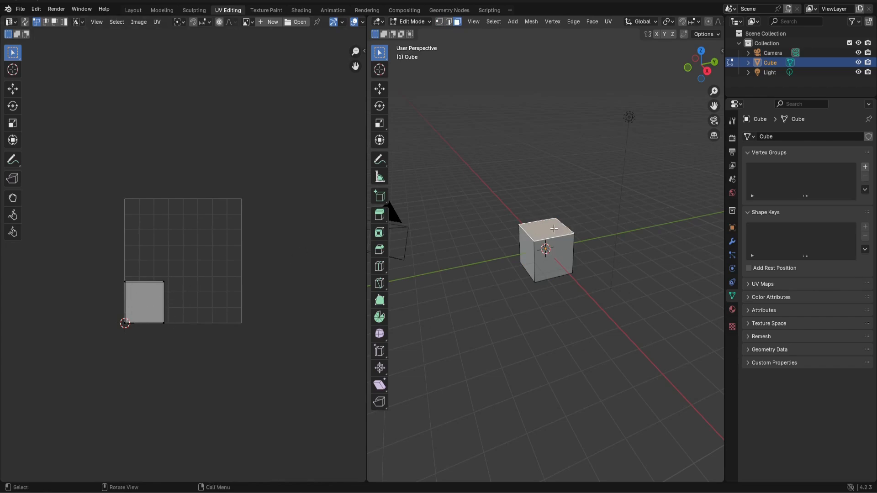
{"action": "left_click", "coordinate": [558, 244]}
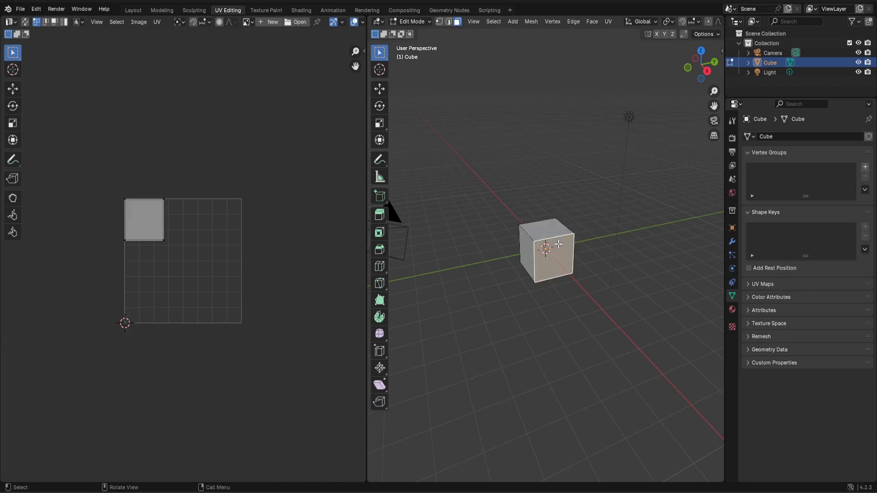
{"action": "left_click", "coordinate": [530, 246]}
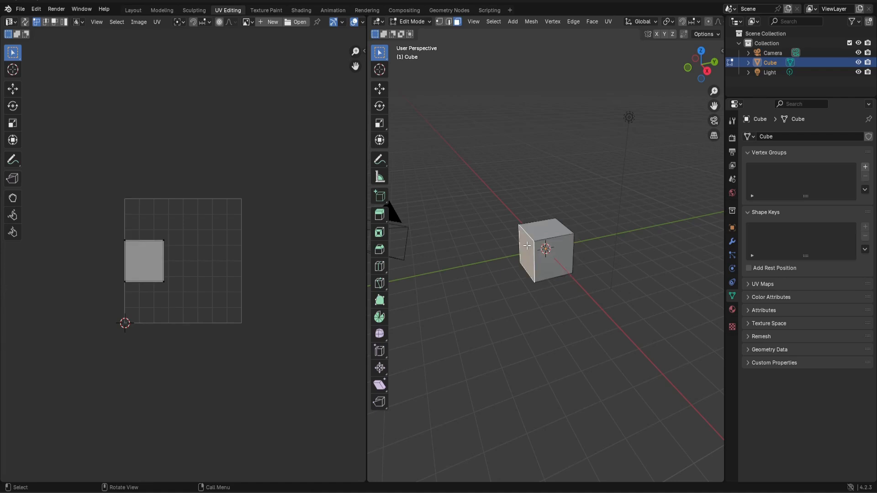
{"action": "middle_click_drag", "start_coordinate": [536, 250], "coordinate": [457, 263]}
{"action": "left_click", "coordinate": [566, 266]}
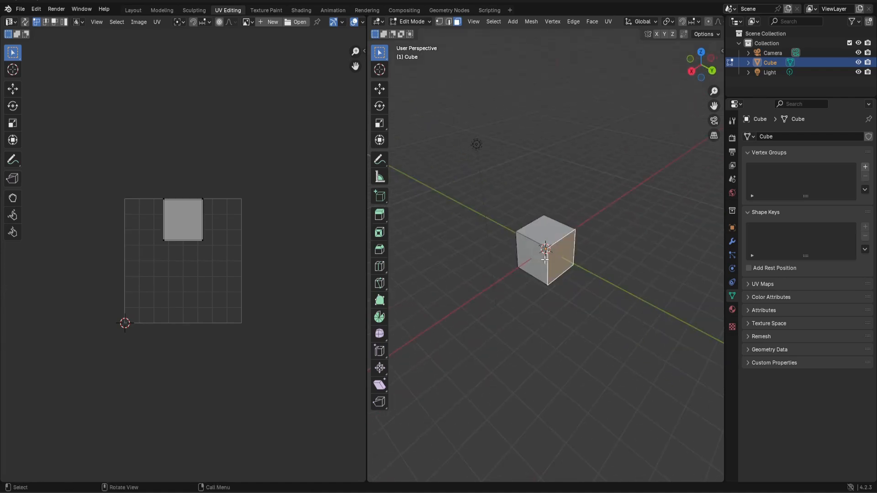
{"action": "middle_click_drag", "start_coordinate": [545, 259], "coordinate": [437, 281]}
{"action": "left_click", "coordinate": [553, 275]}
Step: Select all the cube's faces and examine the complete UV layout up close
{"action": "key", "text": "a"}
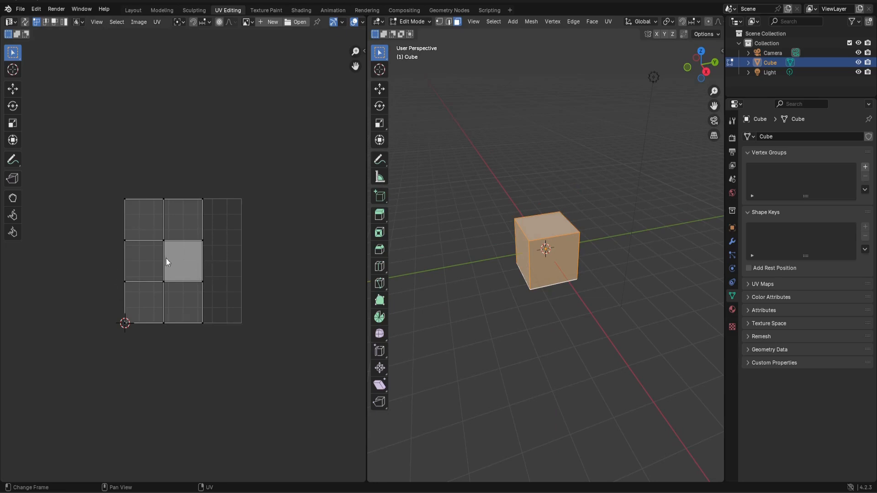
{"action": "middle_click_drag", "start_coordinate": [451, 215], "coordinate": [538, 268]}
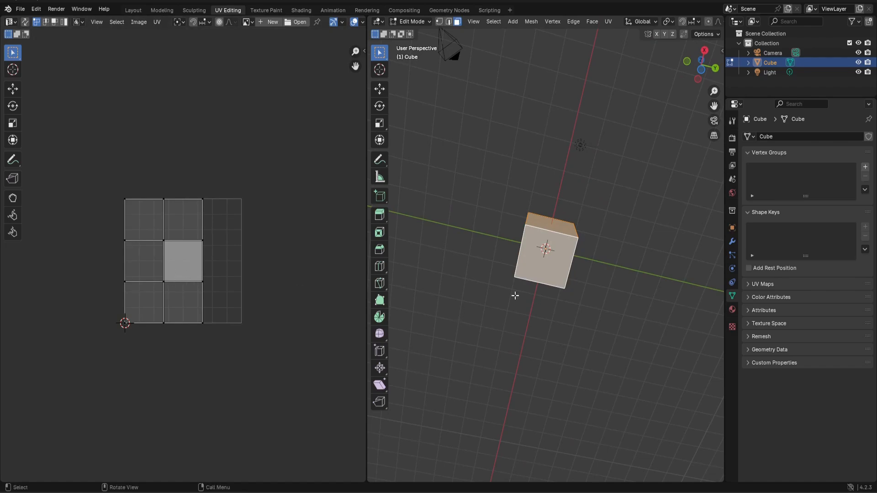
{"action": "middle_click_drag", "start_coordinate": [514, 295], "coordinate": [541, 362]}
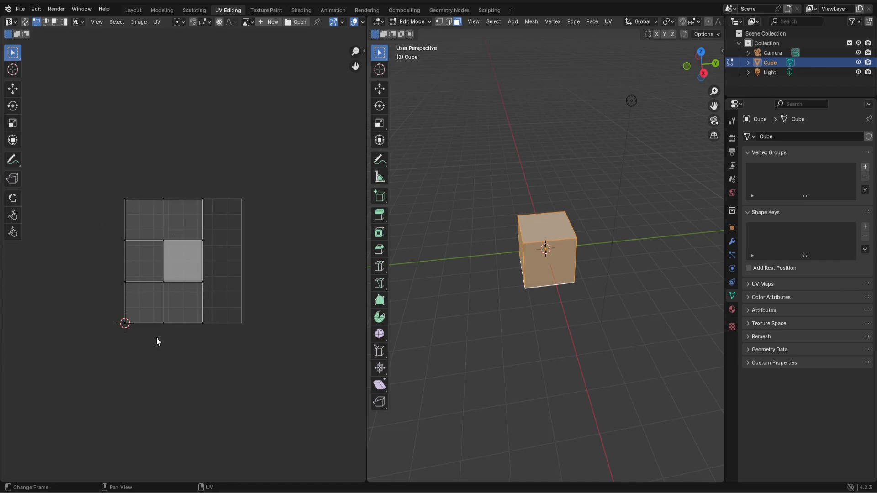
{"action": "scroll", "coordinate": [150, 275], "scroll_direction": "up", "scroll_amount": 4}
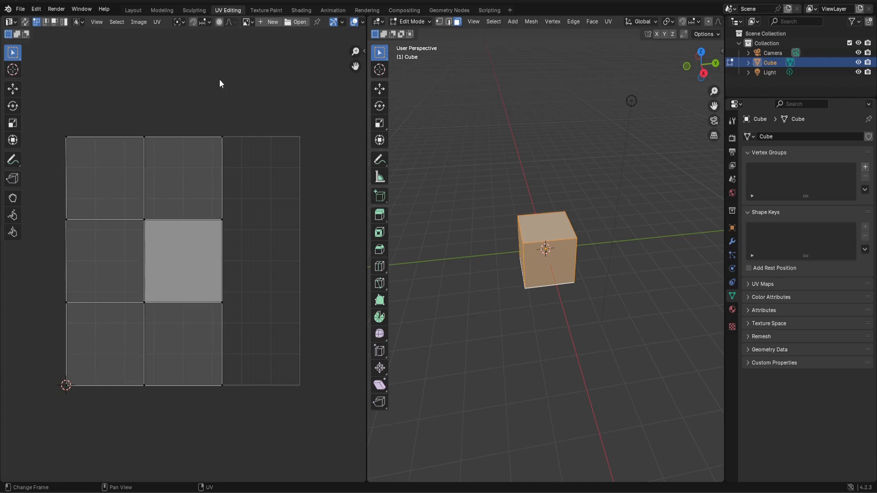
{"action": "left_click", "coordinate": [156, 23]}
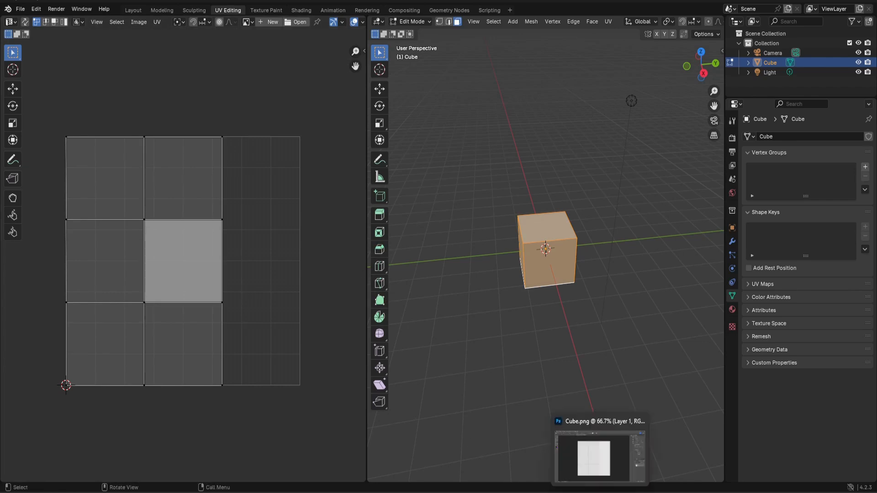
Step: Switch to Photoshop with Cube.png open, and add a new layer beneath Layer 1
{"action": "left_click", "coordinate": [600, 490]}
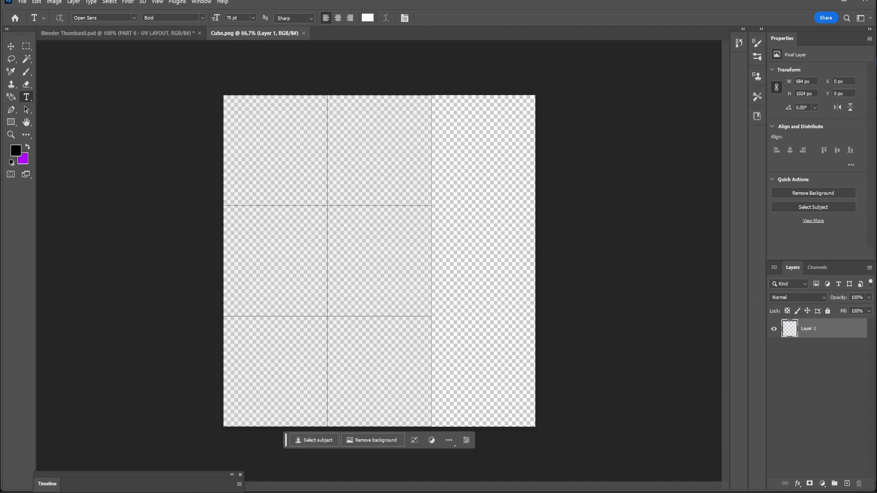
{"action": "left_click", "coordinate": [847, 483]}
{"action": "left_click_drag", "start_coordinate": [832, 340], "coordinate": [831, 351]}
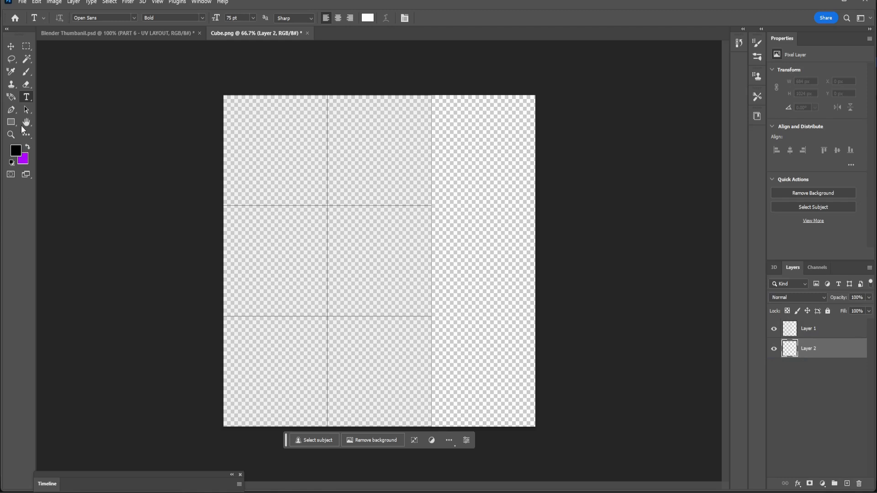
Step: Set the foreground color to white (ffffff)
{"action": "left_click", "coordinate": [16, 151]}
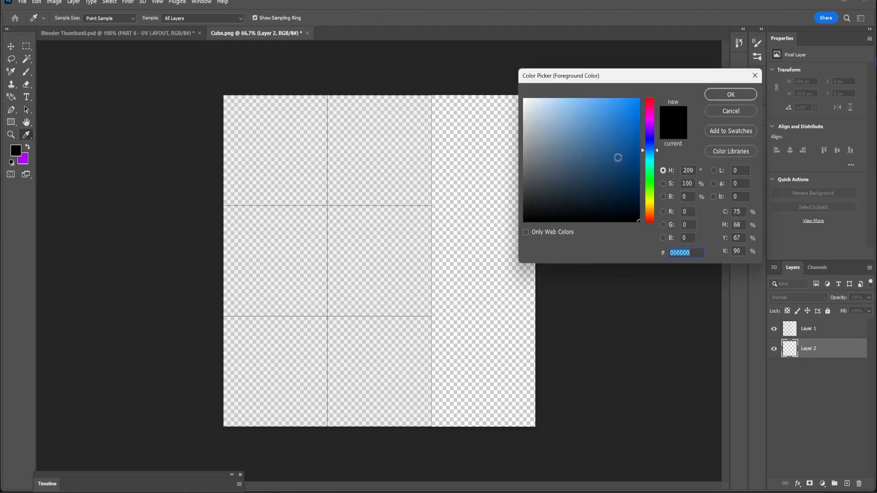
{"action": "type", "text": "ffffff"}
{"action": "left_click", "coordinate": [731, 94]}
{"action": "key", "text": "t"}
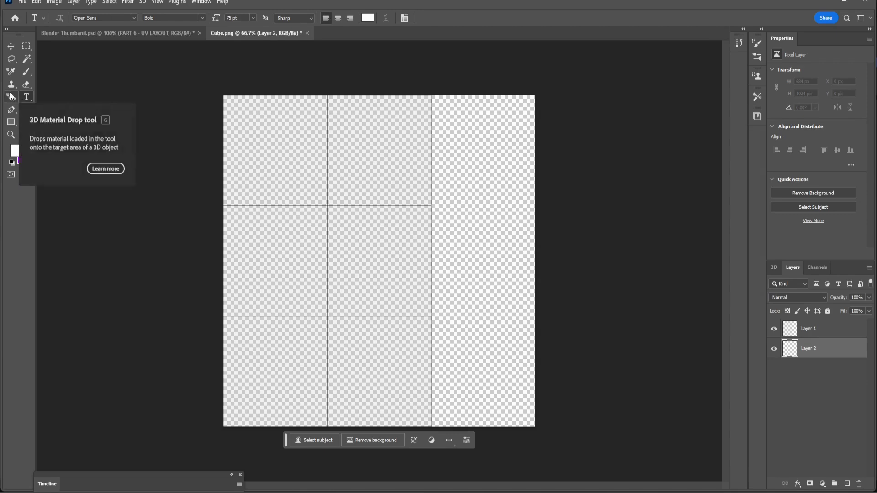
{"action": "left_click", "coordinate": [11, 96]}
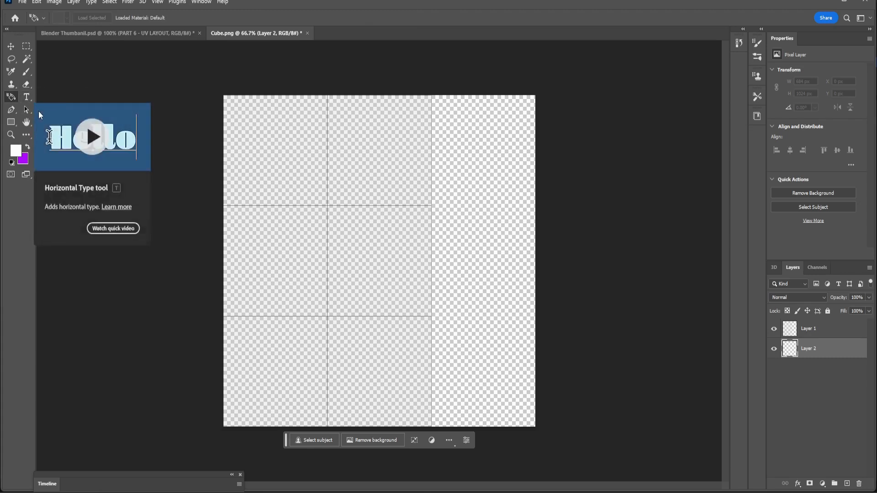
{"action": "left_click", "coordinate": [11, 122]}
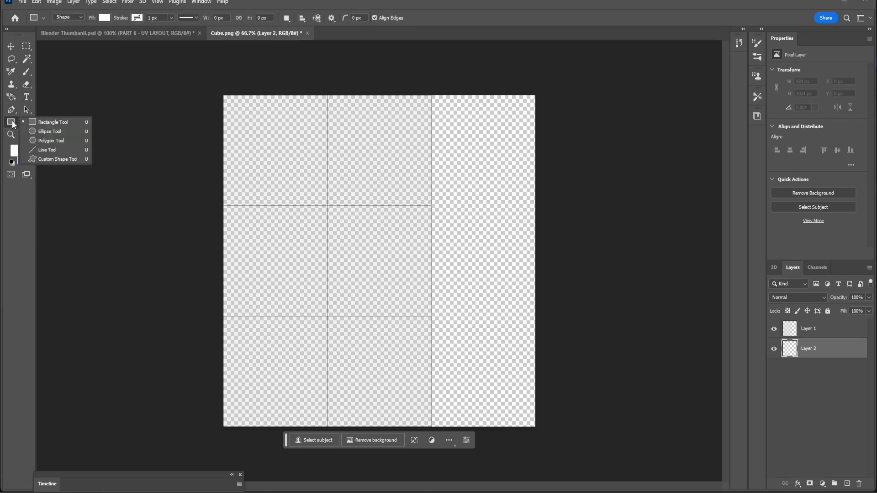
{"action": "left_click", "coordinate": [11, 86]}
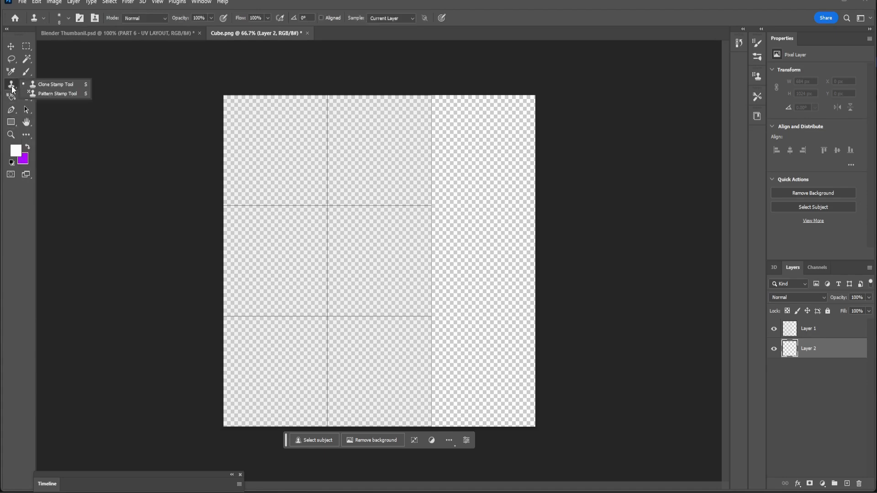
{"action": "left_click", "coordinate": [12, 97]}
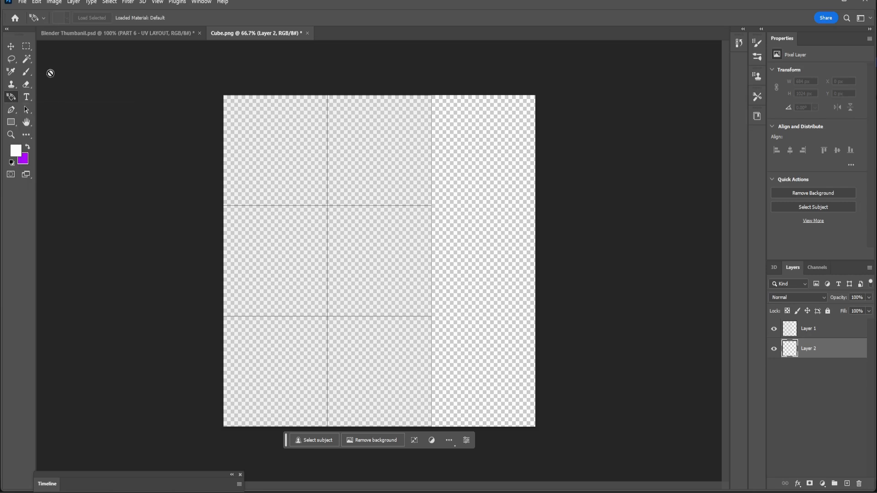
Step: Paint the entire new layer white with the Brush tool, enlarging the brush to 1000 px
{"action": "left_click", "coordinate": [26, 72]}
{"action": "key", "text": "bracketright"}
{"action": "key", "text": "bracketright"}
{"action": "key", "text": "bracketright"}
{"action": "key", "text": "bracketright"}
{"action": "key", "text": "bracketright"}
{"action": "key", "text": "bracketright"}
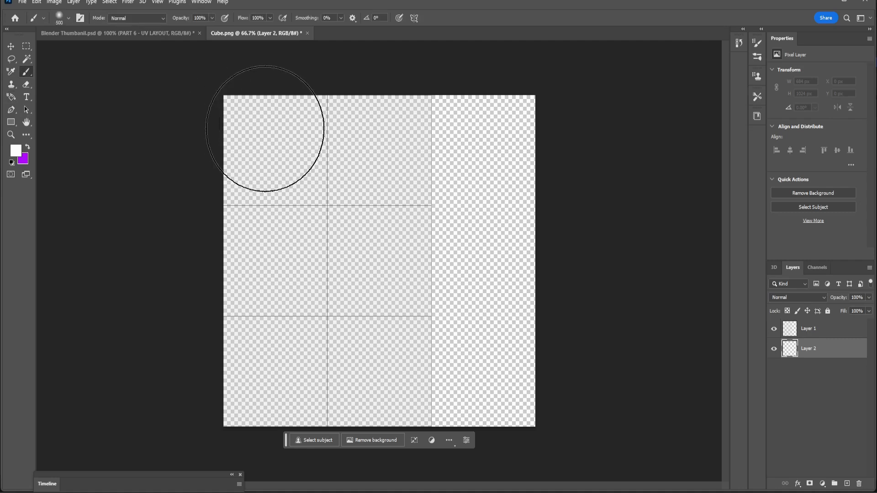
{"action": "mouse_move", "coordinate": [250, 141]}
{"action": "left_mouse_down"}
{"action": "mouse_move", "coordinate": [405, 276]}
{"action": "mouse_move", "coordinate": [288, 460]}
{"action": "mouse_move", "coordinate": [661, 362]}
{"action": "mouse_move", "coordinate": [294, 15]}
{"action": "mouse_move", "coordinate": [354, 492]}
{"action": "mouse_move", "coordinate": [699, 316]}
{"action": "mouse_move", "coordinate": [466, 141]}
{"action": "left_mouse_up"}
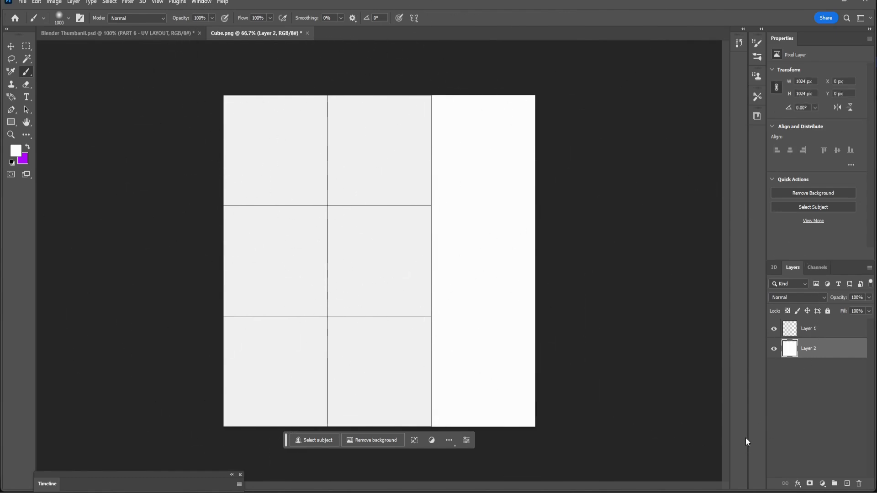
Step: Paste the copied scratched metal texture above Layer 1 and align it with the canvas's upper-left corner
{"action": "left_click", "coordinate": [830, 331]}
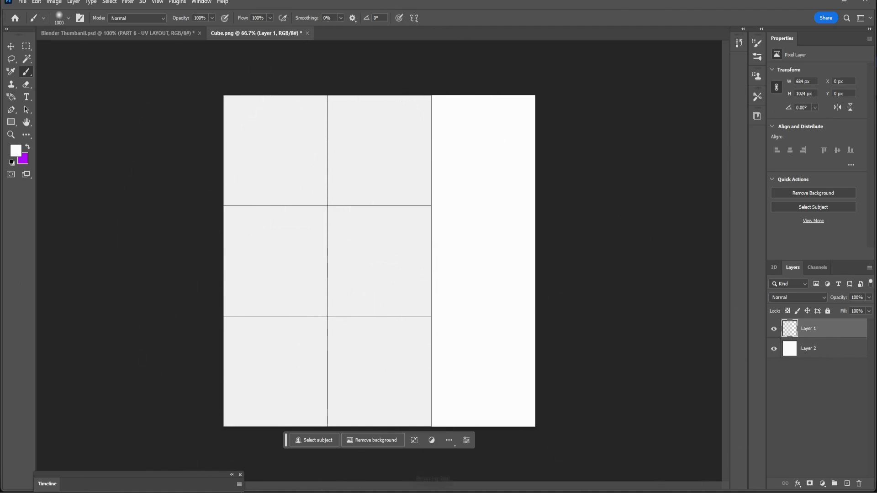
{"action": "mouse_move", "coordinate": [459, 490]}
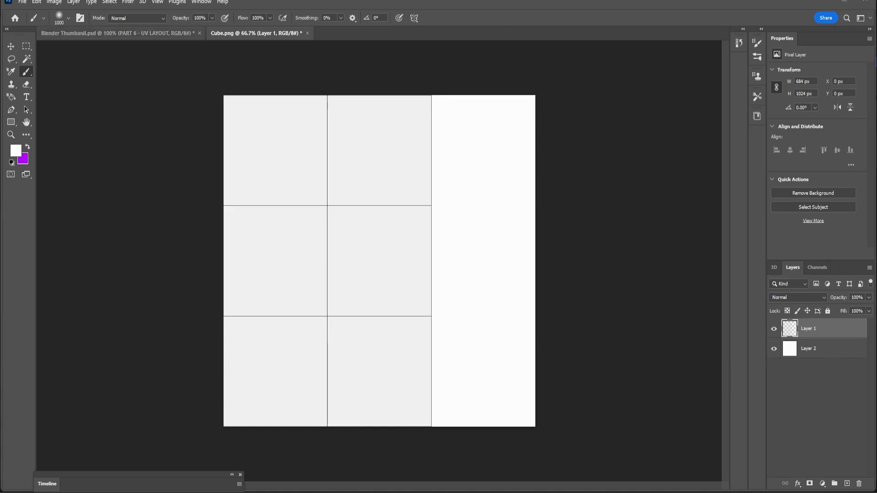
{"action": "left_click", "coordinate": [31, 2]}
{"action": "left_click", "coordinate": [51, 87]}
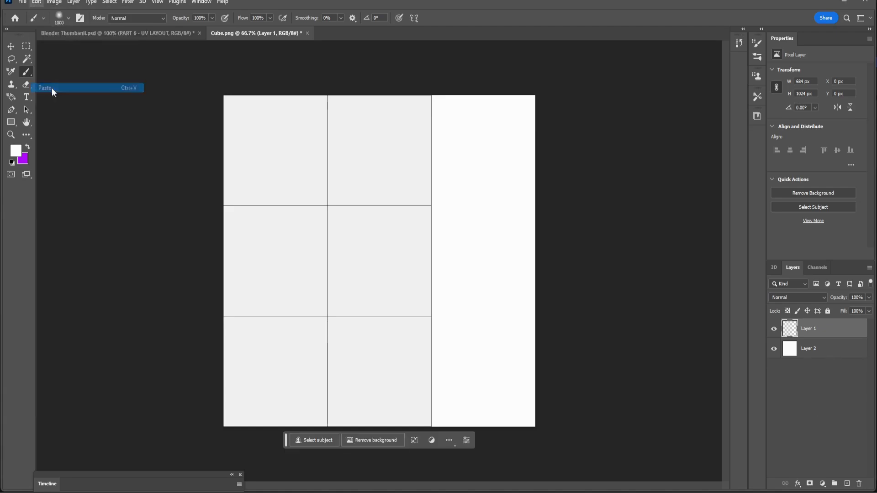
{"action": "left_click", "coordinate": [11, 46]}
{"action": "left_click_drag", "start_coordinate": [427, 250], "coordinate": [361, 187]}
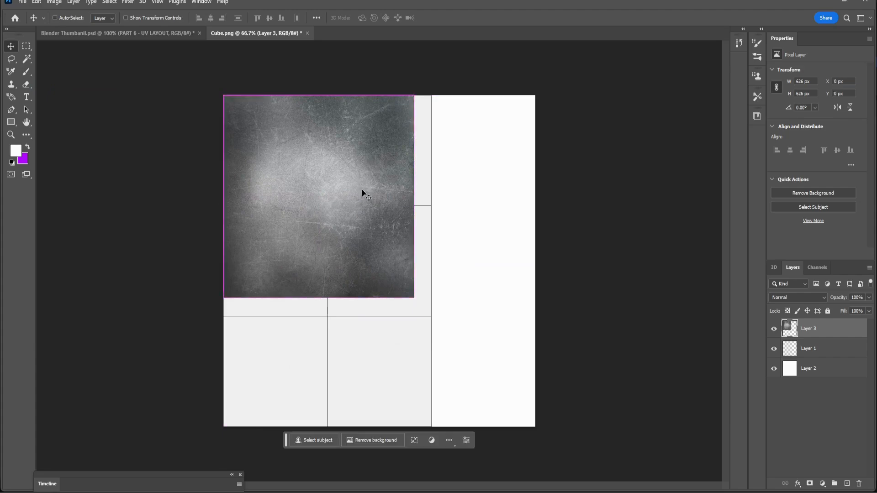
Step: Scale the pasted texture down to about 342 × 343 px so it fills the upper-left UV square
{"action": "key", "text": "ctrl+t"}
{"action": "left_click_drag", "start_coordinate": [413, 297], "coordinate": [326, 206]}
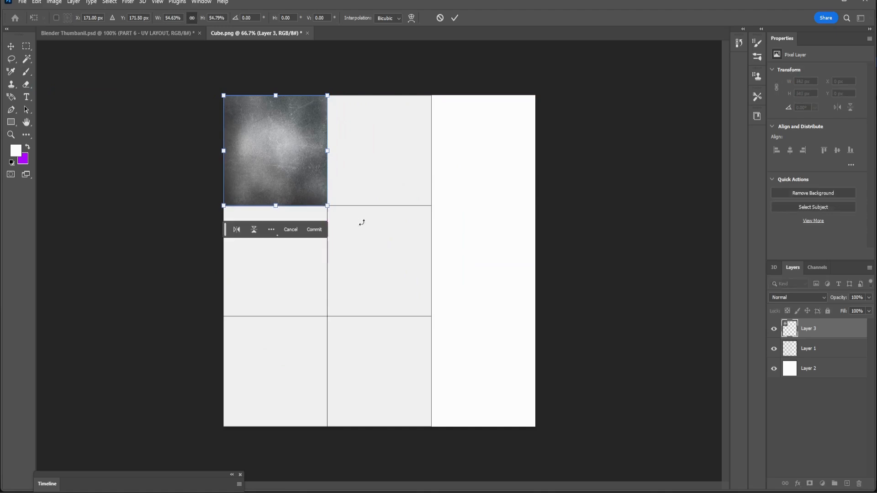
{"action": "key", "text": "Return"}
Step: Duplicate the texture layer five times, placing one copy over each remaining UV square, and deselect all layers
{"action": "left_click_drag", "start_coordinate": [814, 331], "coordinate": [845, 483]}
{"action": "left_click_drag", "start_coordinate": [288, 141], "coordinate": [392, 137]}
{"action": "left_click_drag", "start_coordinate": [813, 337], "coordinate": [847, 483]}
{"action": "left_click_drag", "start_coordinate": [357, 171], "coordinate": [252, 279]}
{"action": "left_click_drag", "start_coordinate": [818, 329], "coordinate": [847, 484]}
{"action": "left_click_drag", "start_coordinate": [290, 266], "coordinate": [391, 265]}
{"action": "left_click_drag", "start_coordinate": [802, 331], "coordinate": [846, 483]}
{"action": "left_click_drag", "start_coordinate": [388, 291], "coordinate": [286, 391]}
{"action": "left_click_drag", "start_coordinate": [822, 330], "coordinate": [846, 483]}
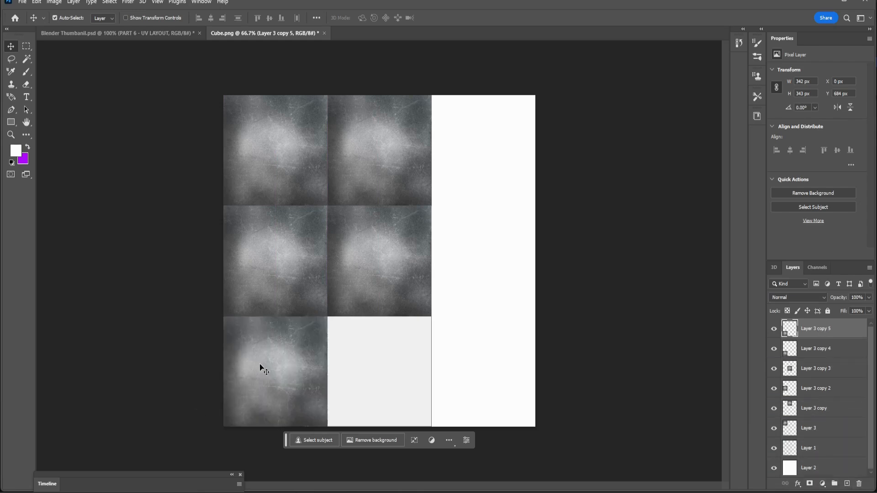
{"action": "left_click_drag", "start_coordinate": [260, 366], "coordinate": [365, 361]}
{"action": "left_click", "coordinate": [649, 271]}
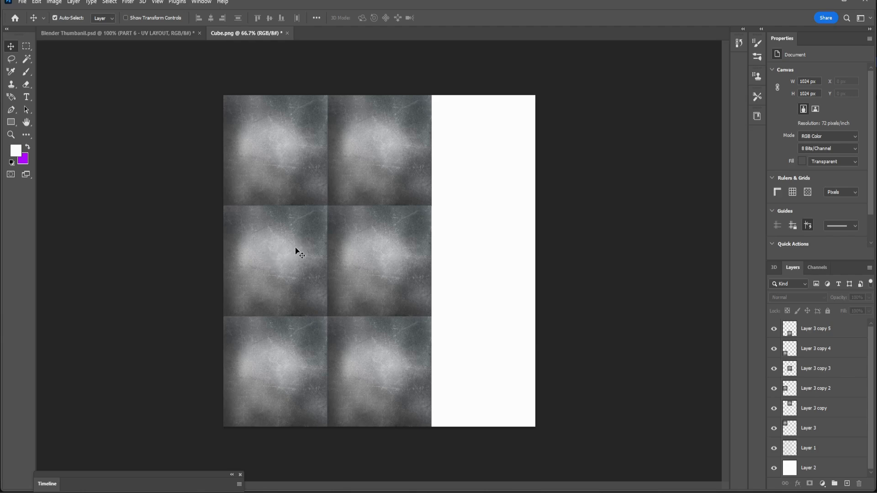
Step: Switch back to Blender with the cube's UV layout in the UV Editing workspace
{"action": "mouse_move", "coordinate": [640, 491]}
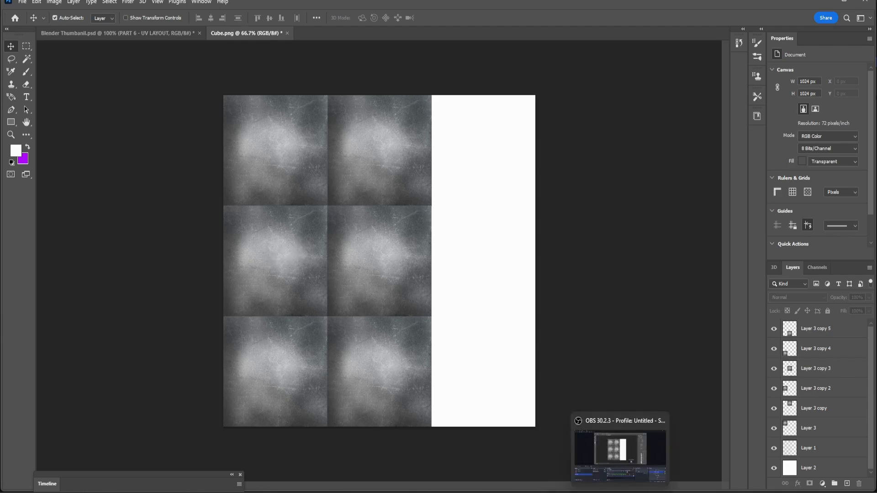
{"action": "left_click", "coordinate": [641, 457]}
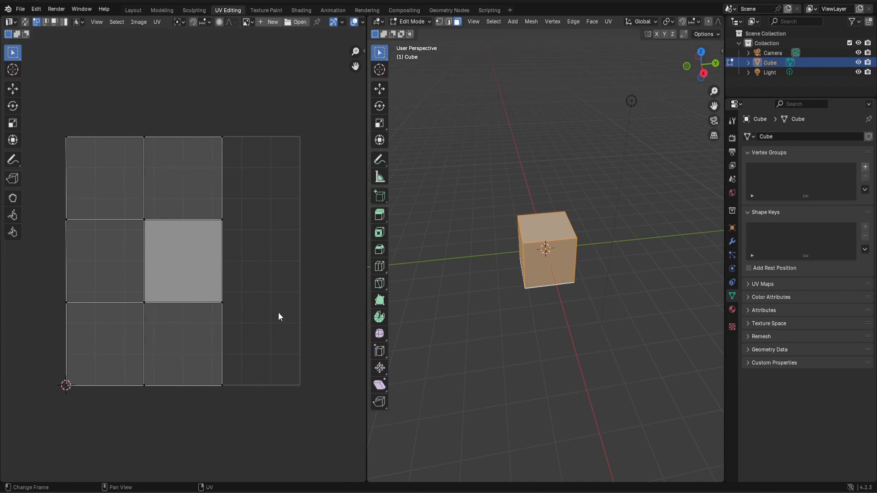
Step: Switch to the Layout workspace and put the cube in Edit Mode with all its faces selected
{"action": "scroll", "coordinate": [558, 246], "scroll_direction": "up", "scroll_amount": 2}
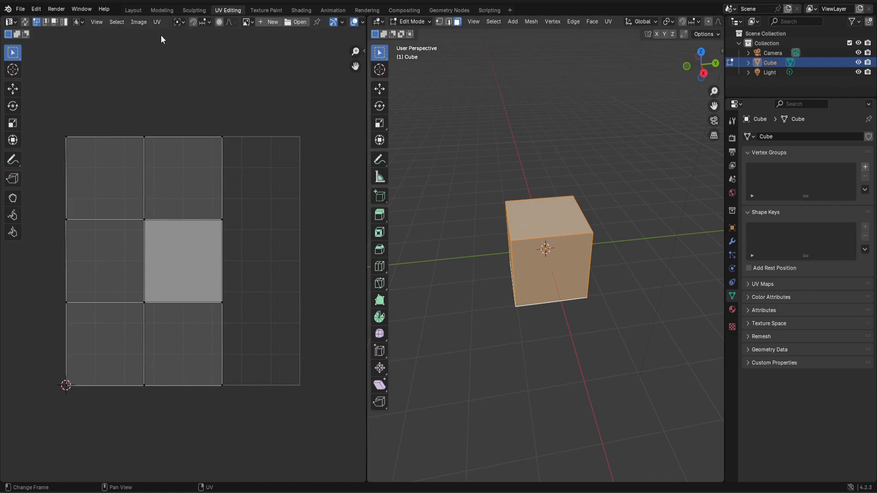
{"action": "left_click", "coordinate": [136, 12]}
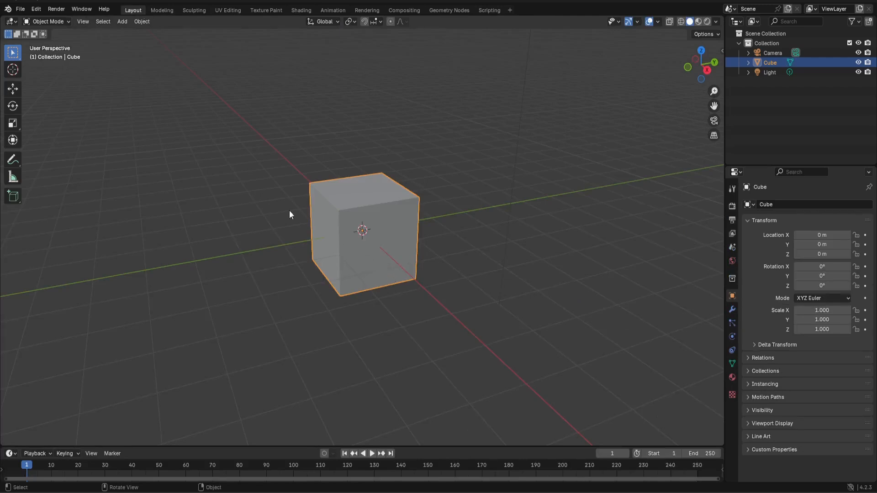
{"action": "left_click", "coordinate": [45, 22]}
{"action": "left_click", "coordinate": [46, 43]}
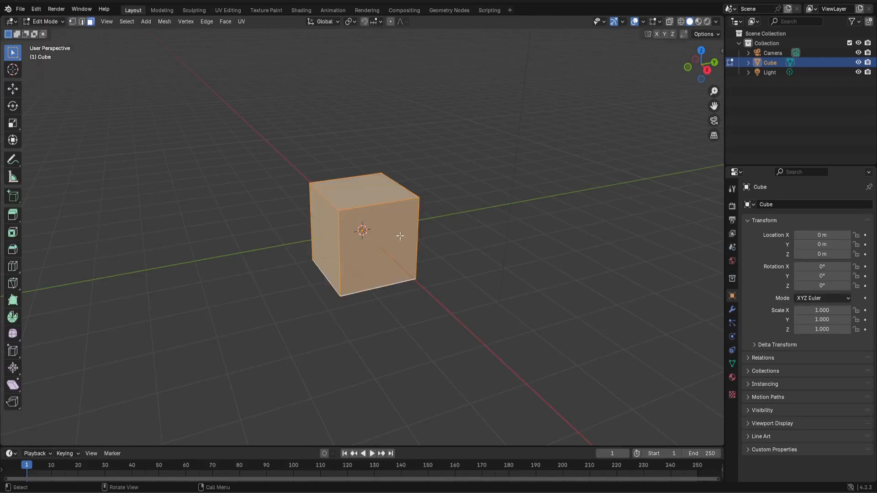
Step: Scale the cube along the X axis to about 0.09, flattening it into a thin slab
{"action": "mouse_move", "coordinate": [486, 288]}
{"action": "middle_mouse_down"}
{"action": "mouse_move", "coordinate": [425, 274]}
{"action": "mouse_move", "coordinate": [482, 280]}
{"action": "middle_mouse_up"}
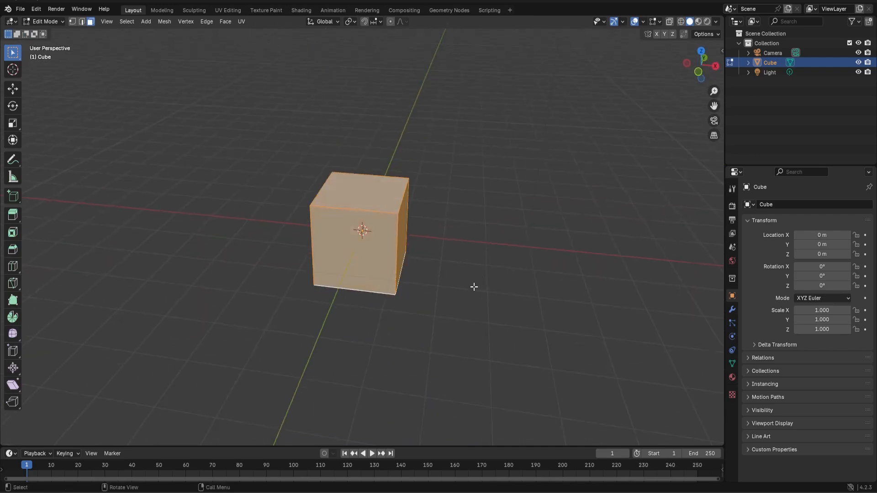
{"action": "key", "text": "s"}
{"action": "key", "text": "x"}
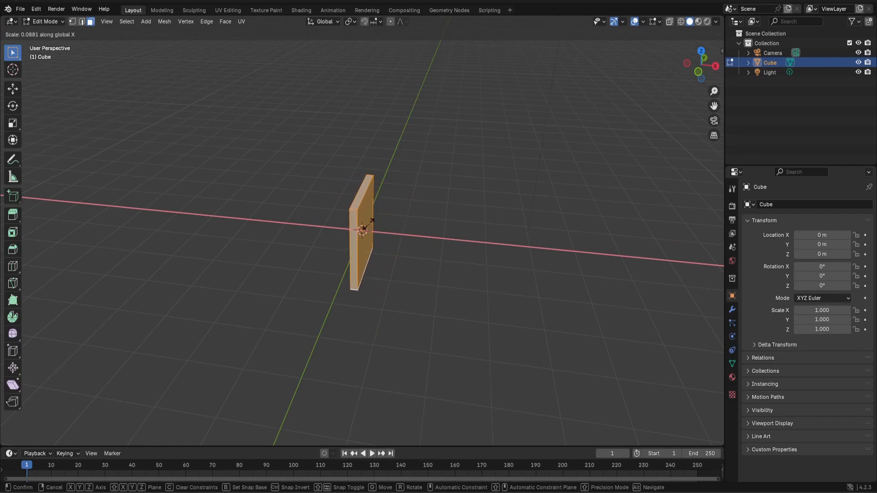
{"action": "left_click", "coordinate": [379, 225]}
Step: Stretch the slab along the Z axis to roughly double its height
{"action": "middle_click_drag", "start_coordinate": [379, 225], "coordinate": [415, 242]}
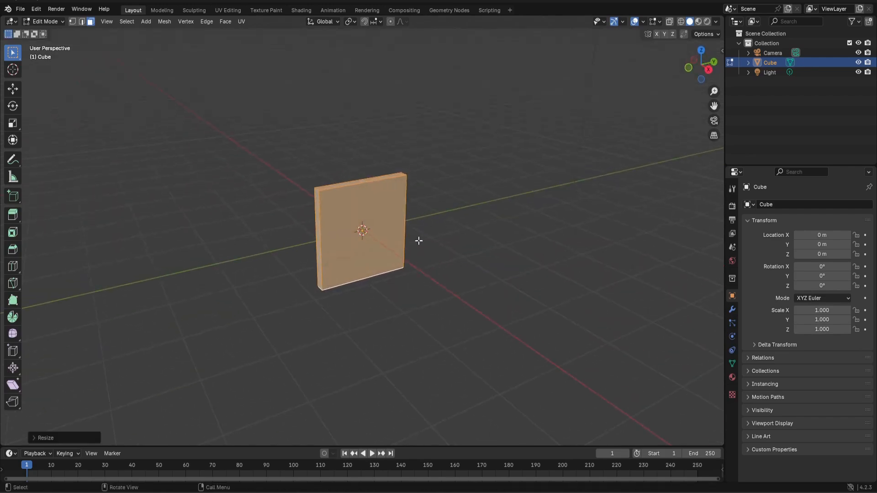
{"action": "key", "text": "s"}
{"action": "key", "text": "x"}
{"action": "key", "text": "z"}
{"action": "left_click", "coordinate": [469, 242]}
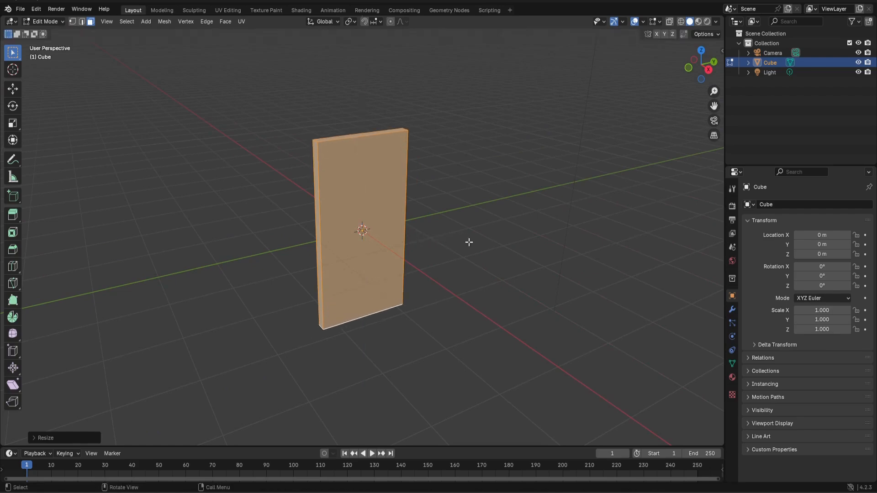
Step: Widen the slab along the Y axis into a broader door-like panel
{"action": "key", "text": "s"}
{"action": "key", "text": "x"}
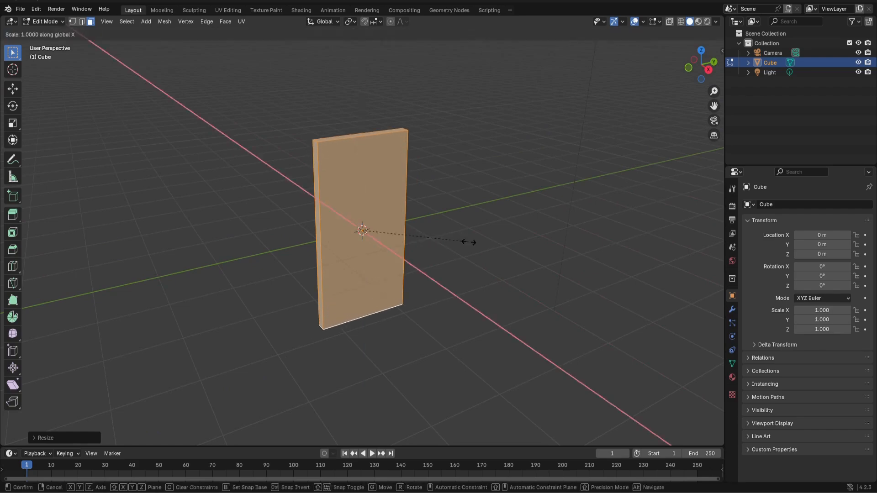
{"action": "key", "text": "z"}
{"action": "key", "text": "y"}
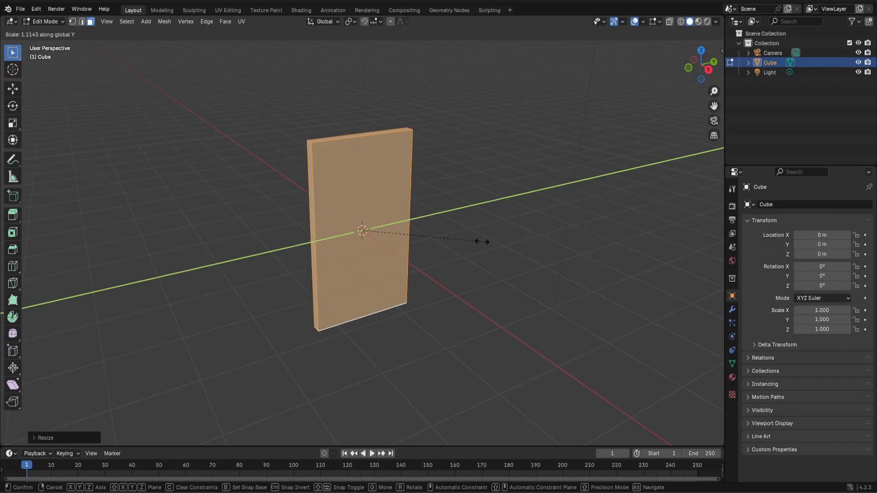
{"action": "left_click", "coordinate": [513, 235]}
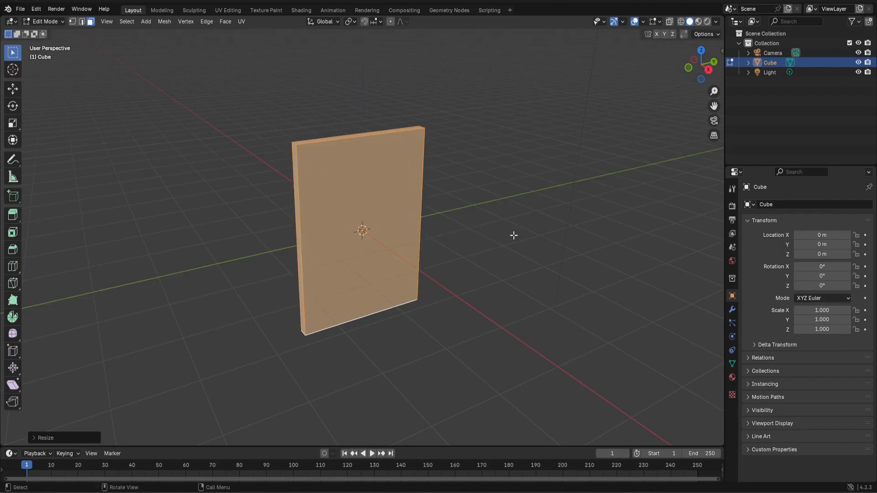
Step: Extrude the panel's large front face in place and scale it to about 0.91, leaving a frame around it
{"action": "left_click", "coordinate": [43, 23]}
{"action": "left_click", "coordinate": [44, 43]}
{"action": "left_click", "coordinate": [385, 209]}
{"action": "middle_click_drag", "start_coordinate": [378, 205], "coordinate": [357, 214]}
{"action": "scroll", "coordinate": [358, 213], "scroll_direction": "up", "scroll_amount": 2}
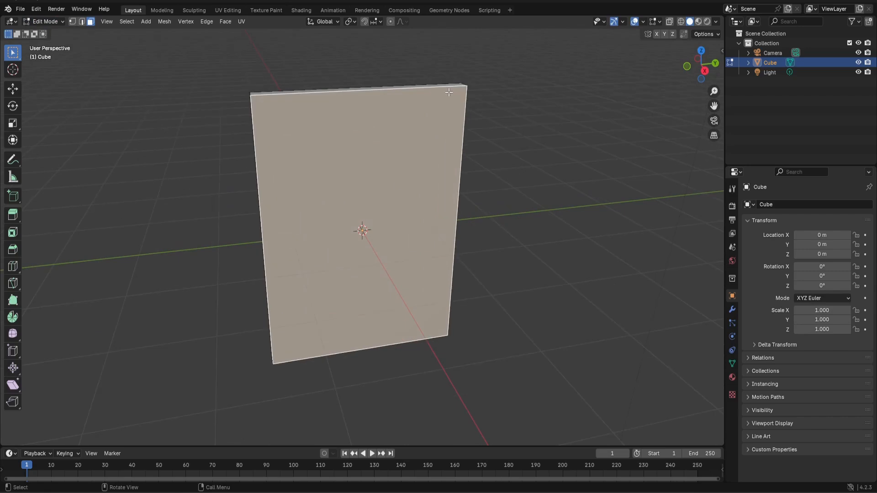
{"action": "key", "text": "e"}
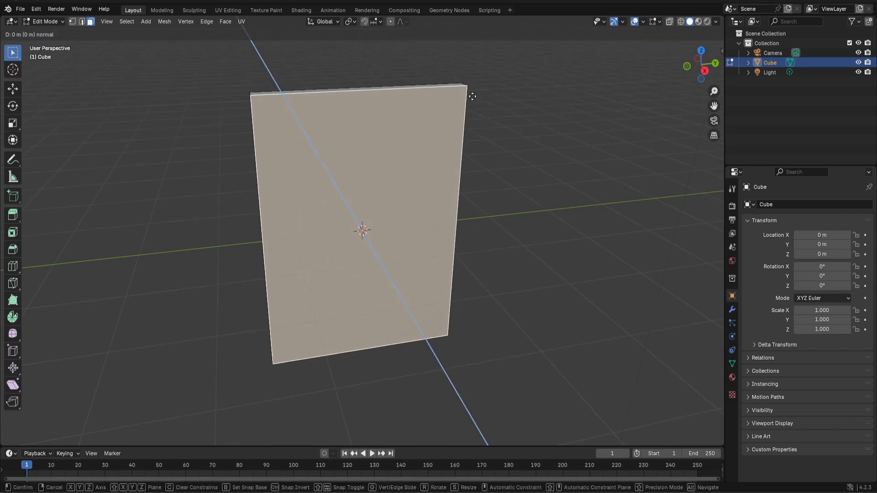
{"action": "key", "text": "s"}
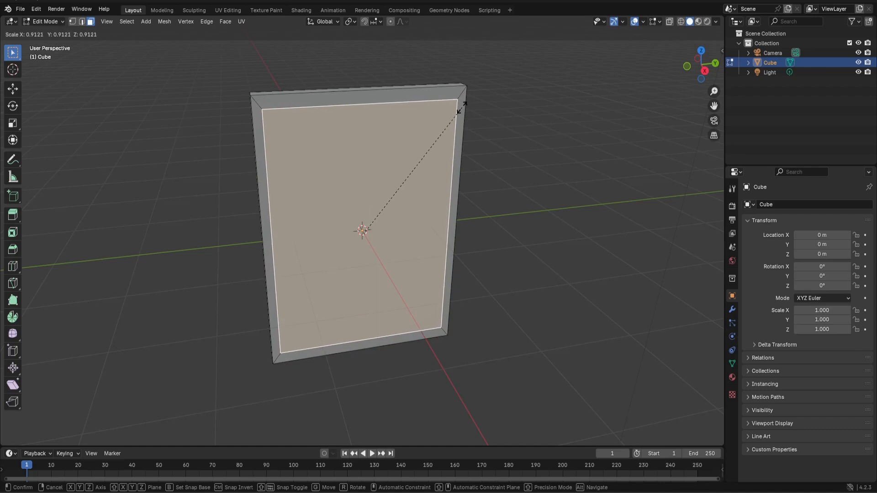
{"action": "left_click", "coordinate": [461, 110]}
Step: Extrude the inner front face slightly inward to form a recess inside the frame
{"action": "middle_click_drag", "start_coordinate": [415, 146], "coordinate": [439, 199]}
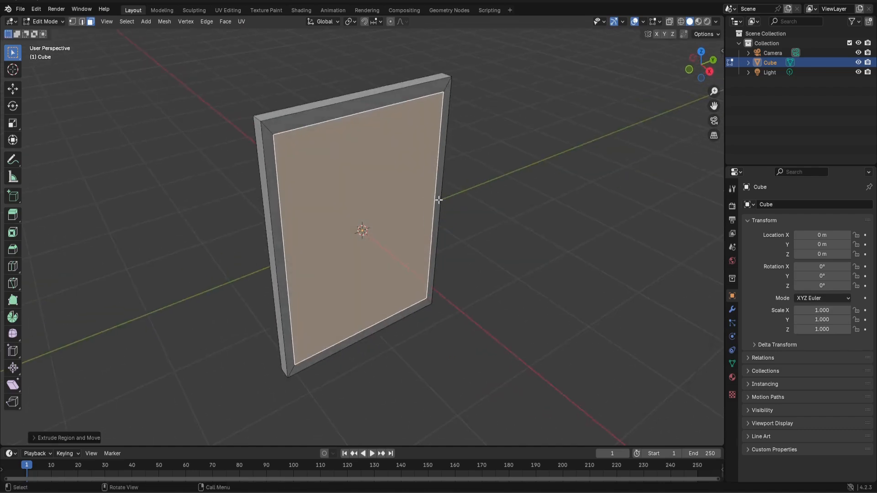
{"action": "key", "text": "e"}
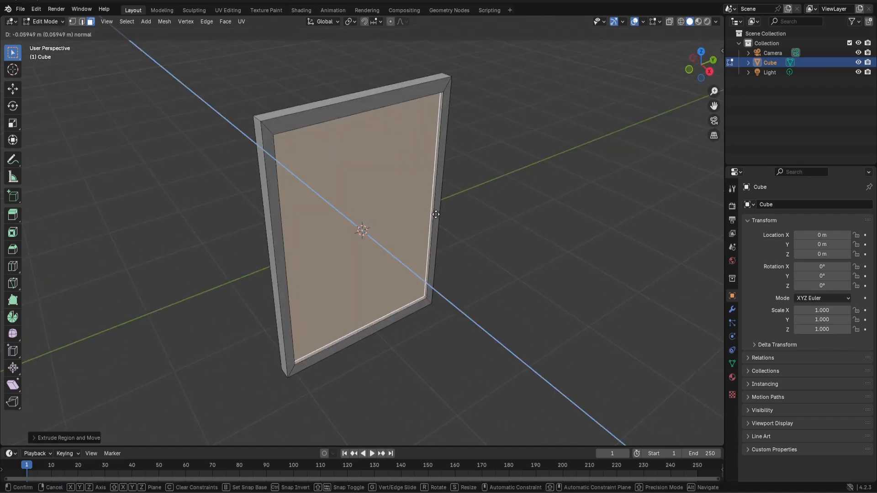
{"action": "left_click", "coordinate": [433, 214]}
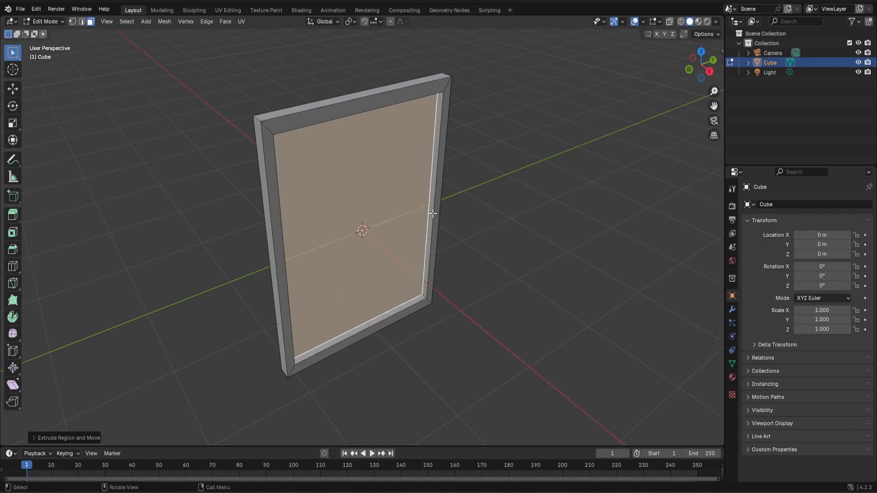
Step: Inspect the recessed panel from several angles in Object Mode
{"action": "middle_click_drag", "start_coordinate": [432, 212], "coordinate": [420, 154]}
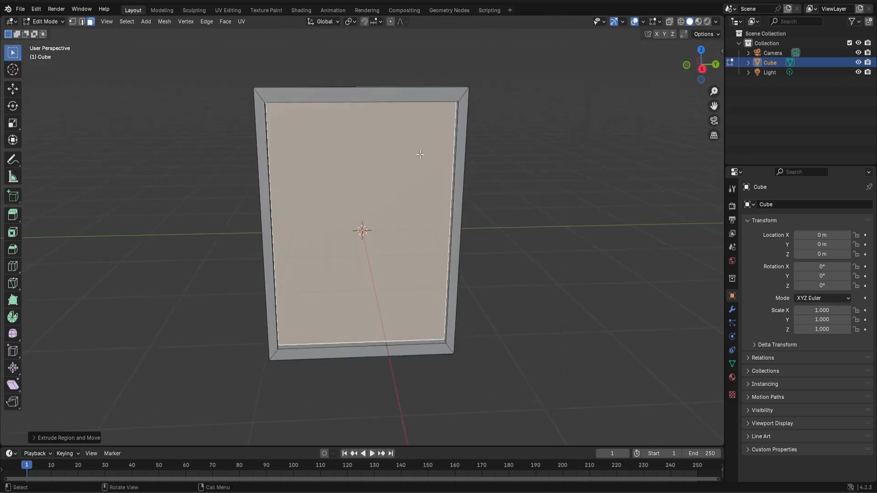
{"action": "left_click", "coordinate": [40, 24]}
{"action": "left_click", "coordinate": [68, 32]}
{"action": "scroll", "coordinate": [292, 131], "scroll_direction": "down", "scroll_amount": 2}
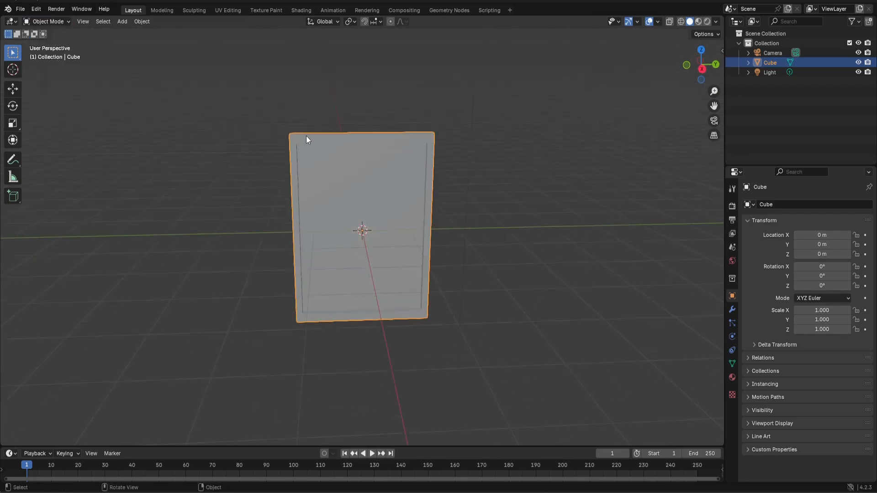
{"action": "middle_click_drag", "start_coordinate": [306, 136], "coordinate": [351, 160]}
{"action": "middle_click_drag", "start_coordinate": [404, 158], "coordinate": [446, 107]}
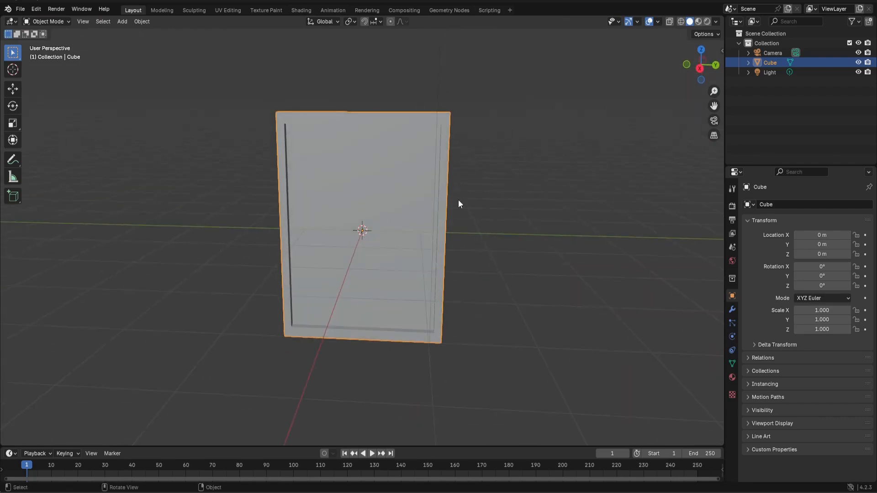
{"action": "middle_click_drag", "start_coordinate": [525, 253], "coordinate": [341, 164]}
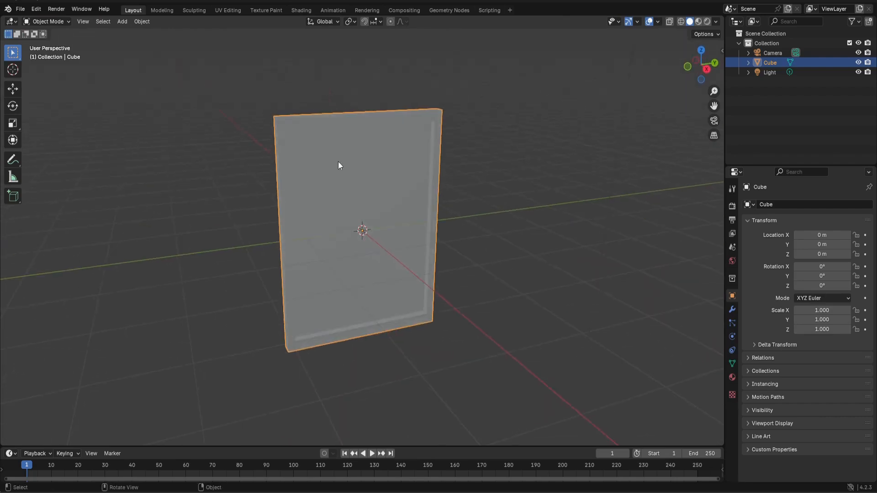
Step: Return the panel to Edit Mode, show its material settings and raise the whole object along Z
{"action": "left_click", "coordinate": [53, 21]}
{"action": "left_click", "coordinate": [53, 43]}
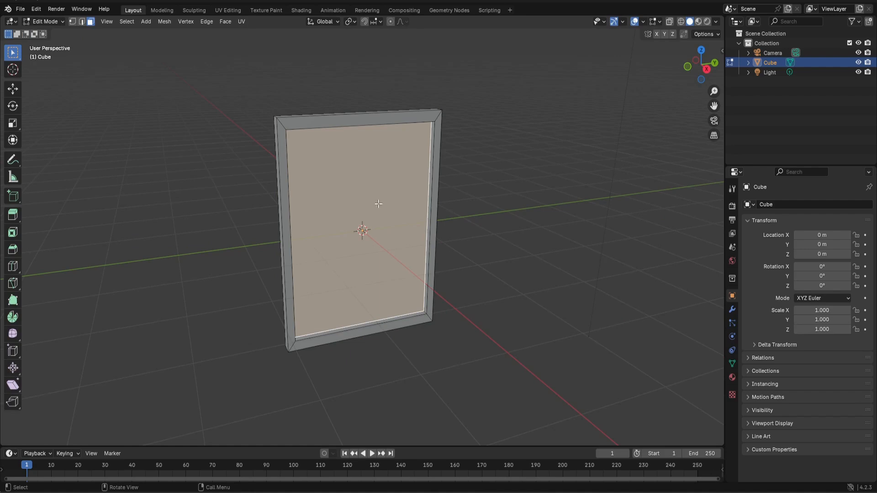
{"action": "key", "text": "a"}
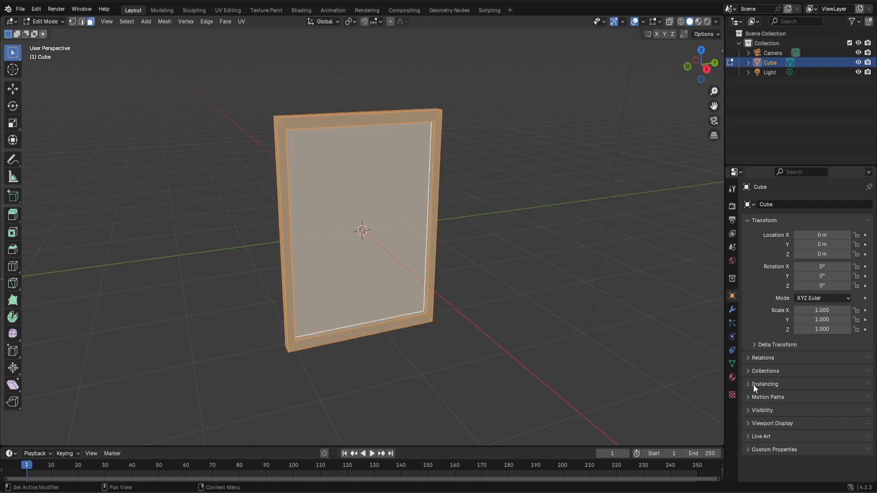
{"action": "left_click", "coordinate": [733, 378]}
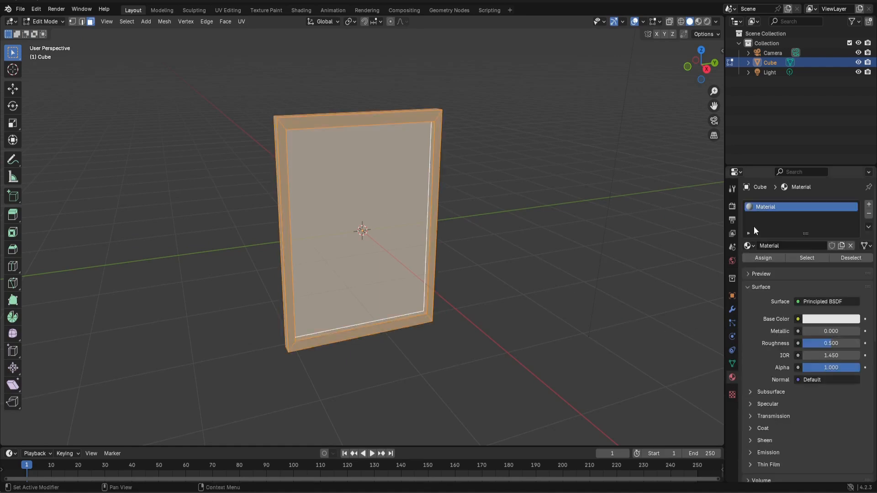
{"action": "middle_click_drag", "start_coordinate": [593, 288], "coordinate": [575, 320]}
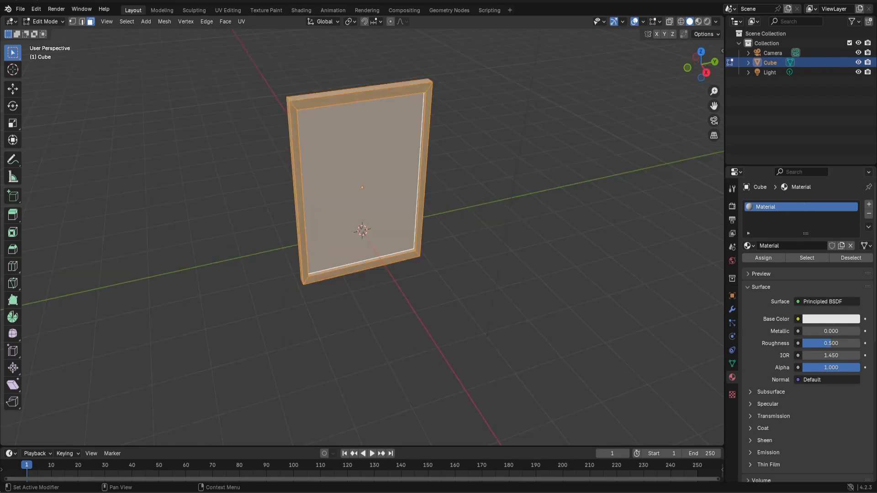
Step: Add a second material slot with a new material and assign it to the recessed front face
{"action": "middle_click_drag", "start_coordinate": [393, 163], "coordinate": [393, 162]}
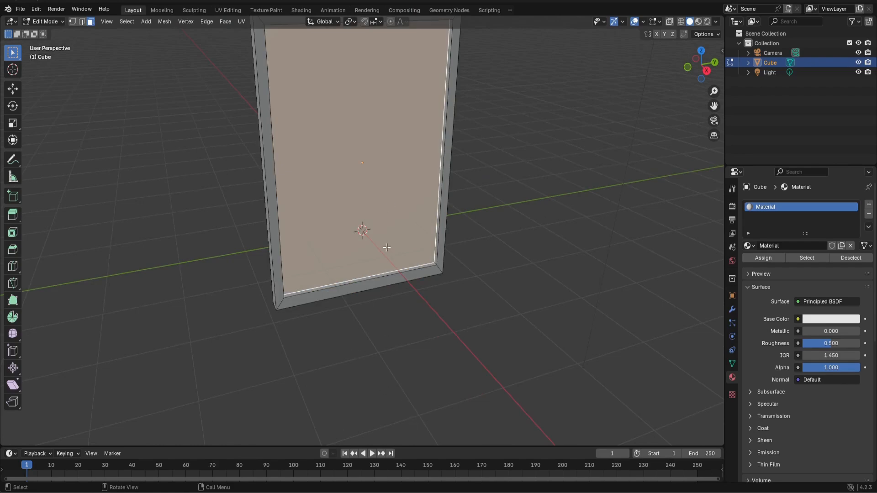
{"action": "scroll", "coordinate": [387, 247], "scroll_direction": "down", "scroll_amount": 2}
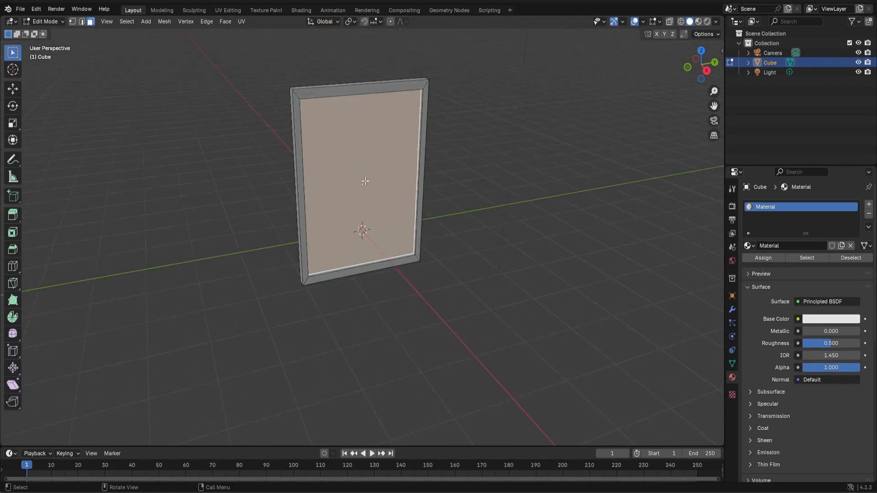
{"action": "left_click", "coordinate": [870, 205]}
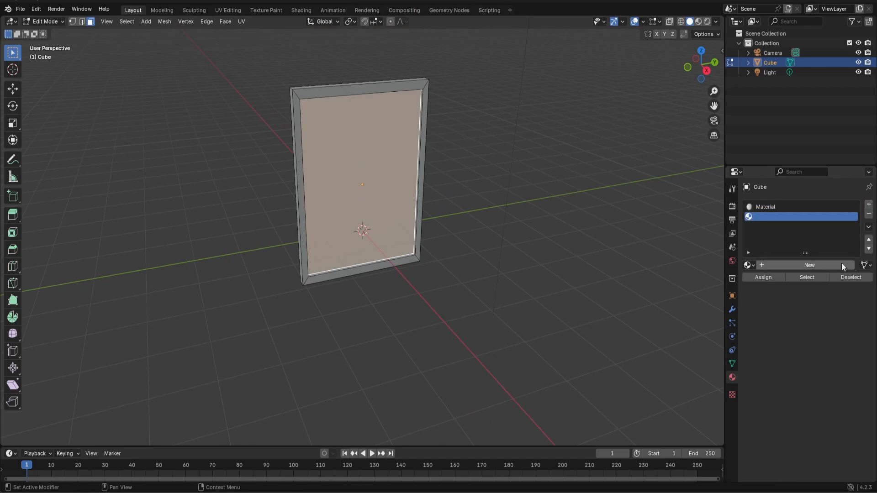
{"action": "left_click", "coordinate": [819, 264]}
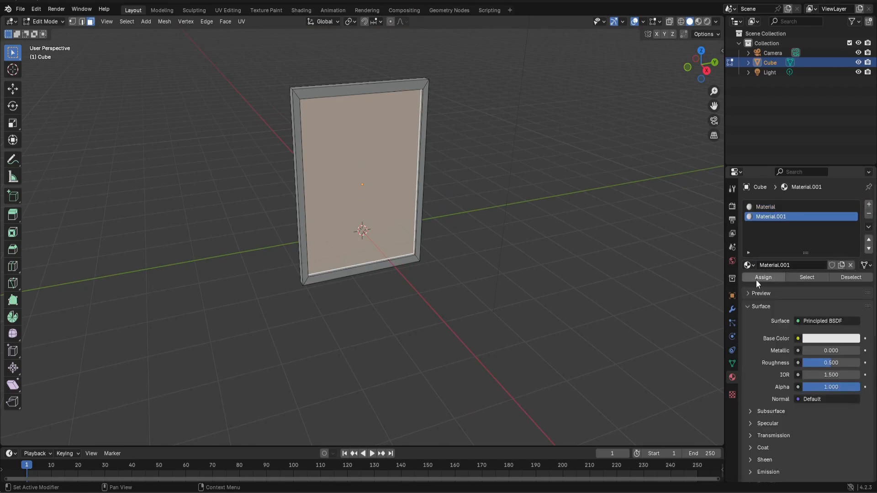
{"action": "middle_click_drag", "start_coordinate": [330, 144], "coordinate": [325, 91]}
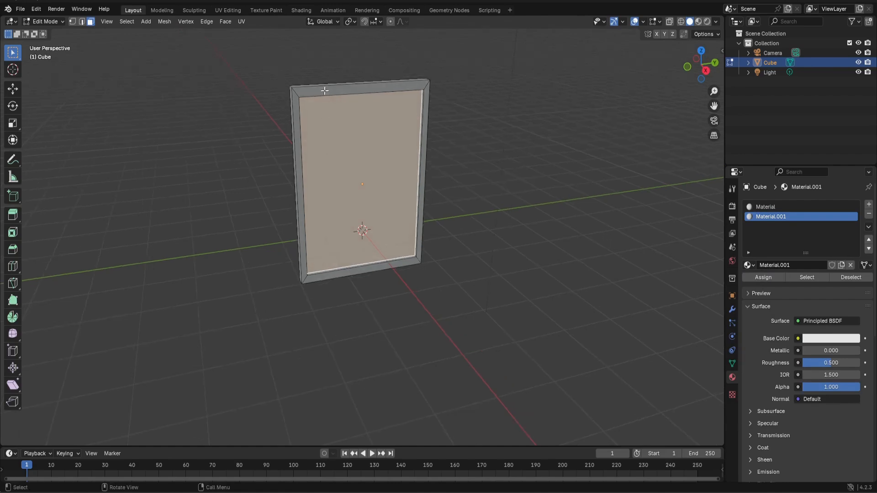
Step: Check which materials are assigned to the frame's upper face and the recessed front face
{"action": "left_click", "coordinate": [336, 95]}
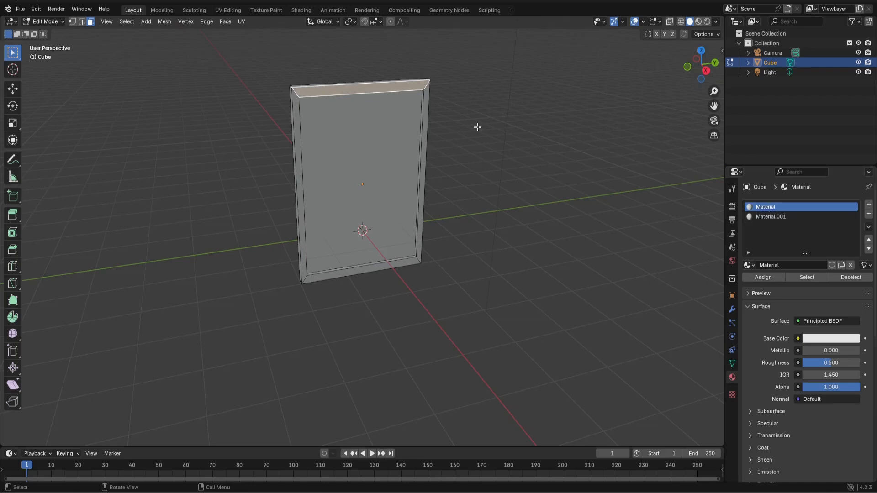
{"action": "left_click", "coordinate": [334, 152]}
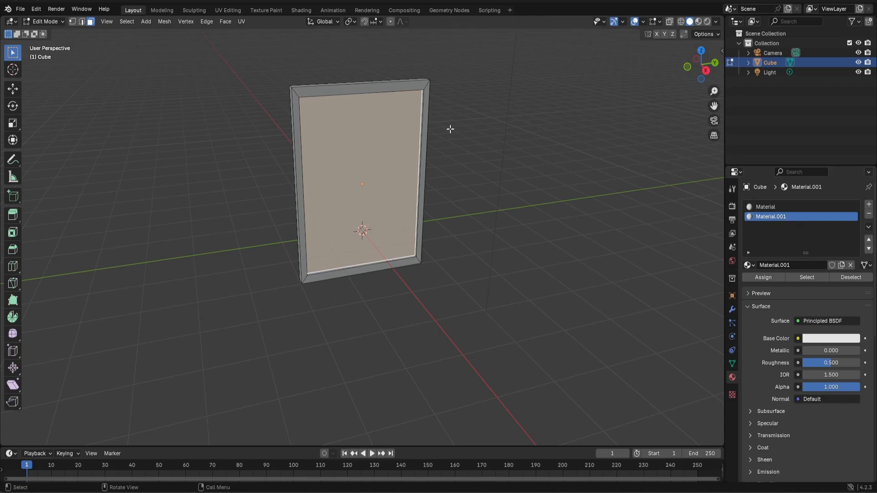
{"action": "mouse_move", "coordinate": [451, 131]}
{"action": "middle_mouse_down"}
{"action": "mouse_move", "coordinate": [449, 122]}
{"action": "mouse_move", "coordinate": [440, 131]}
{"action": "middle_mouse_up"}
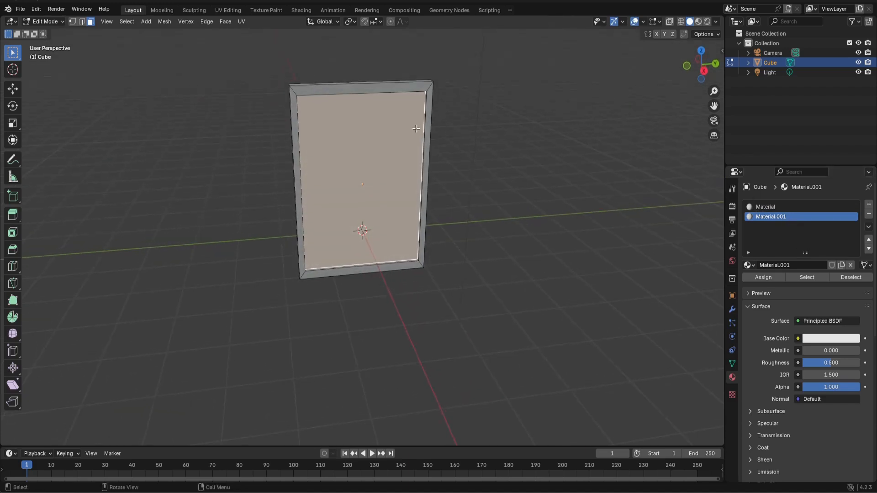
Step: Unwrap all faces with Smart UV Project at a 66° angle limit and open the UV Editing workspace
{"action": "key", "text": "a"}
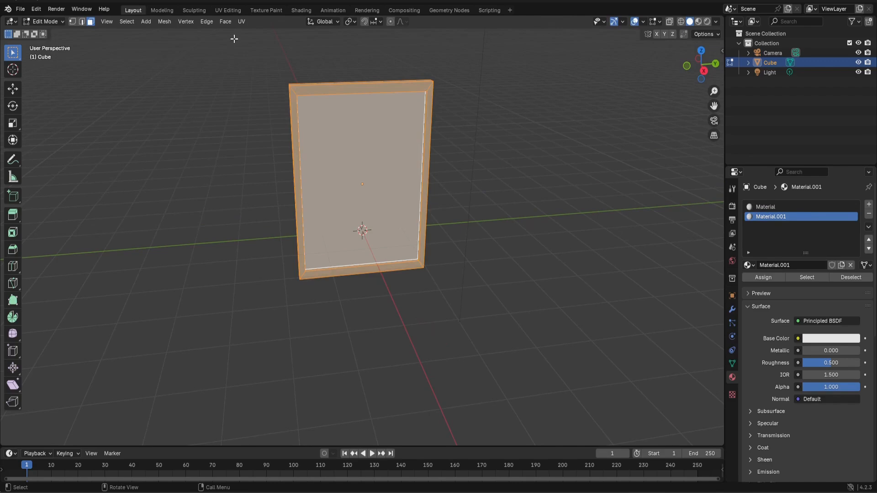
{"action": "left_click", "coordinate": [240, 22]}
{"action": "left_click", "coordinate": [253, 46]}
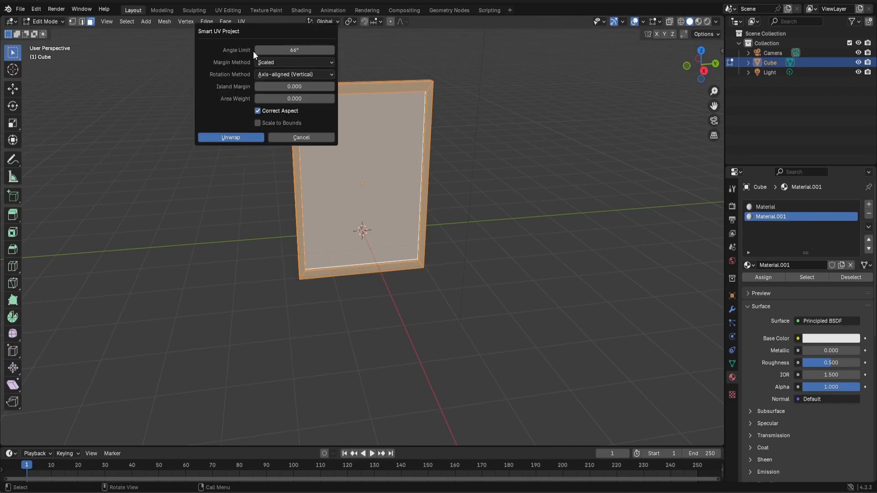
{"action": "left_click", "coordinate": [238, 137]}
{"action": "left_click", "coordinate": [228, 10]}
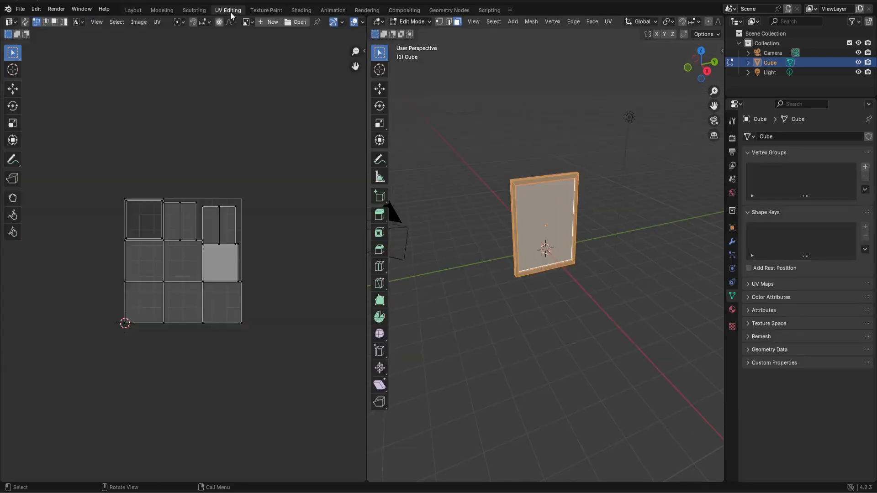
Step: Select only the recessed front face and examine its island in the UV layout
{"action": "scroll", "coordinate": [185, 295], "scroll_direction": "up", "scroll_amount": 1}
{"action": "scroll", "coordinate": [185, 295], "scroll_direction": "up", "scroll_amount": 2}
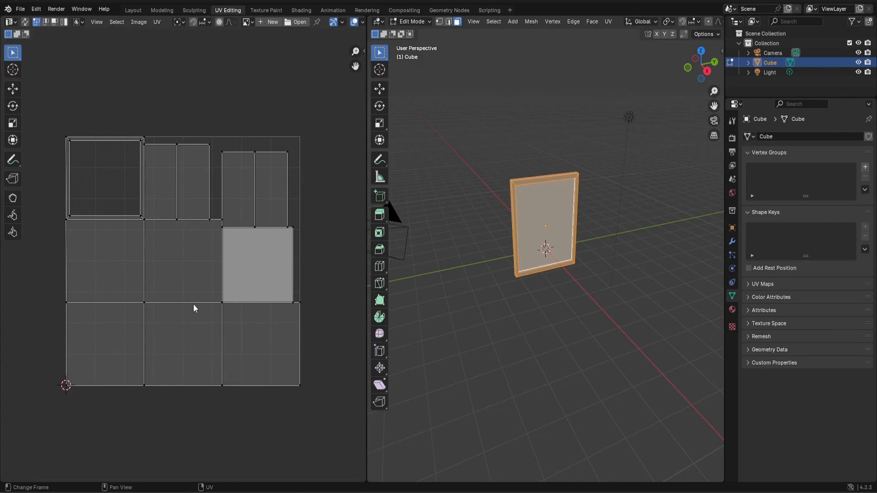
{"action": "left_click", "coordinate": [535, 210]}
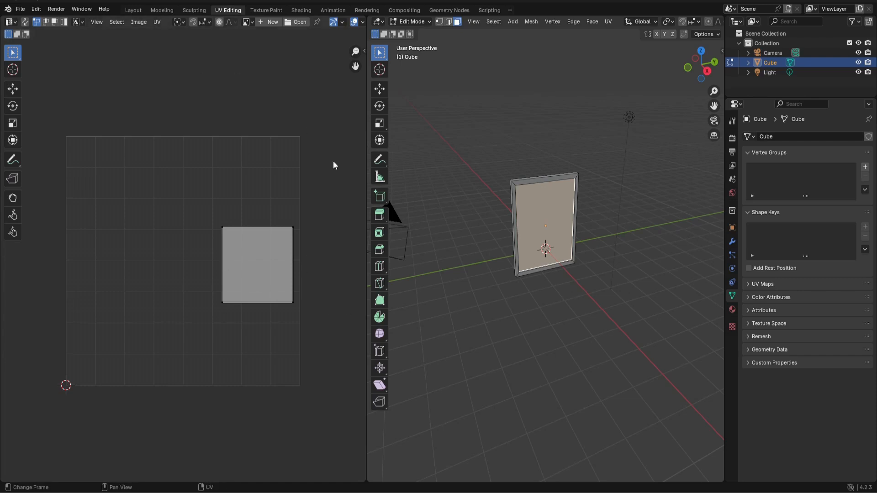
Step: Return to the Layout workspace, unwrap the selected recessed front face in Edit Mode and show its new layout in the UV Editing workspace
{"action": "left_click", "coordinate": [135, 10]}
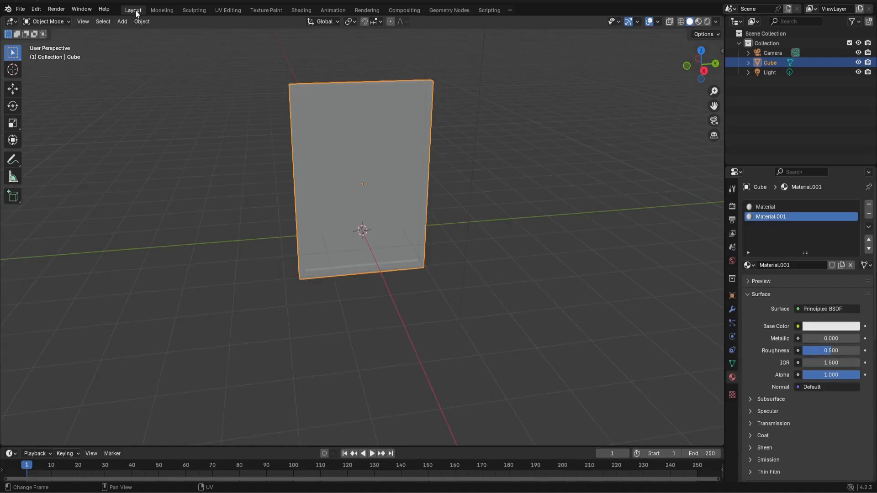
{"action": "mouse_move", "coordinate": [404, 157]}
{"action": "middle_mouse_down"}
{"action": "mouse_move", "coordinate": [425, 154]}
{"action": "mouse_move", "coordinate": [402, 153]}
{"action": "middle_mouse_up"}
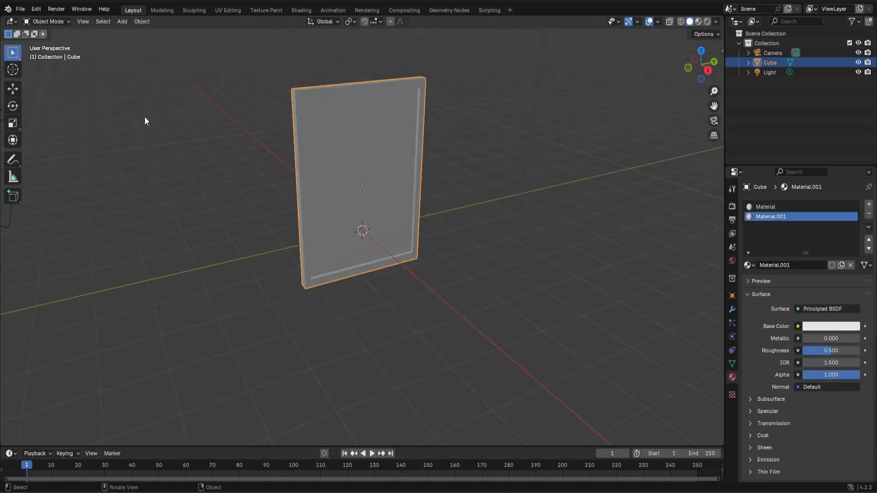
{"action": "left_click", "coordinate": [36, 21]}
{"action": "left_click", "coordinate": [45, 41]}
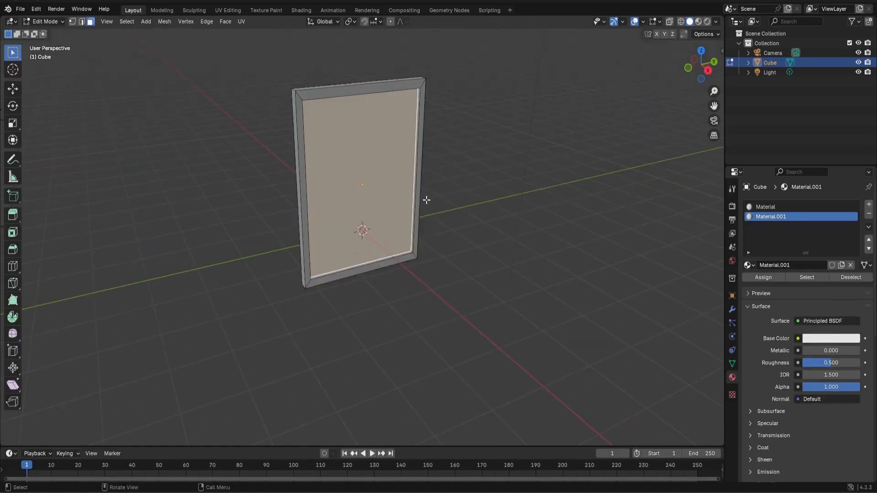
{"action": "middle_click_drag", "start_coordinate": [427, 197], "coordinate": [405, 188]}
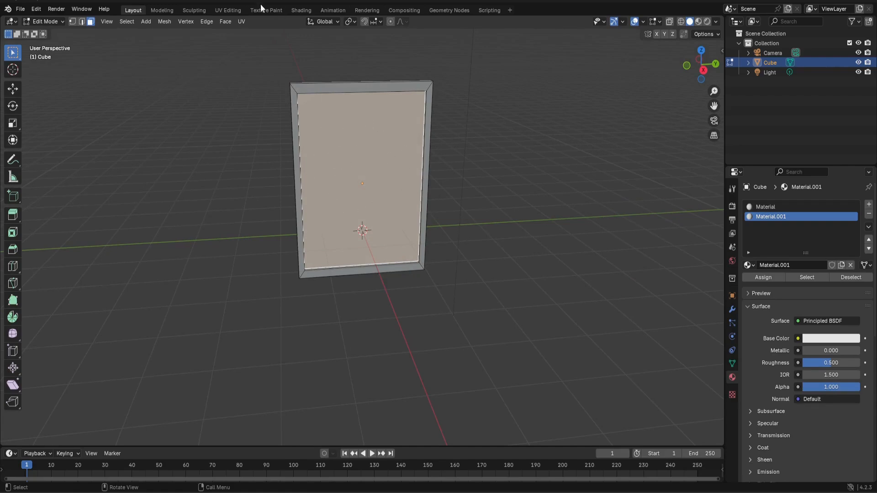
{"action": "left_click", "coordinate": [242, 23]}
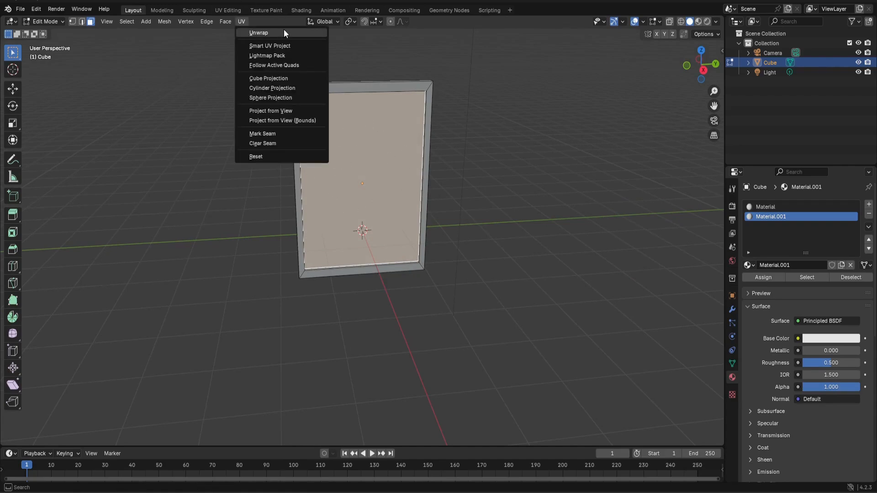
{"action": "left_click", "coordinate": [256, 32]}
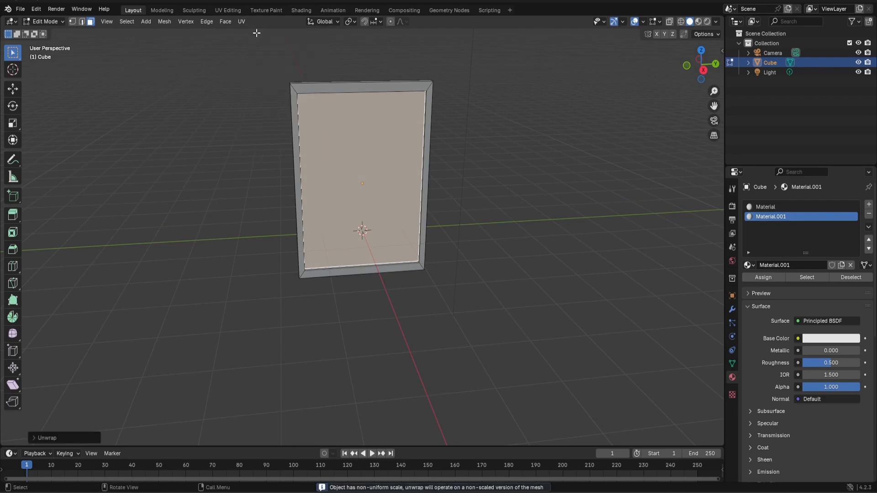
{"action": "left_click", "coordinate": [227, 10]}
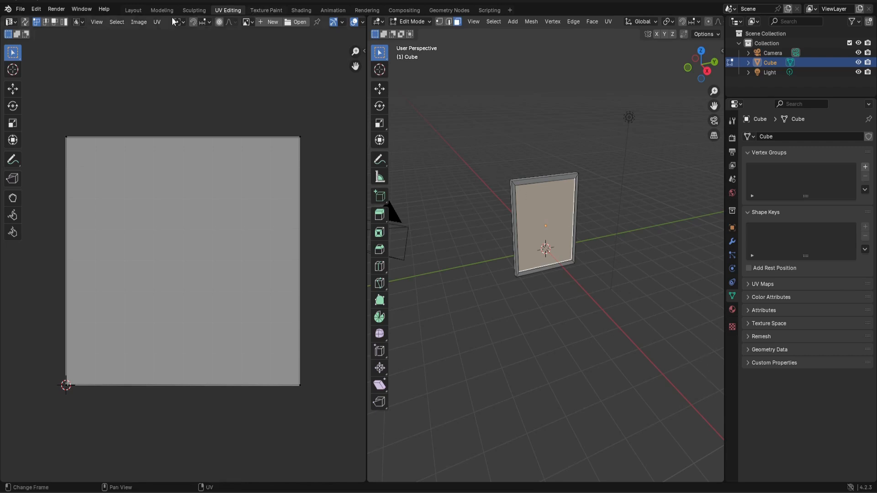
Step: Go back to the Layout workspace and delete the framed panel from the scene
{"action": "left_click", "coordinate": [133, 11]}
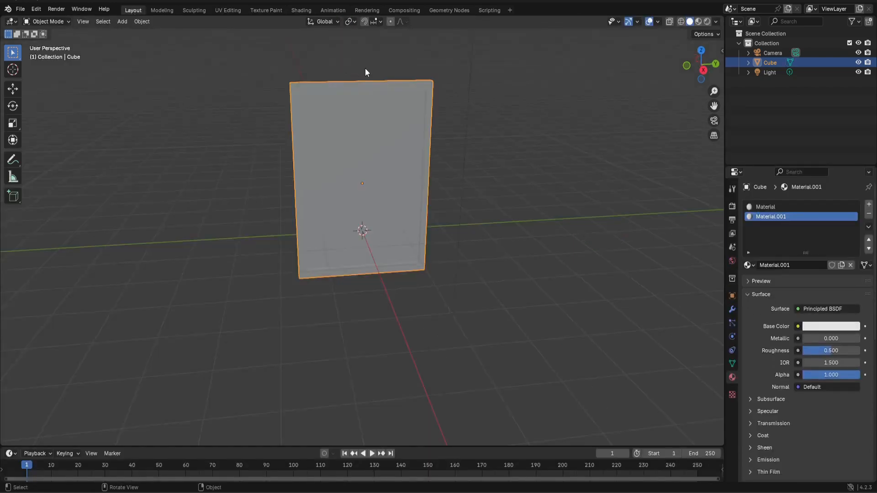
{"action": "middle_click_drag", "start_coordinate": [365, 72], "coordinate": [385, 87]}
{"action": "key", "text": "Delete"}
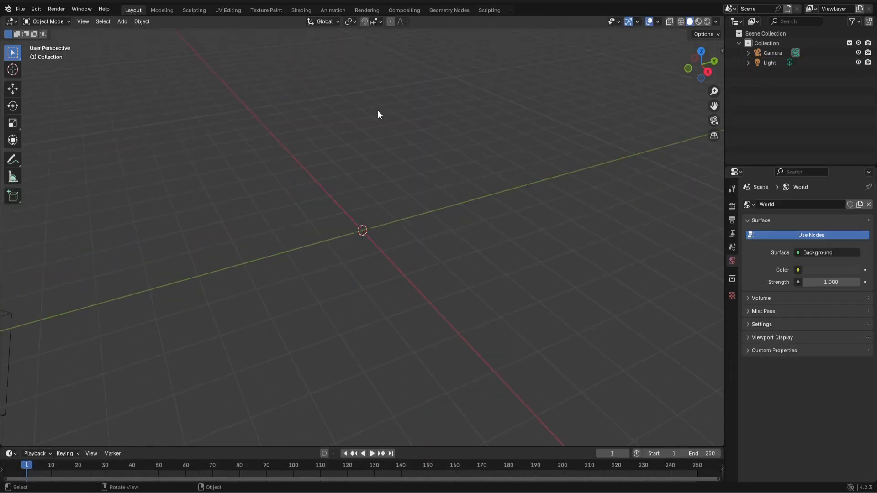
{"action": "key", "text": "shift+a"}
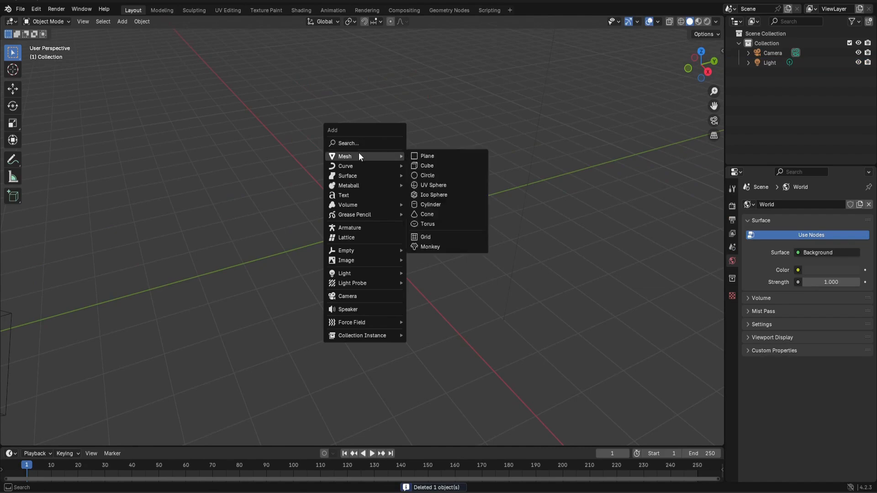
Step: Import the Wavefront OBJ model table.obj from the Tabel folder inside Downloads
{"action": "left_click", "coordinate": [26, 10]}
{"action": "mouse_move", "coordinate": [74, 146]}
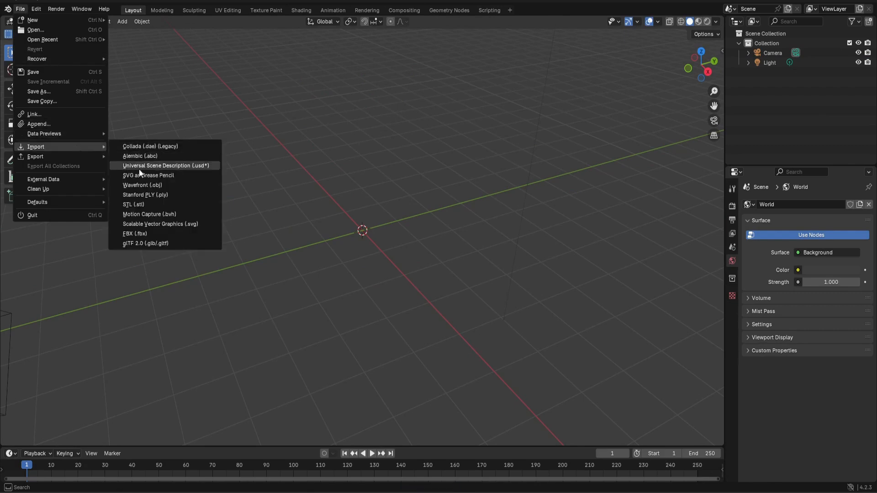
{"action": "left_click", "coordinate": [149, 185]}
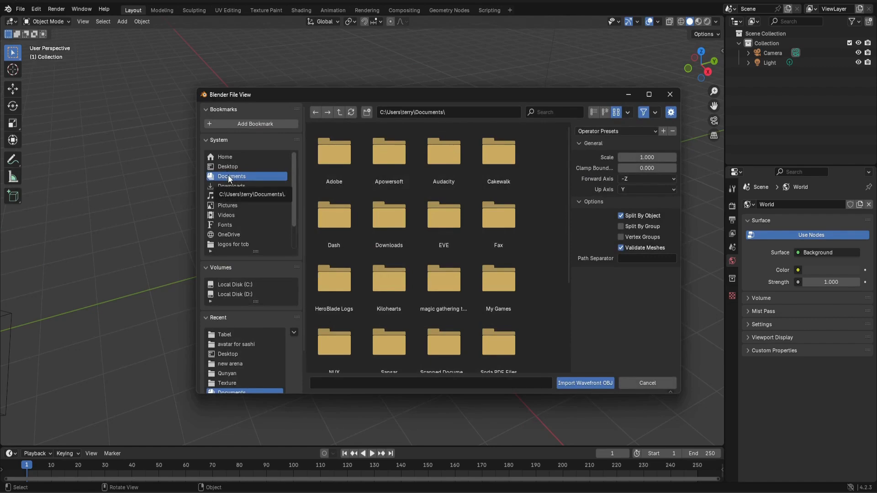
{"action": "left_click", "coordinate": [230, 186]}
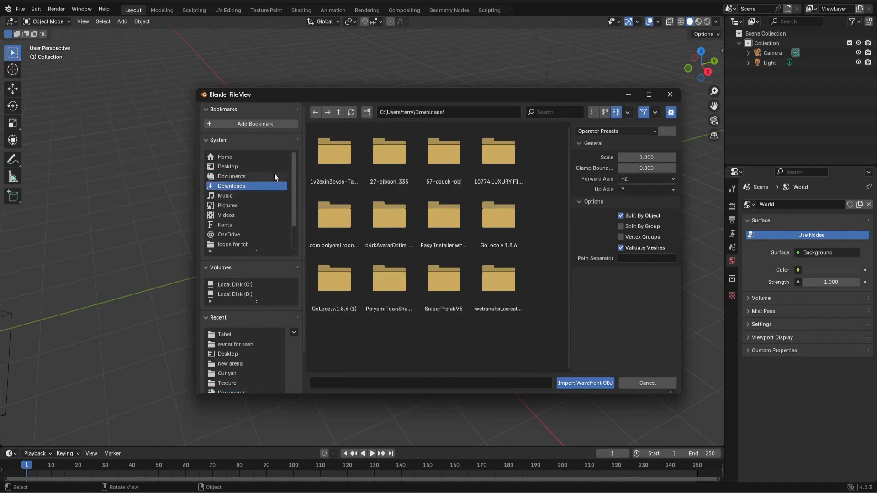
{"action": "double_click", "coordinate": [338, 159]}
{"action": "double_click", "coordinate": [338, 159]}
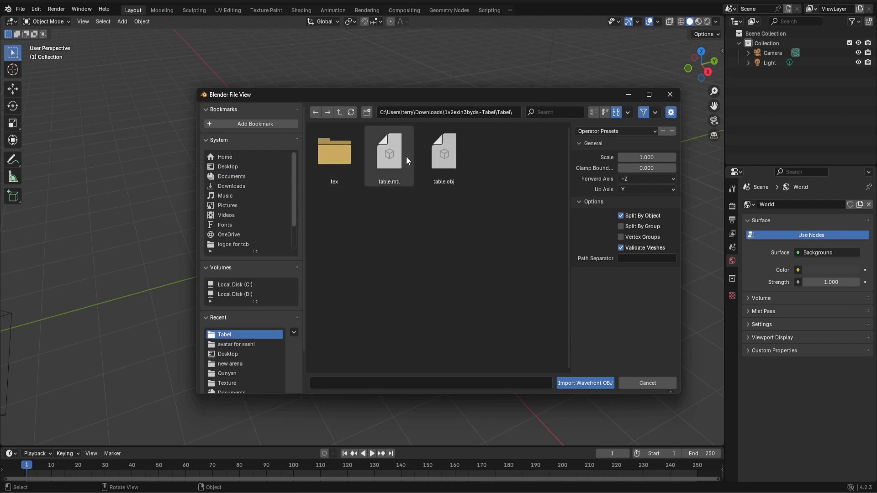
{"action": "left_click", "coordinate": [443, 155]}
{"action": "left_click", "coordinate": [591, 385]}
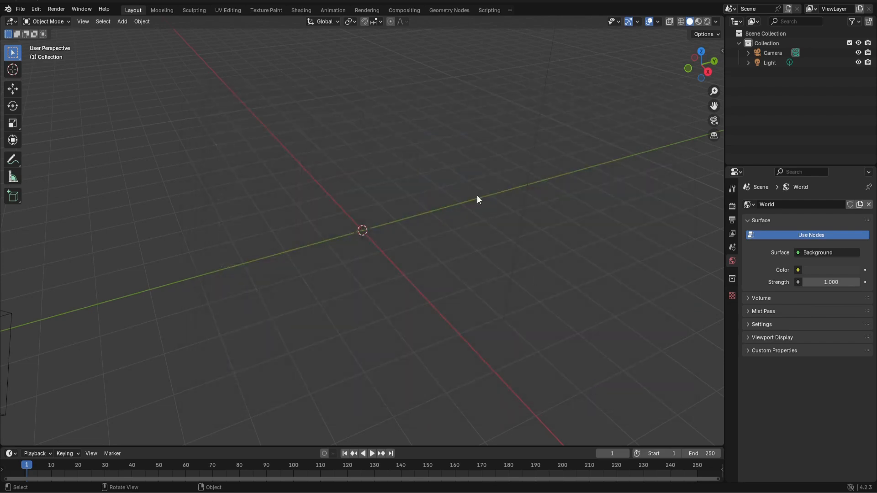
Step: Check the table's separate parts, make one leg the active object, and join everything selectable into it as a single mesh
{"action": "scroll", "coordinate": [362, 110], "scroll_direction": "down", "scroll_amount": 18}
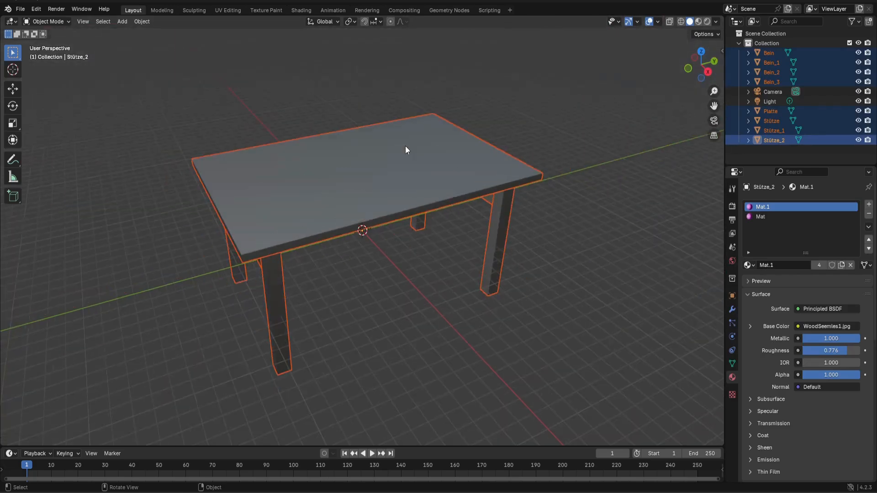
{"action": "mouse_move", "coordinate": [406, 171]}
{"action": "middle_mouse_down"}
{"action": "mouse_move", "coordinate": [406, 158]}
{"action": "mouse_move", "coordinate": [413, 164]}
{"action": "middle_mouse_up"}
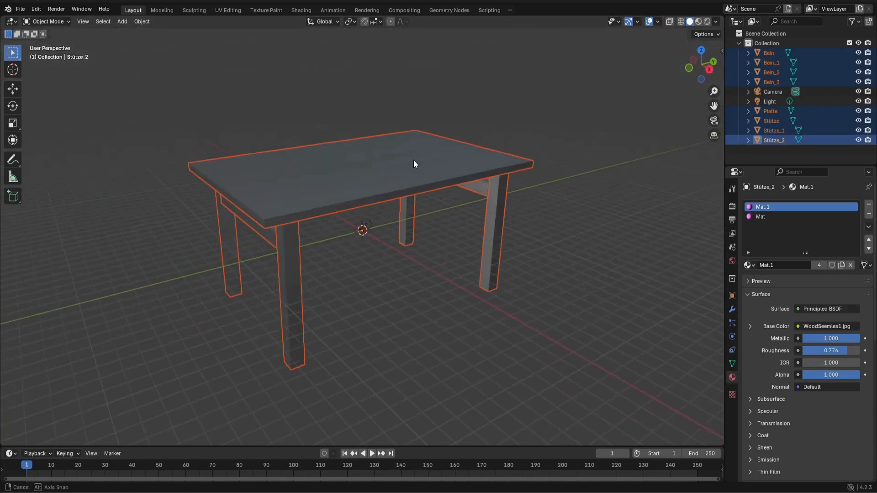
{"action": "left_click", "coordinate": [285, 258]}
{"action": "left_click", "coordinate": [308, 191]}
{"action": "left_click", "coordinate": [497, 191]}
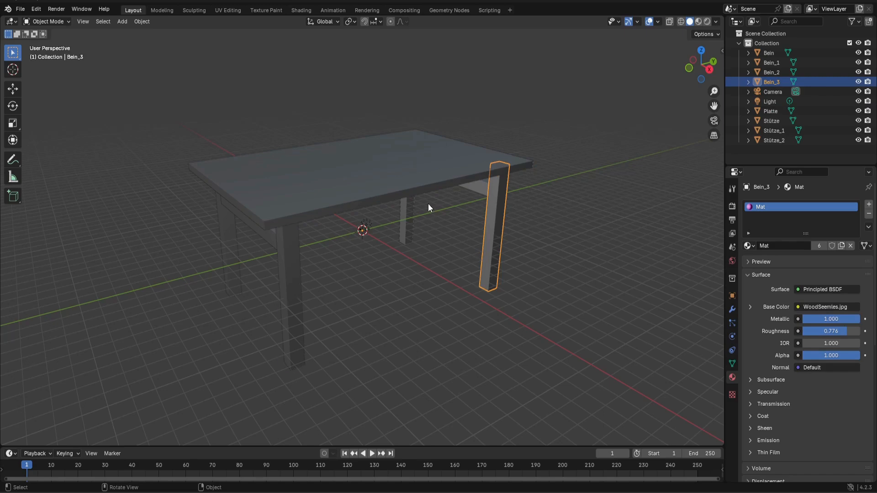
{"action": "key", "text": "a"}
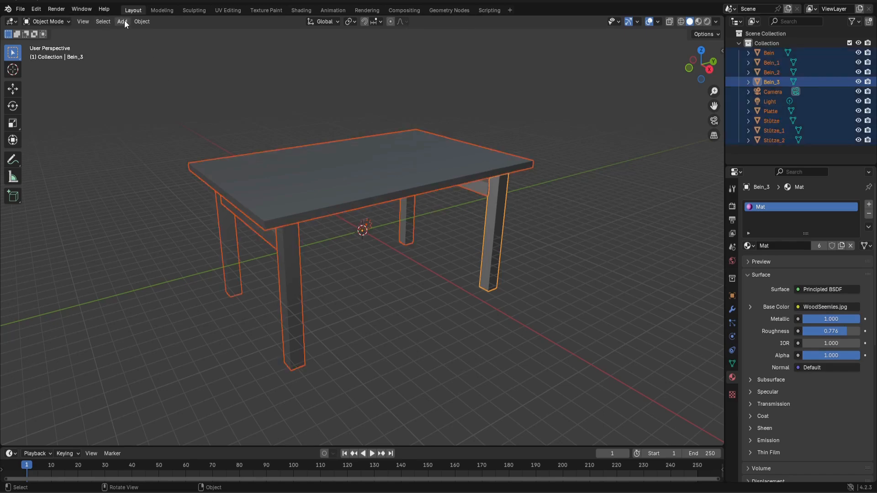
{"action": "left_click", "coordinate": [149, 21]}
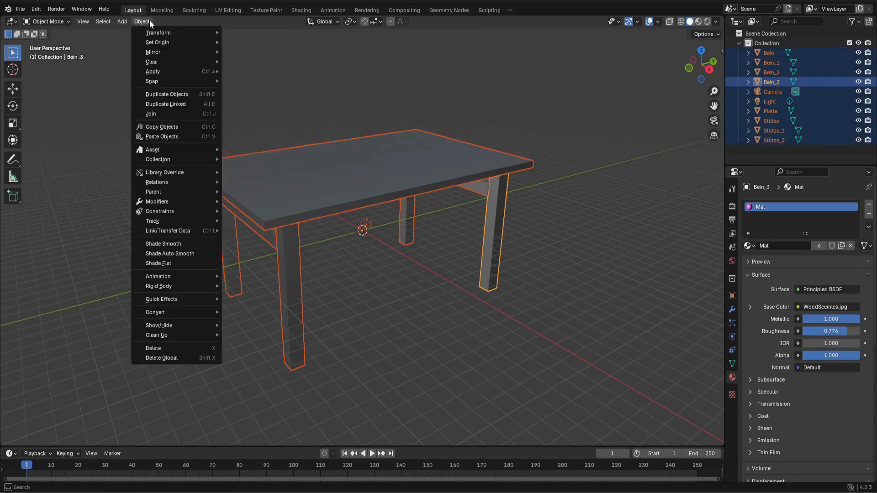
{"action": "left_click", "coordinate": [165, 114]}
{"action": "middle_click_drag", "start_coordinate": [474, 224], "coordinate": [449, 224]}
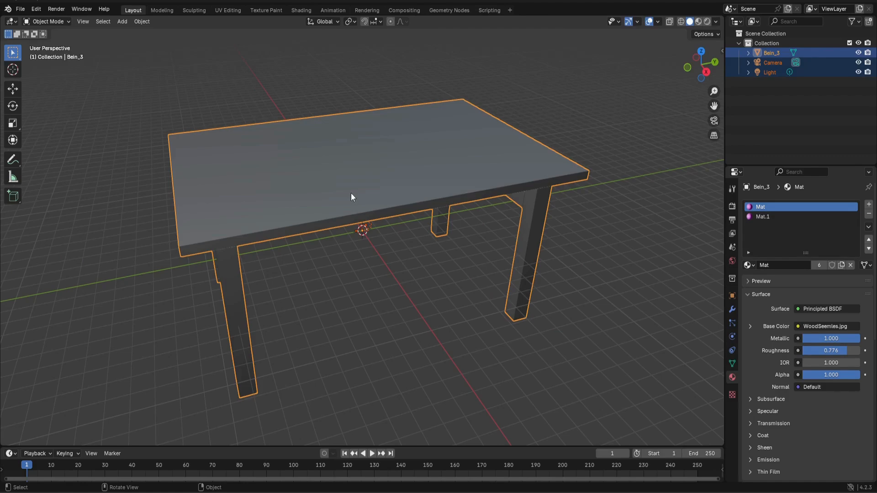
Step: Put the joined table into Edit Mode with a closer view of the tabletop
{"action": "mouse_move", "coordinate": [349, 192]}
{"action": "middle_mouse_down"}
{"action": "mouse_move", "coordinate": [336, 164]}
{"action": "mouse_move", "coordinate": [342, 193]}
{"action": "middle_mouse_up"}
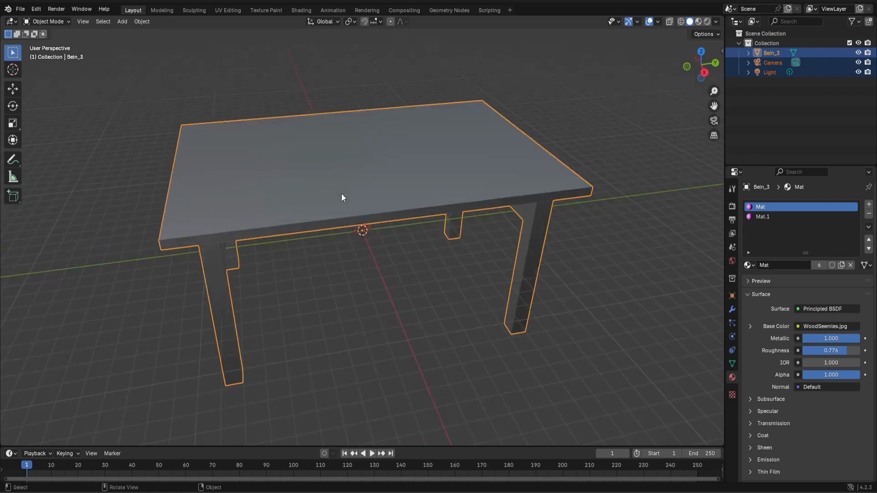
{"action": "left_click", "coordinate": [54, 22]}
{"action": "left_click", "coordinate": [54, 45]}
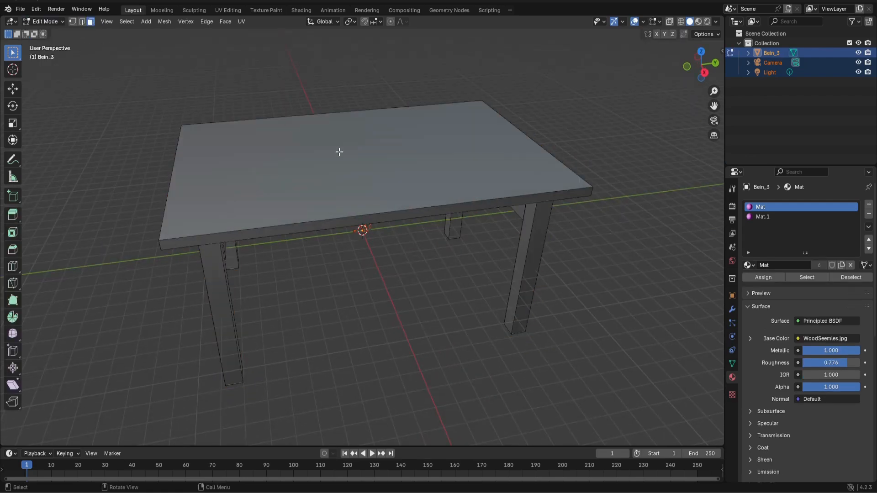
{"action": "mouse_move", "coordinate": [340, 152]}
{"action": "middle_mouse_down"}
{"action": "mouse_move", "coordinate": [346, 131]}
{"action": "mouse_move", "coordinate": [344, 145]}
{"action": "middle_mouse_up"}
{"action": "scroll", "coordinate": [344, 145], "scroll_direction": "up", "scroll_amount": 2}
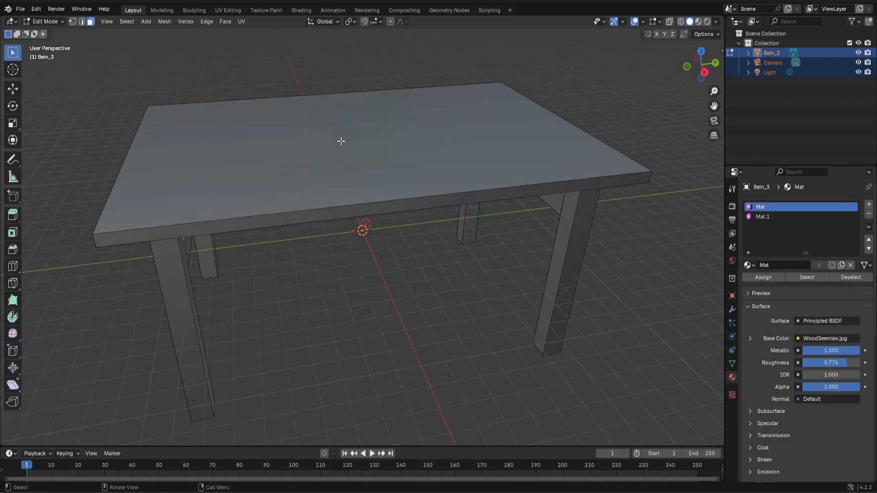
Step: Select the four edges bordering the tabletop's upper face in edge mode and mark them as seams
{"action": "left_click", "coordinate": [82, 22]}
{"action": "middle_click_drag", "start_coordinate": [284, 196], "coordinate": [378, 183]}
{"action": "left_click", "coordinate": [253, 176], "text": "shift"}
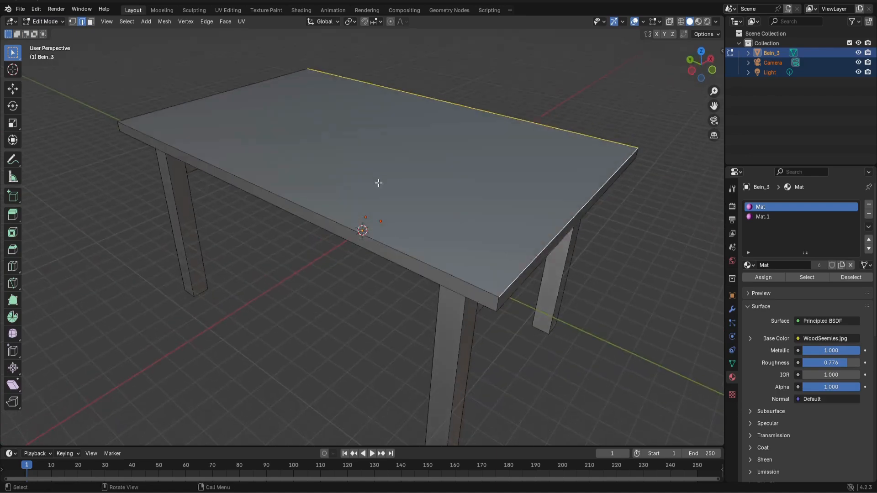
{"action": "left_click", "coordinate": [309, 201], "text": "shift"}
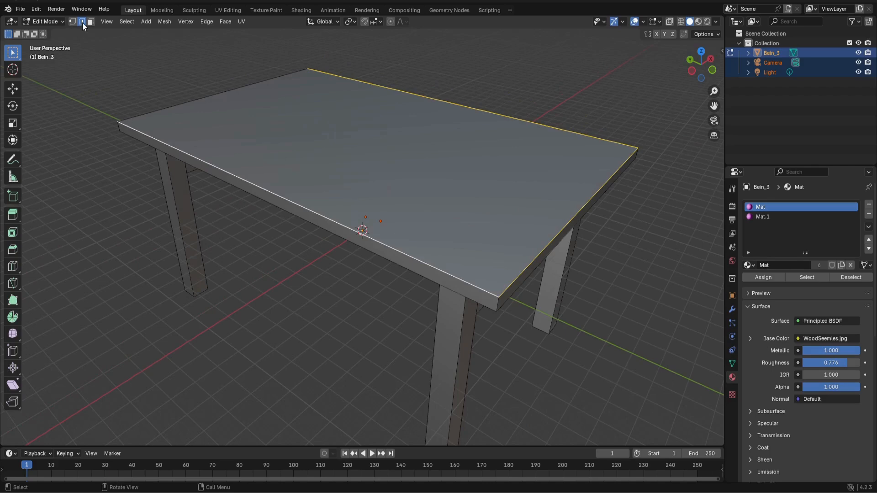
{"action": "middle_click_drag", "start_coordinate": [320, 114], "coordinate": [323, 175]}
{"action": "left_click", "coordinate": [129, 249], "text": "shift"}
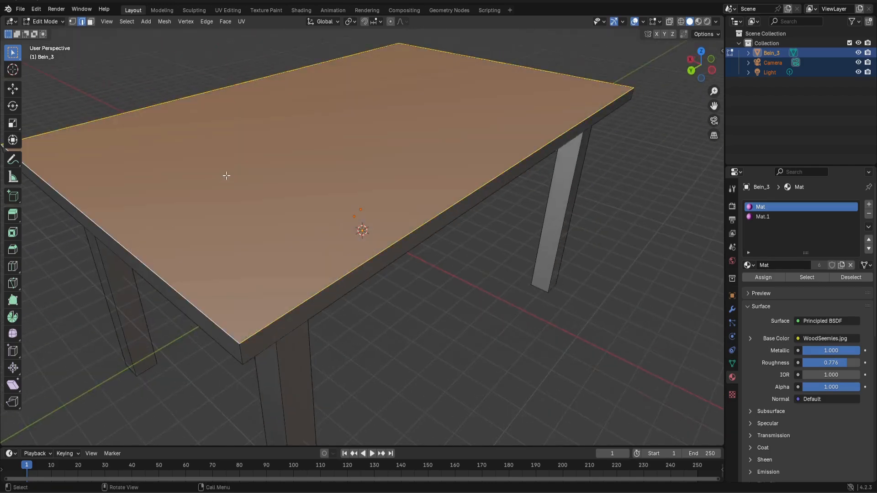
{"action": "middle_click_drag", "start_coordinate": [227, 176], "coordinate": [316, 141]}
{"action": "scroll", "coordinate": [317, 150], "scroll_direction": "up", "scroll_amount": 2}
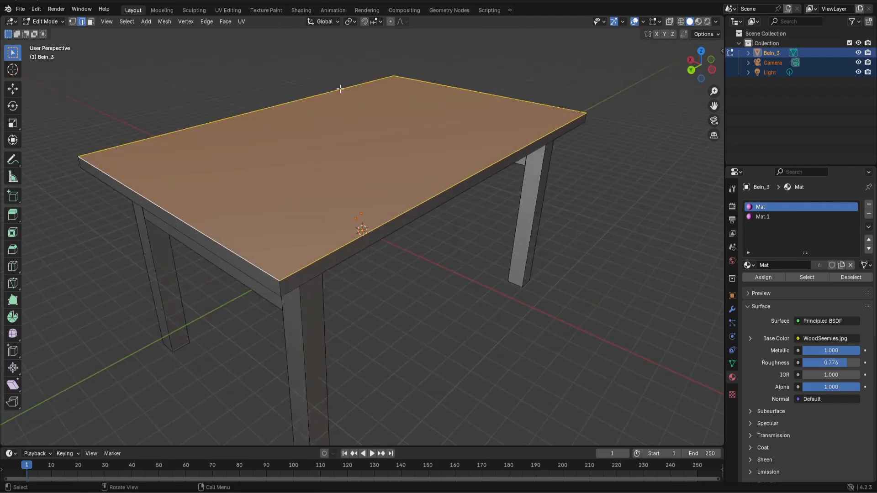
{"action": "left_click", "coordinate": [207, 23]}
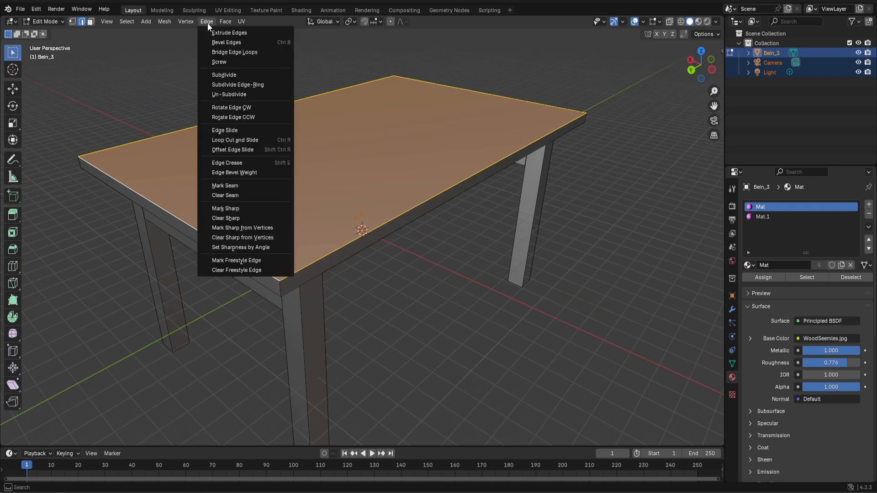
{"action": "left_click", "coordinate": [231, 185]}
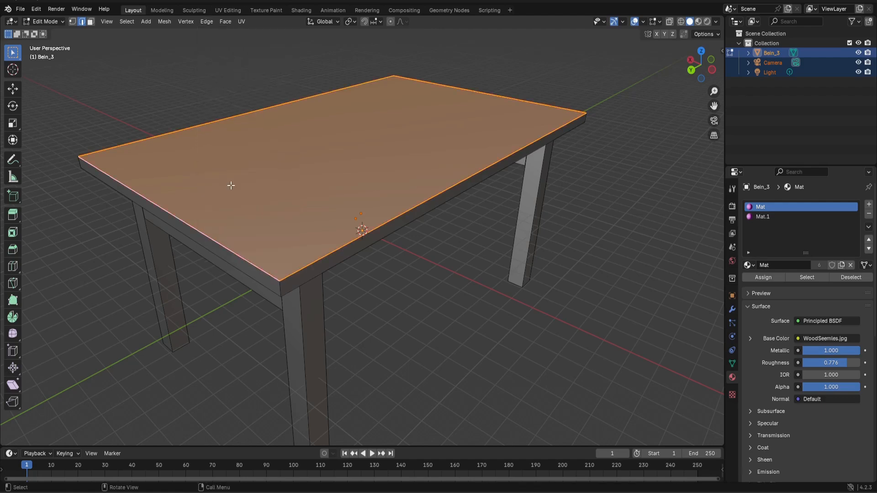
{"action": "left_click", "coordinate": [50, 22]}
{"action": "left_click", "coordinate": [57, 34]}
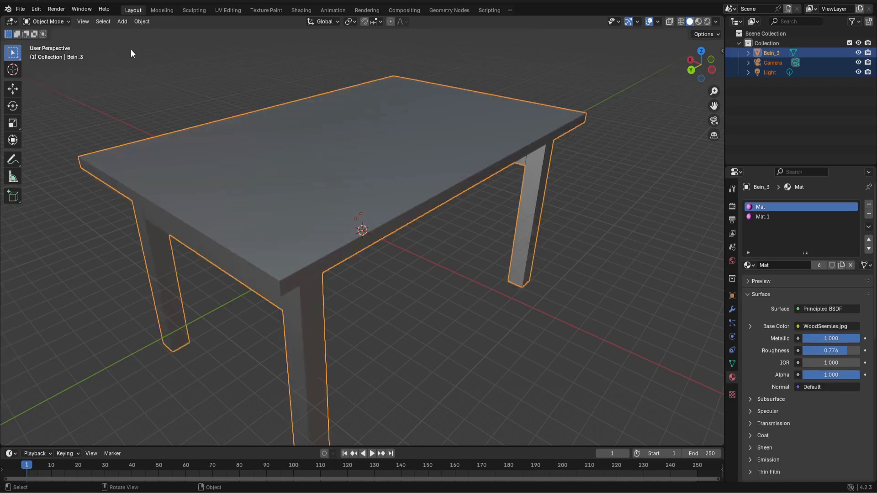
{"action": "left_click", "coordinate": [44, 21]}
{"action": "left_click", "coordinate": [47, 42]}
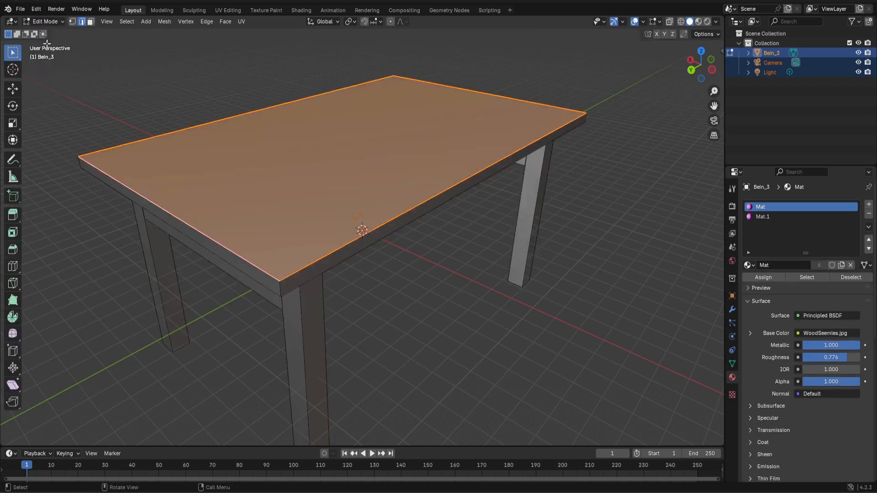
Step: Select the whole table mesh and unwrap it with Smart UV Project at the default settings
{"action": "left_click", "coordinate": [519, 260]}
{"action": "middle_click_drag", "start_coordinate": [433, 260], "coordinate": [648, 251]}
{"action": "key", "text": "a"}
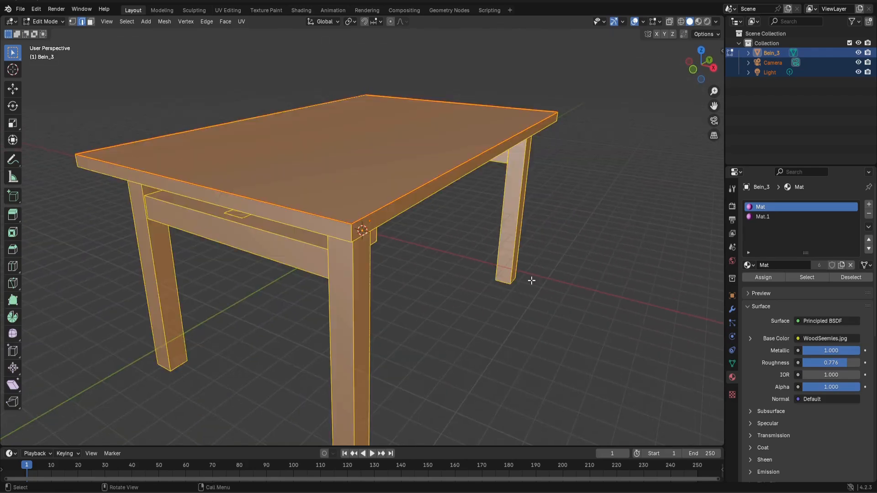
{"action": "left_click", "coordinate": [241, 21]}
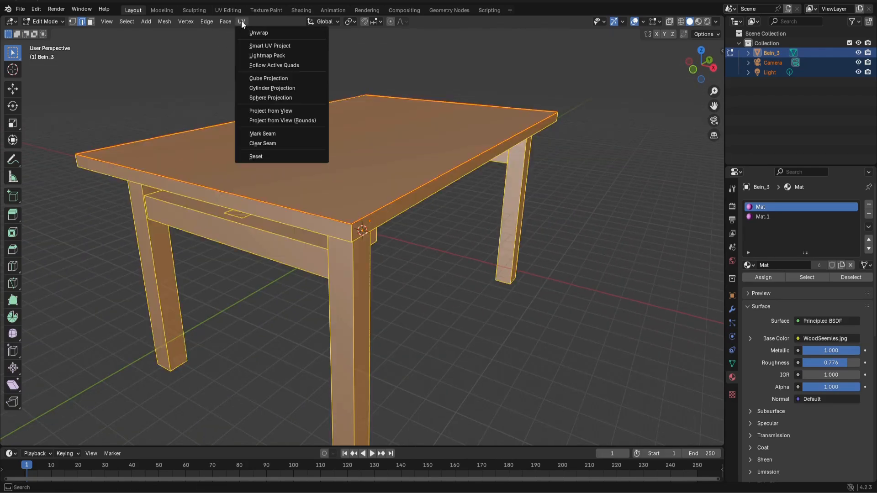
{"action": "left_click", "coordinate": [260, 45]}
{"action": "left_click", "coordinate": [261, 136]}
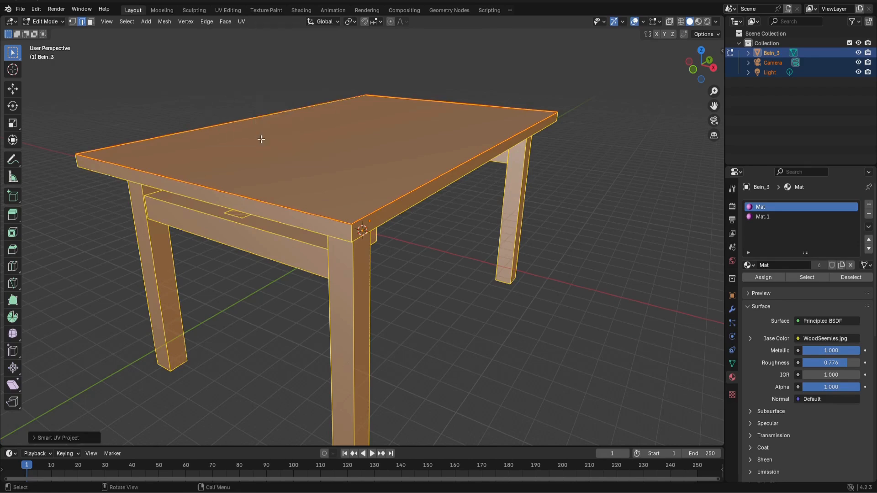
Step: In the UV Editing workspace, select the two large tabletop islands in face mode and move them above the UV square
{"action": "left_click", "coordinate": [220, 12]}
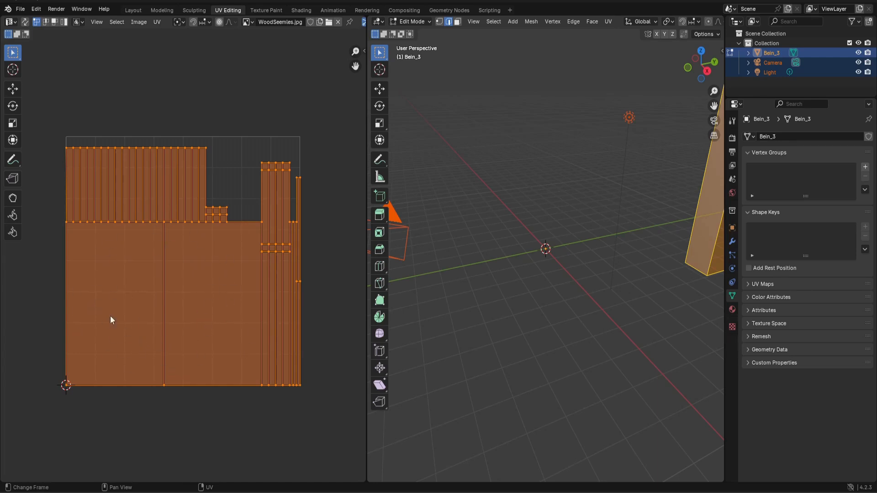
{"action": "left_click", "coordinate": [57, 21]}
{"action": "left_click", "coordinate": [131, 297]}
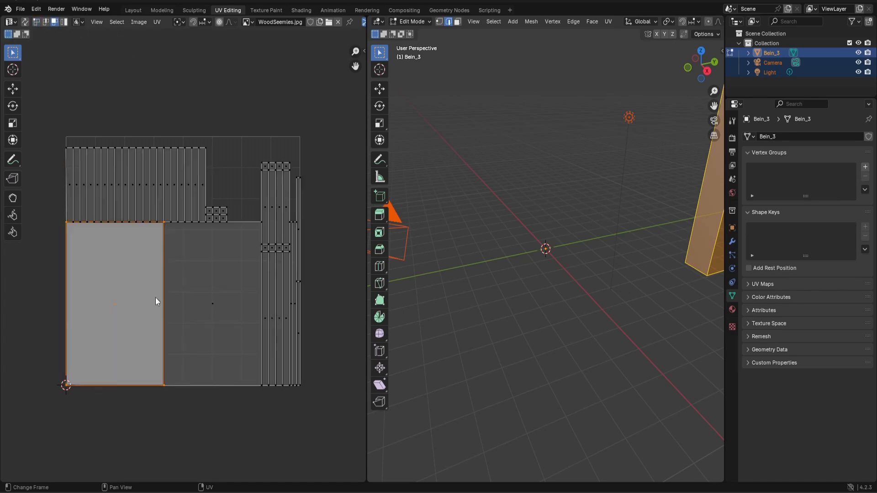
{"action": "left_click", "coordinate": [203, 291], "text": "shift"}
{"action": "scroll", "coordinate": [204, 292], "scroll_direction": "down", "scroll_amount": 2}
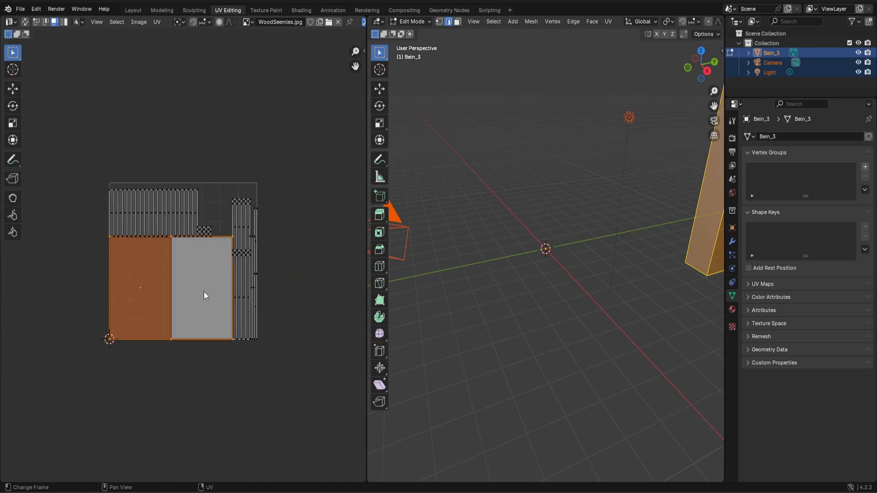
{"action": "key", "text": "g"}
{"action": "left_click", "coordinate": [231, 92]}
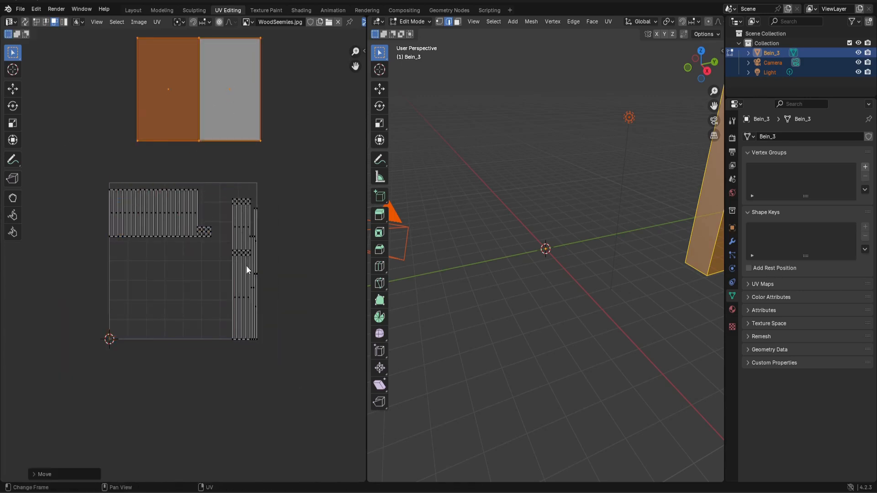
Step: Add the group of short strip islands and small squares to the selected tabletop islands and scale them all down together
{"action": "scroll", "coordinate": [247, 194], "scroll_direction": "down", "scroll_amount": 3}
{"action": "scroll", "coordinate": [247, 193], "scroll_direction": "up", "scroll_amount": 3}
{"action": "key", "text": "b"}
{"action": "left_click_drag", "start_coordinate": [92, 166], "coordinate": [224, 250]}
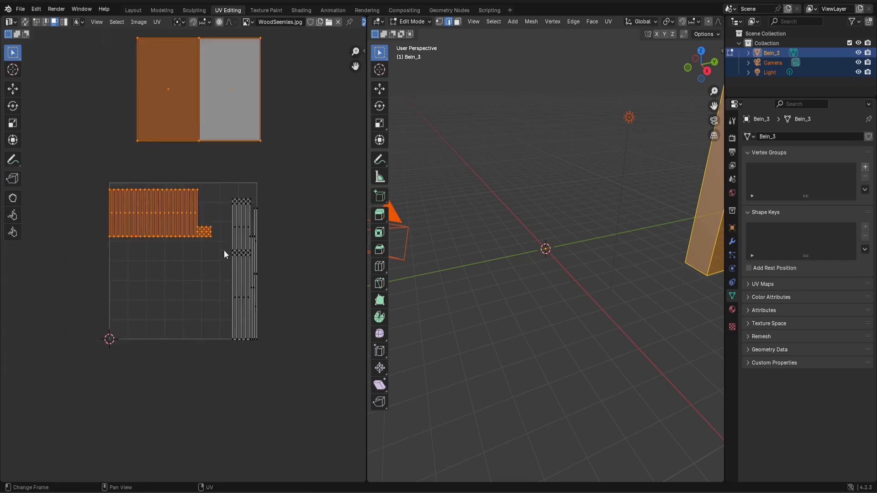
{"action": "key", "text": "s"}
{"action": "left_click", "coordinate": [208, 234]}
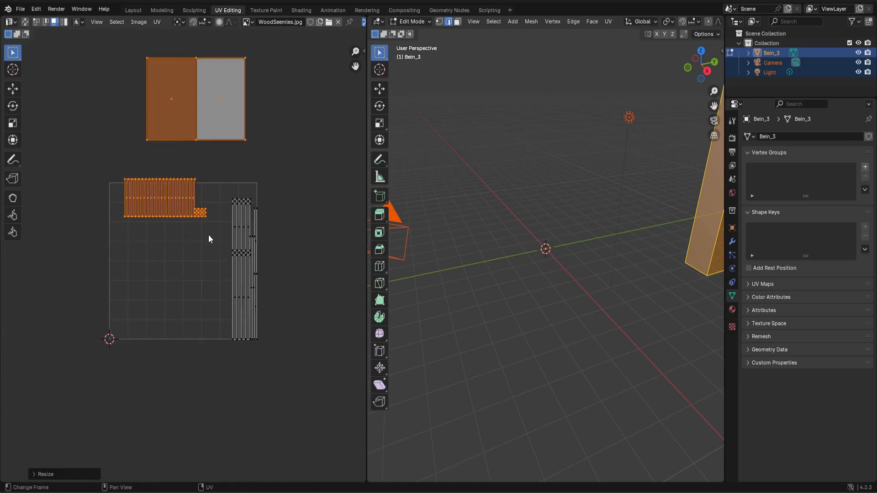
Step: Select only the short strip islands, shrink them further and move them into the UV square's upper-left corner
{"action": "key", "text": "alt+a"}
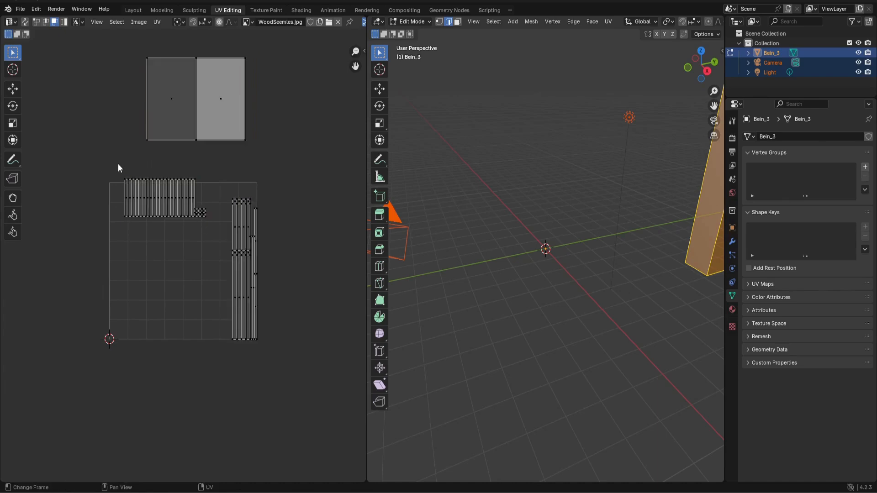
{"action": "key", "text": "b"}
{"action": "left_click_drag", "start_coordinate": [109, 165], "coordinate": [211, 226]}
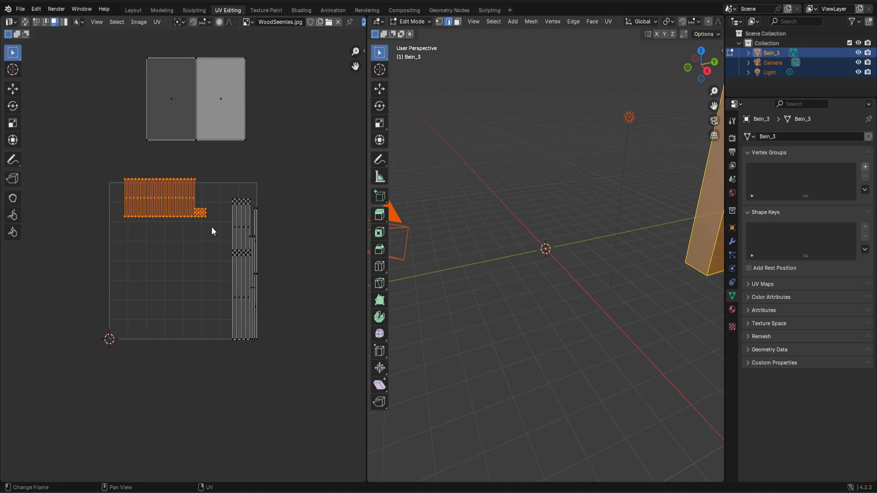
{"action": "key", "text": "s"}
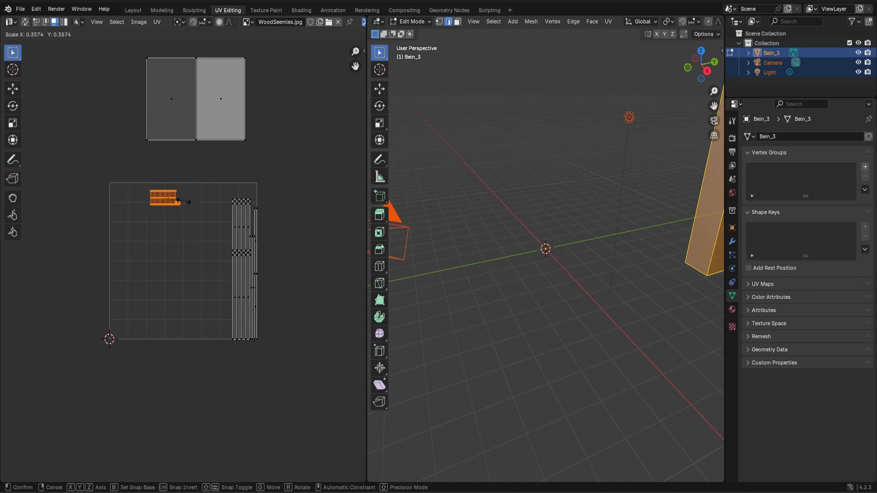
{"action": "left_click", "coordinate": [193, 206]}
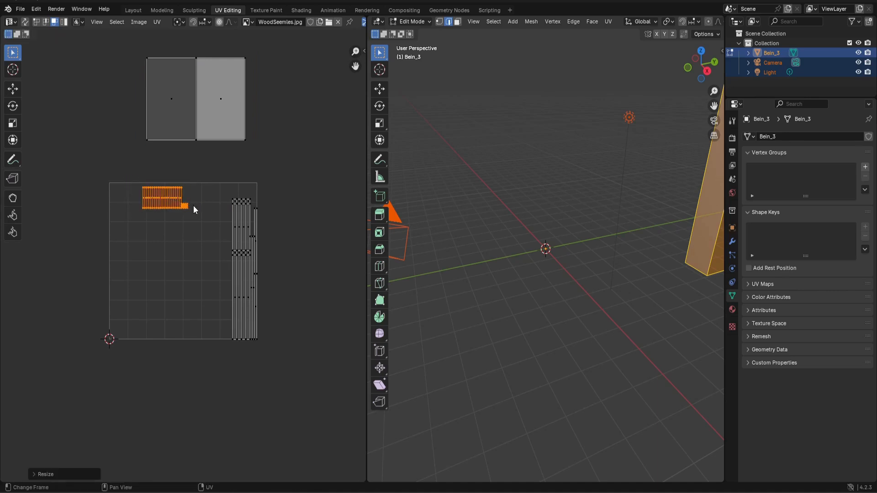
{"action": "key", "text": "g"}
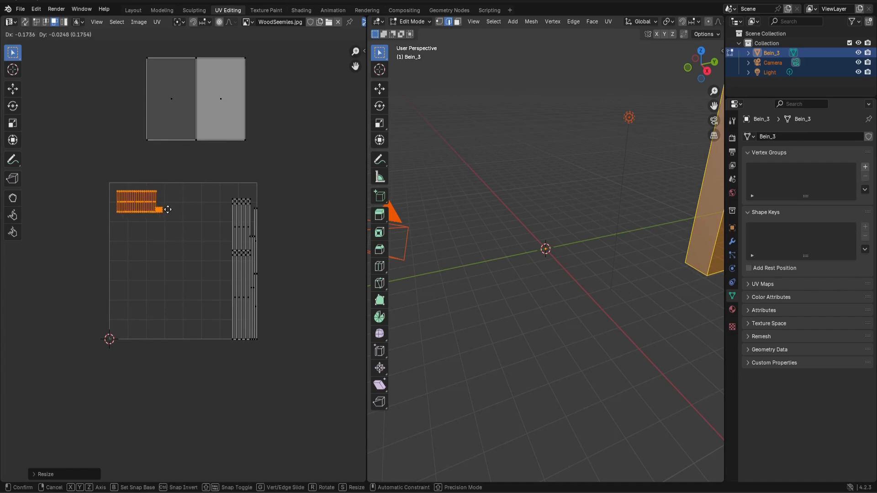
{"action": "left_click", "coordinate": [167, 206]}
Step: Select the group of long vertical strip islands, scale it down and move it up within the UV square
{"action": "key", "text": "b"}
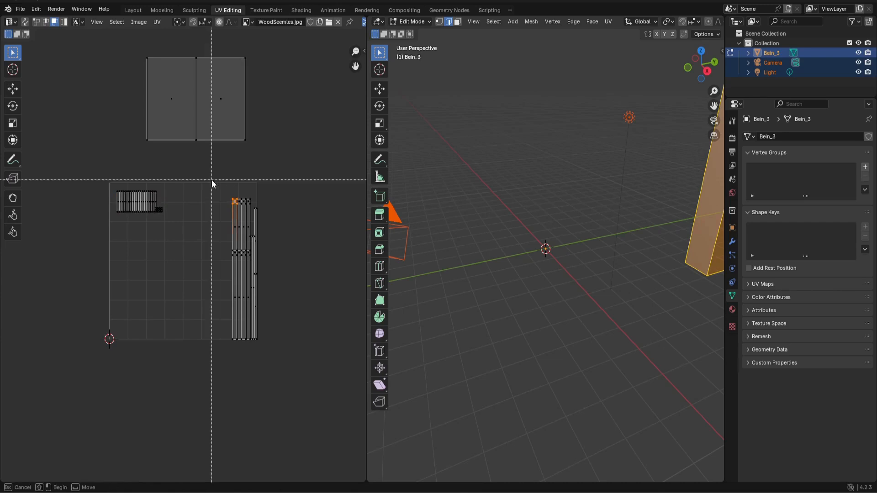
{"action": "left_click_drag", "start_coordinate": [212, 180], "coordinate": [289, 349]}
{"action": "key", "text": "s"}
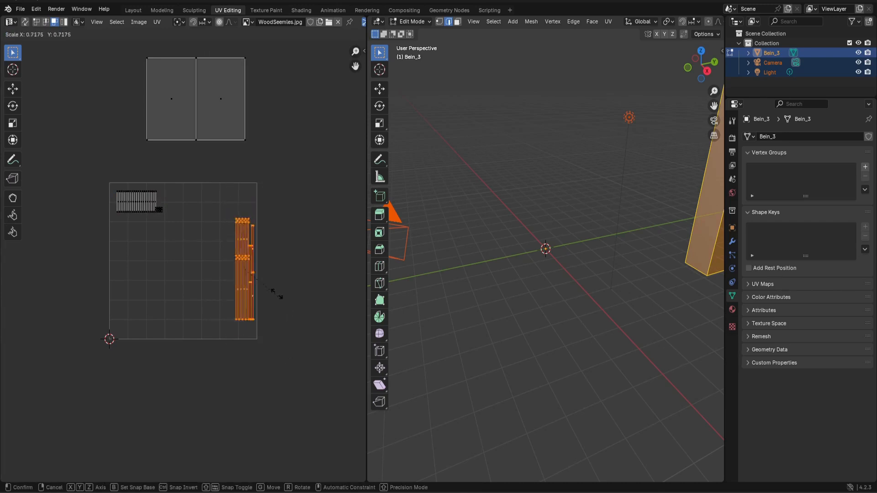
{"action": "left_click", "coordinate": [271, 278]}
{"action": "key", "text": "g"}
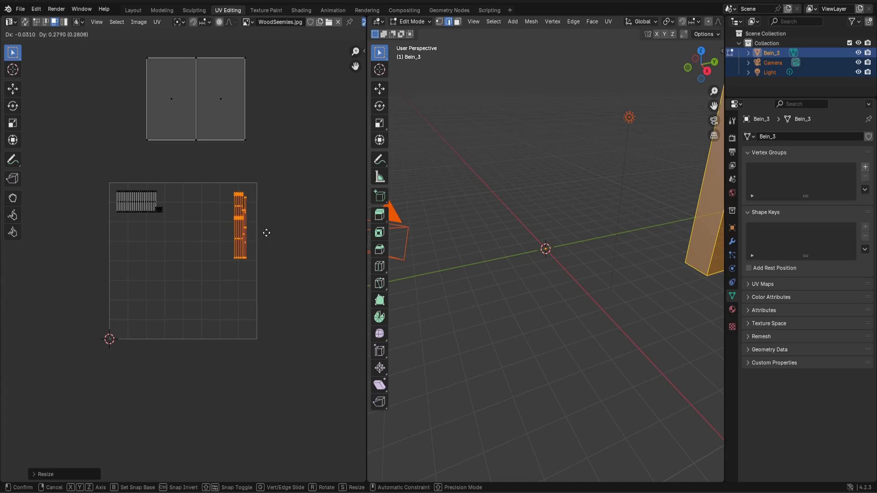
{"action": "left_click", "coordinate": [258, 234]}
Step: Rotate the long strip islands to lie horizontally and place them in the UV square's upper-right corner
{"action": "key", "text": "r"}
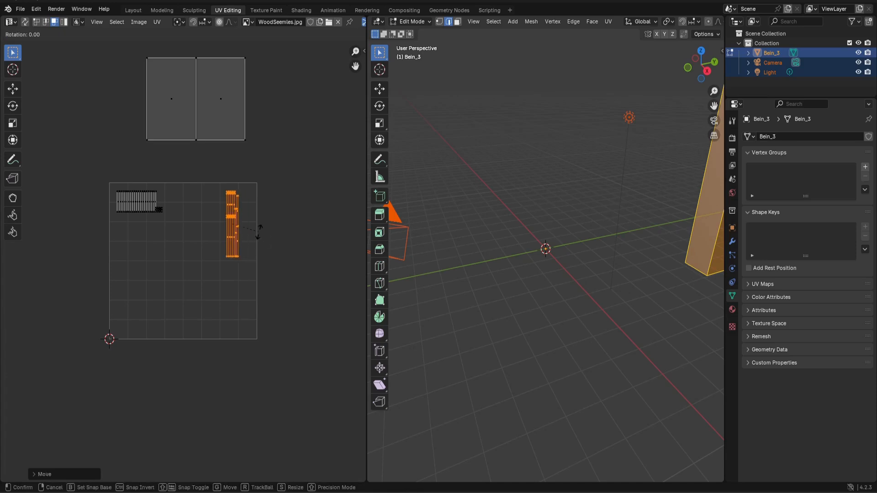
{"action": "left_click", "coordinate": [226, 249]}
{"action": "key", "text": "g"}
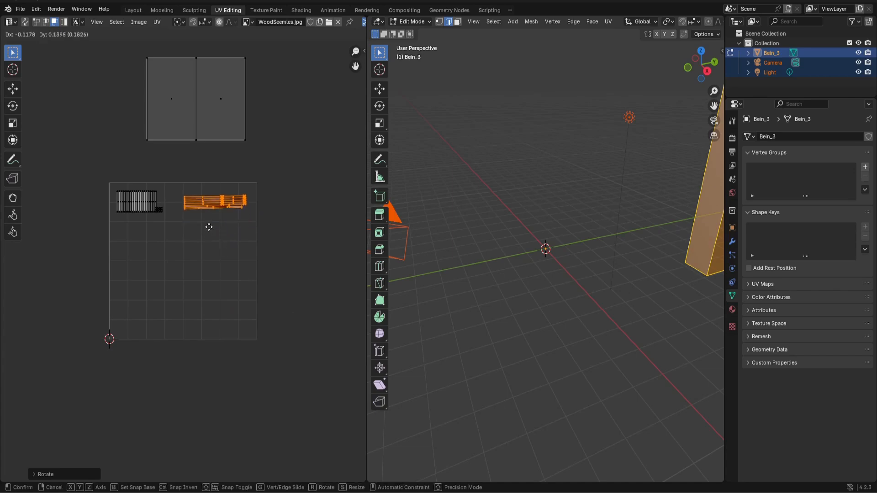
{"action": "left_click", "coordinate": [209, 228]}
Step: Bring the two tabletop islands back into the UV square and enlarge them to fill the space below the strips
{"action": "left_click", "coordinate": [119, 51]}
{"action": "left_click_drag", "start_coordinate": [125, 33], "coordinate": [254, 157]}
{"action": "key", "text": "g"}
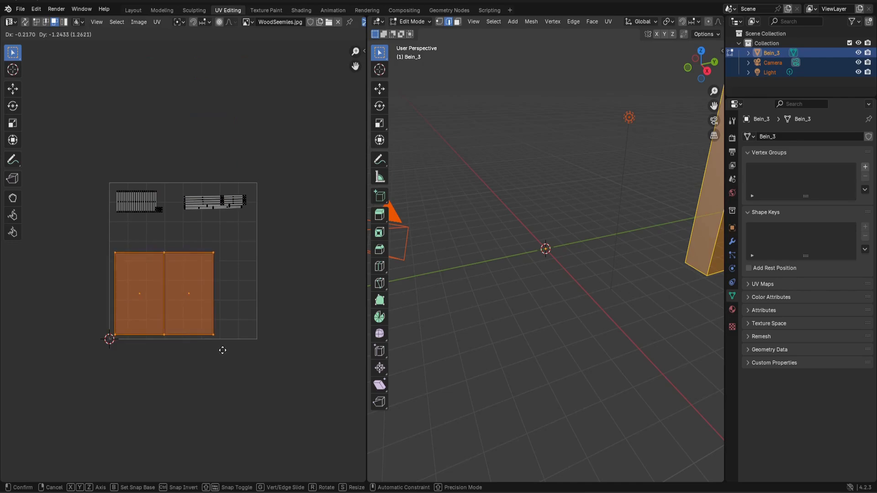
{"action": "left_click", "coordinate": [222, 350]}
{"action": "key", "text": "s"}
{"action": "left_click", "coordinate": [251, 279]}
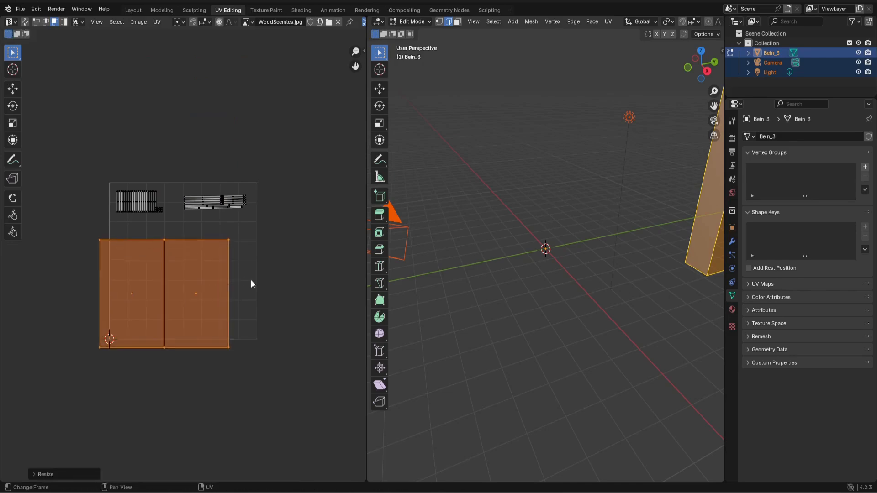
{"action": "key", "text": "g"}
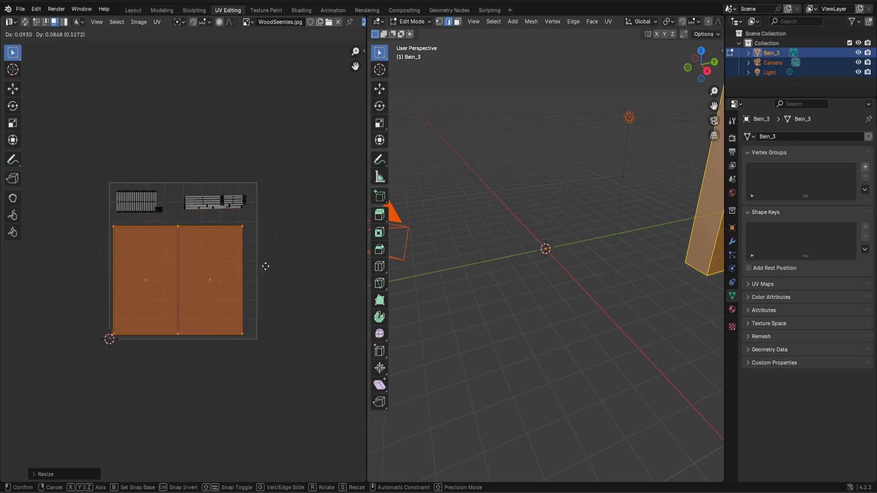
{"action": "left_click", "coordinate": [269, 264]}
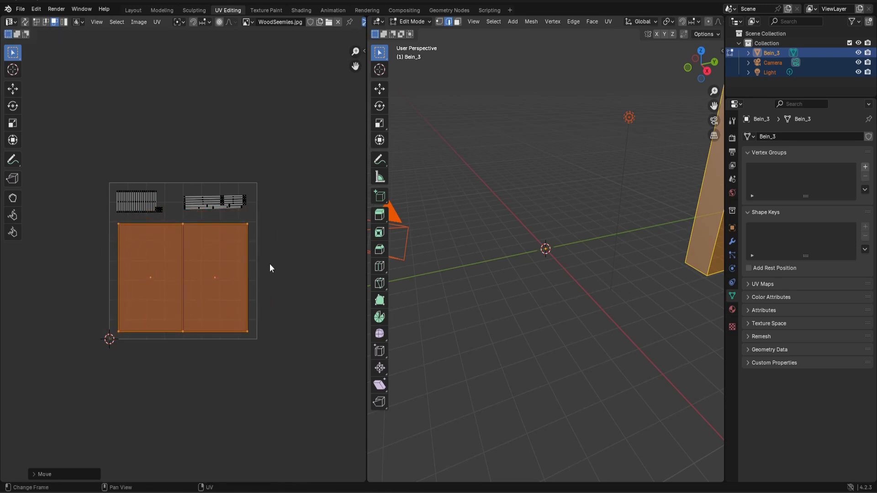
{"action": "left_click", "coordinate": [302, 275]}
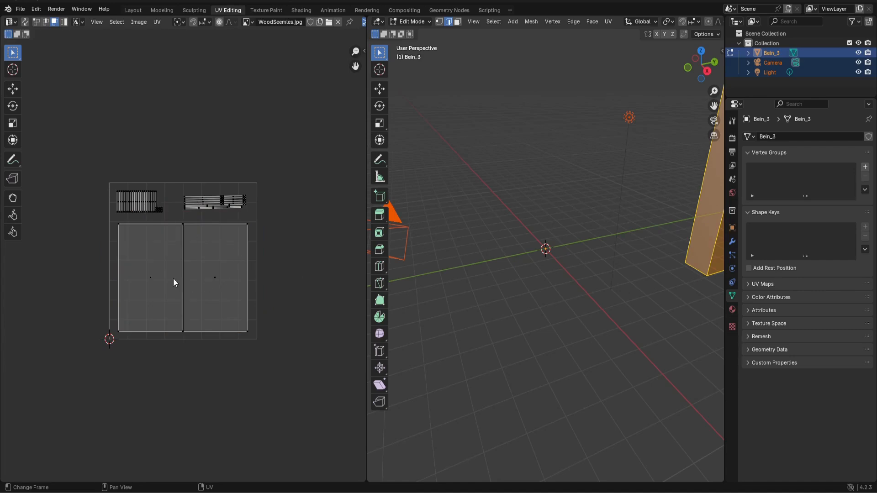
Step: Examine which UV islands belong to the tabletop's upper face and underside by selecting each in face mode
{"action": "scroll", "coordinate": [432, 211], "scroll_direction": "down", "scroll_amount": 9}
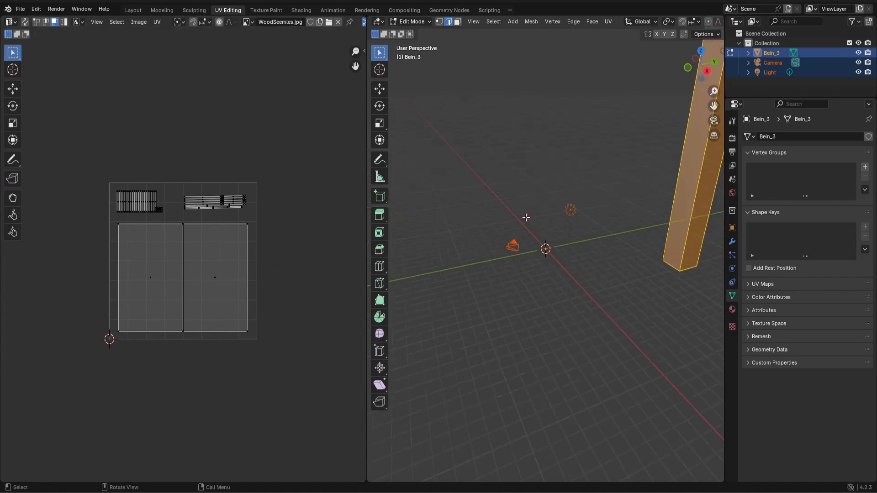
{"action": "middle_click_drag", "start_coordinate": [605, 183], "coordinate": [525, 182]}
{"action": "scroll", "coordinate": [602, 220], "scroll_direction": "down", "scroll_amount": 6}
{"action": "left_click", "coordinate": [558, 212]}
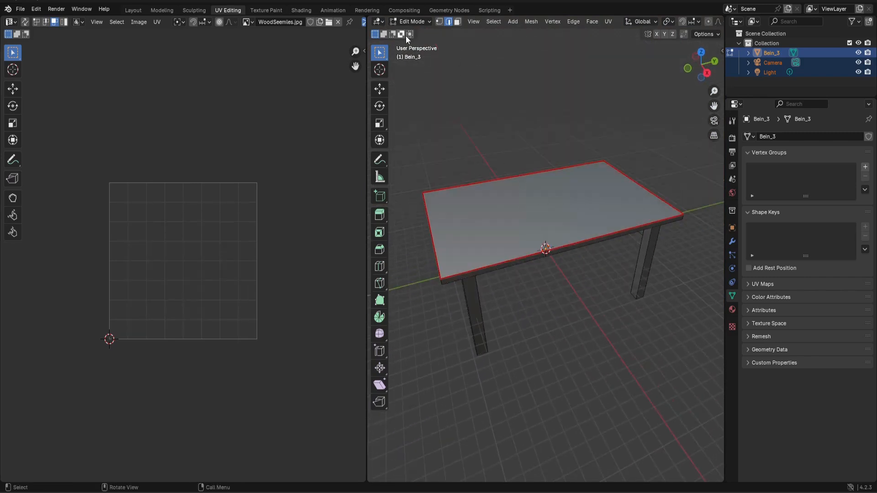
{"action": "left_click", "coordinate": [457, 21]}
{"action": "left_click", "coordinate": [530, 246]}
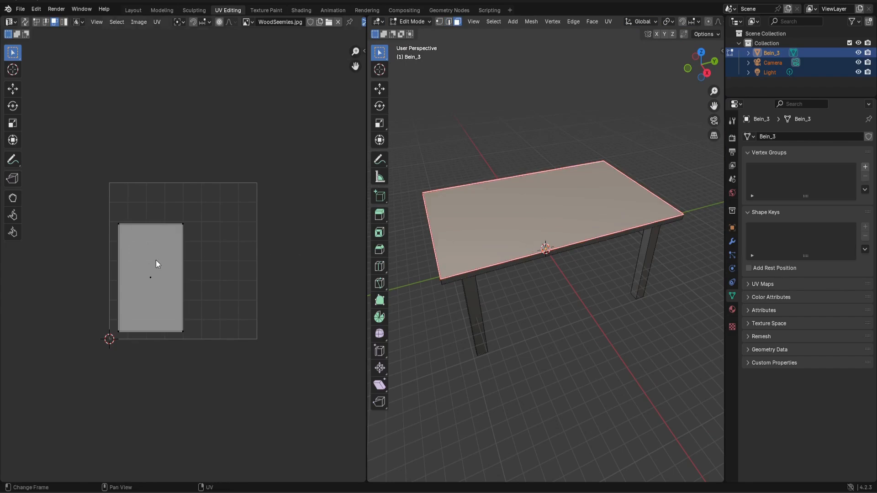
{"action": "middle_click_drag", "start_coordinate": [501, 191], "coordinate": [515, 142]}
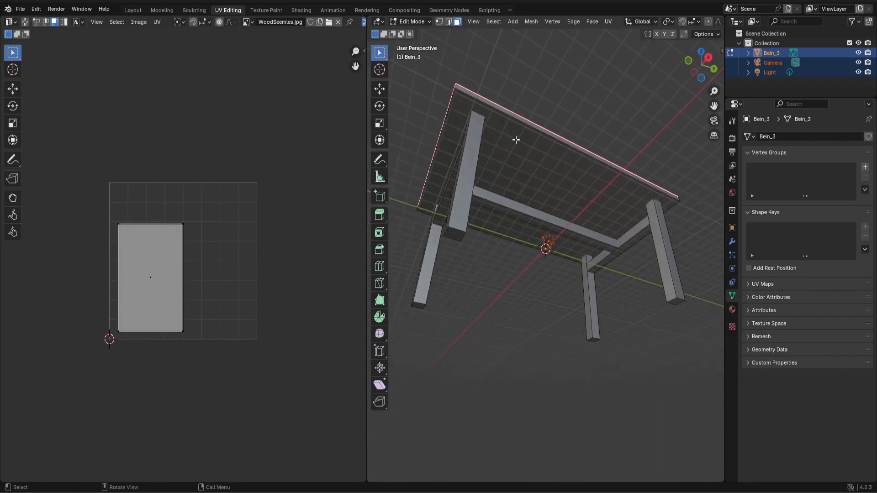
{"action": "left_click", "coordinate": [516, 144]}
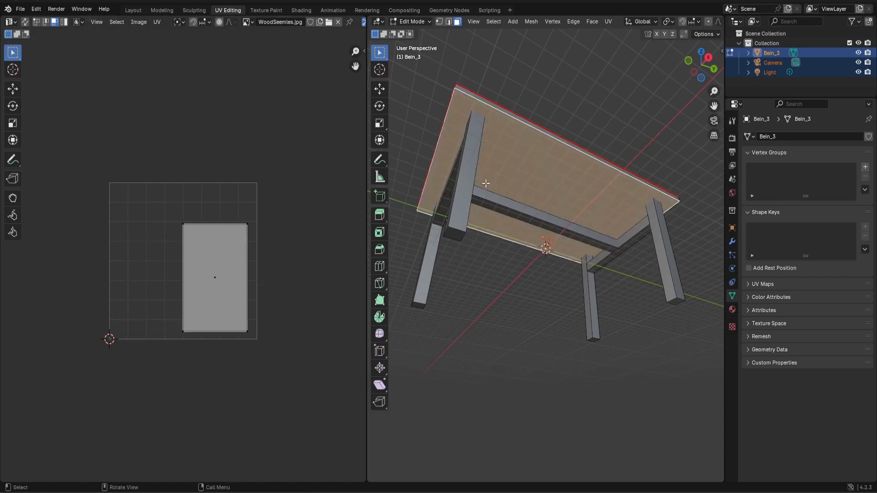
{"action": "middle_click_drag", "start_coordinate": [486, 183], "coordinate": [501, 268]}
{"action": "left_click", "coordinate": [501, 269]}
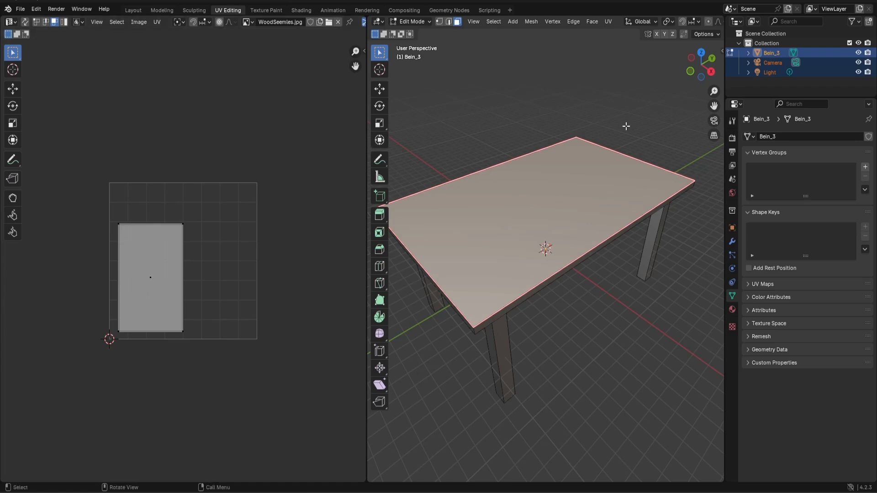
Step: Select the whole table mesh so every UV island is included, and open the UV editor's list of UV operations
{"action": "key", "text": "a"}
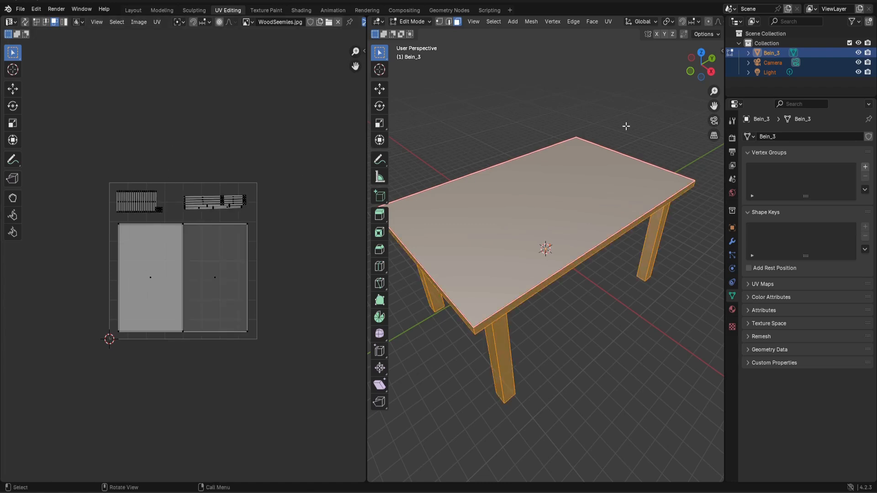
{"action": "left_click", "coordinate": [158, 22]}
Step: Return to the Layout workspace, put the table in Edit Mode and select the tabletop's upper face
{"action": "left_click", "coordinate": [131, 10]}
{"action": "left_click", "coordinate": [48, 22]}
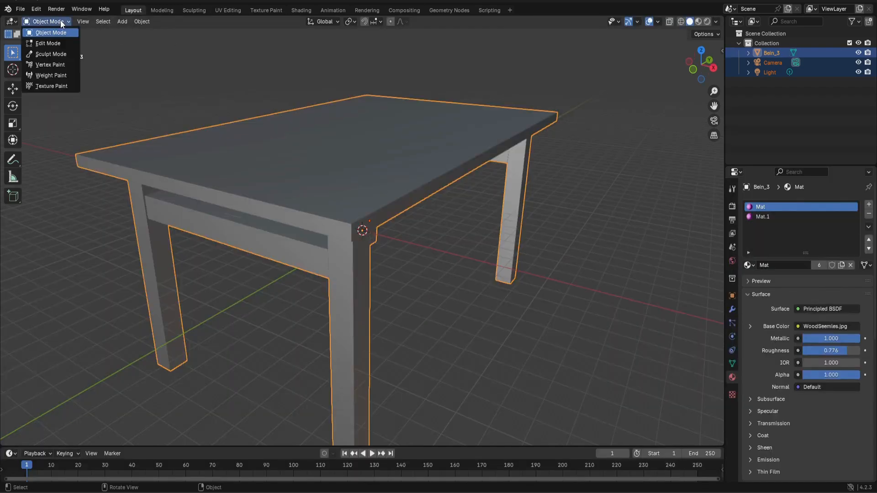
{"action": "left_click", "coordinate": [48, 43]}
{"action": "left_click", "coordinate": [393, 145]}
{"action": "key", "text": "KP_Decimal"}
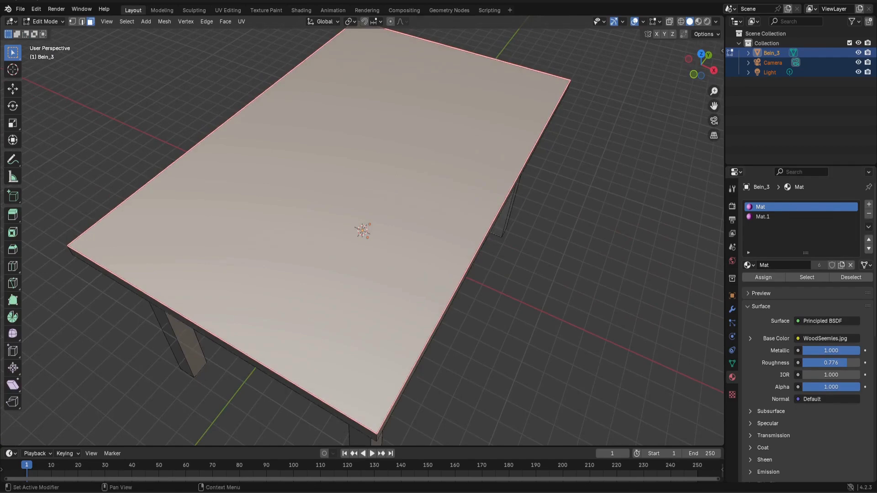
Step: Add a third material slot with a new material and assign it to the tabletop's upper face
{"action": "left_click", "coordinate": [868, 204]}
{"action": "left_click", "coordinate": [815, 264]}
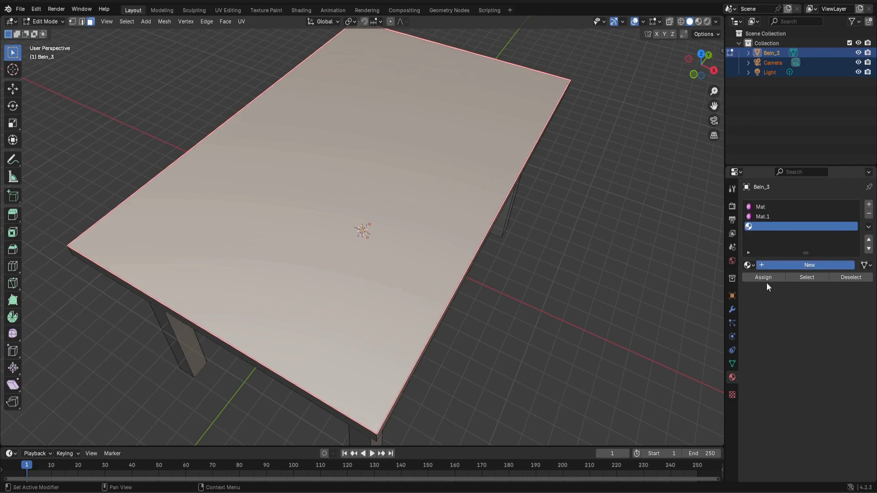
{"action": "left_click", "coordinate": [765, 278]}
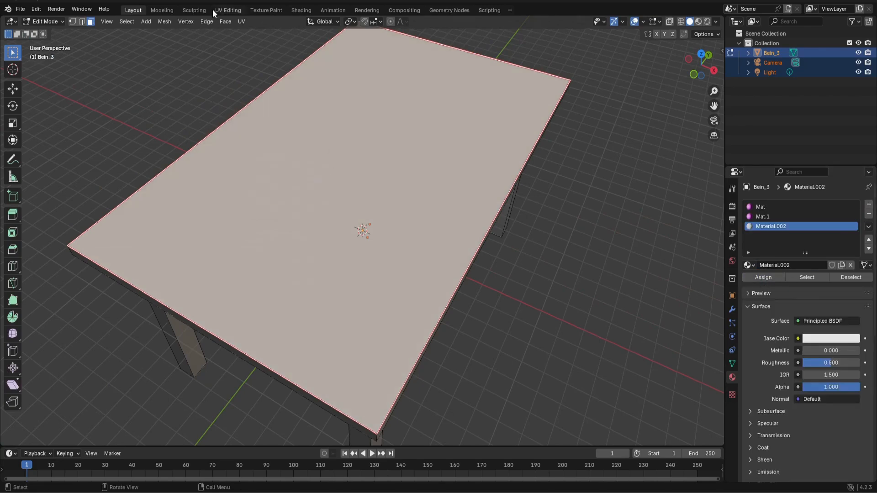
Step: Unwrap the tabletop's upper face and switch to the UV Editing workspace to see its island
{"action": "left_click", "coordinate": [240, 20]}
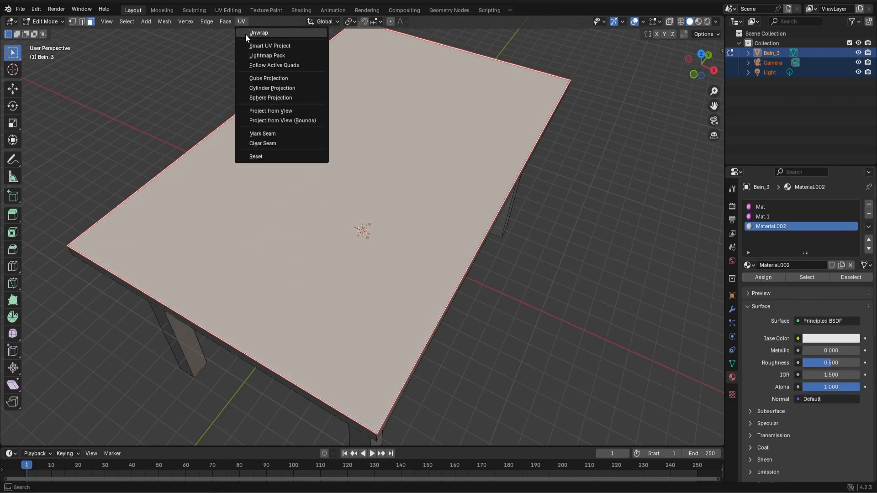
{"action": "left_click", "coordinate": [245, 33]}
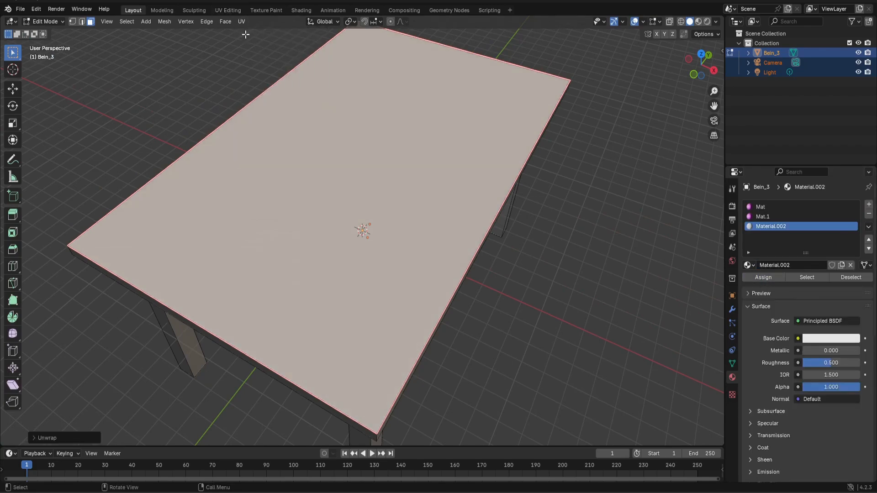
{"action": "left_click", "coordinate": [232, 10]}
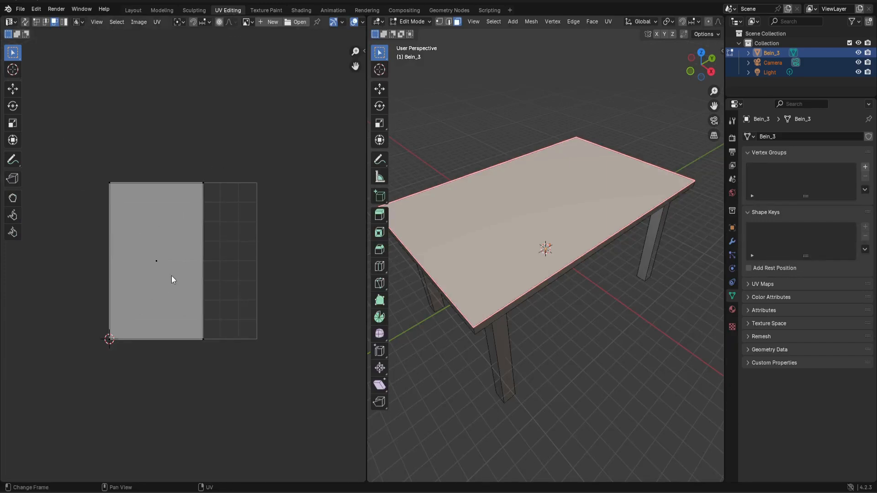
{"action": "scroll", "coordinate": [181, 256], "scroll_direction": "up", "scroll_amount": 2}
{"action": "scroll", "coordinate": [182, 256], "scroll_direction": "down", "scroll_amount": 1}
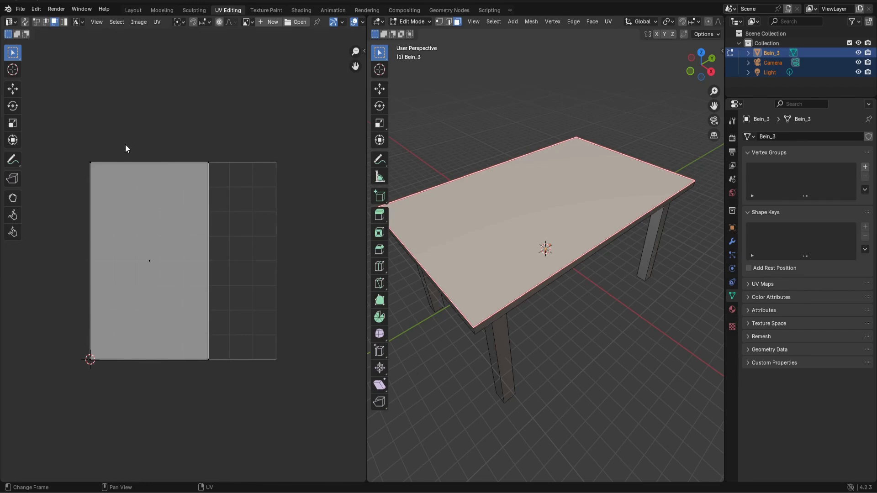
Step: Select the tabletop face's UV island and move it about 0.18 along X to the middle of the UV square
{"action": "key", "text": "b"}
{"action": "left_click_drag", "start_coordinate": [74, 137], "coordinate": [223, 402]}
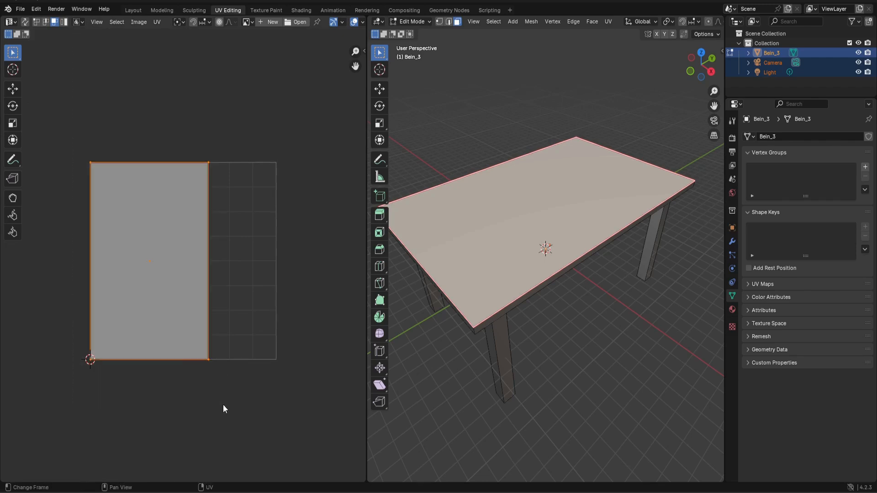
{"action": "key", "text": "g"}
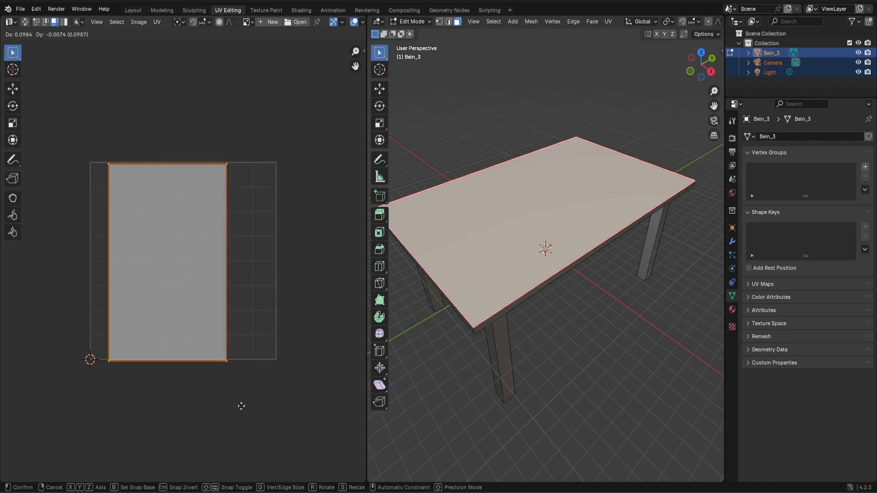
{"action": "key", "text": "y"}
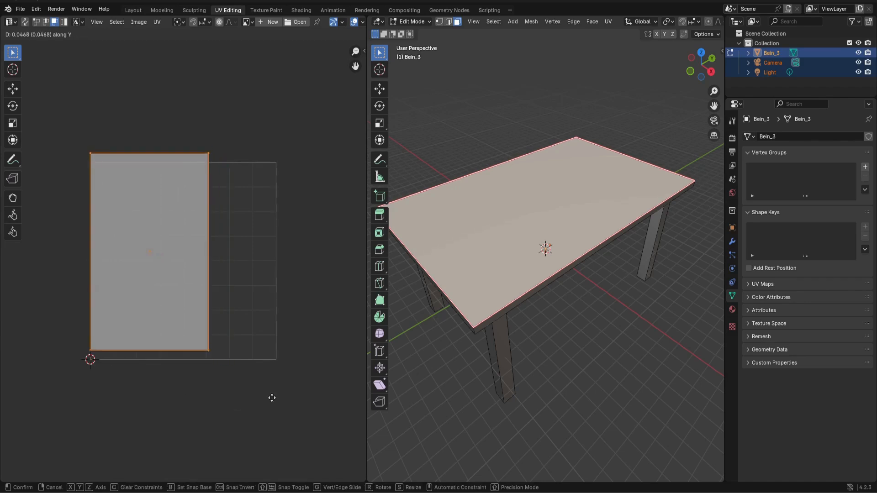
{"action": "key", "text": "x"}
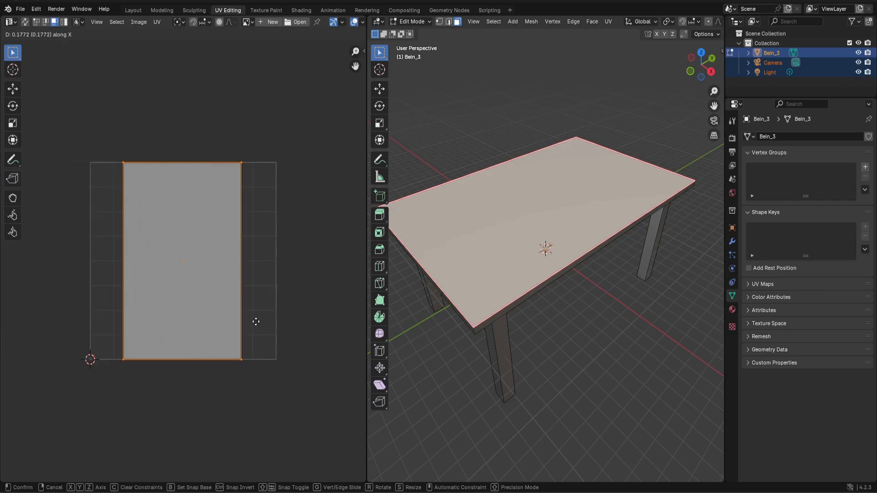
{"action": "left_click", "coordinate": [254, 320]}
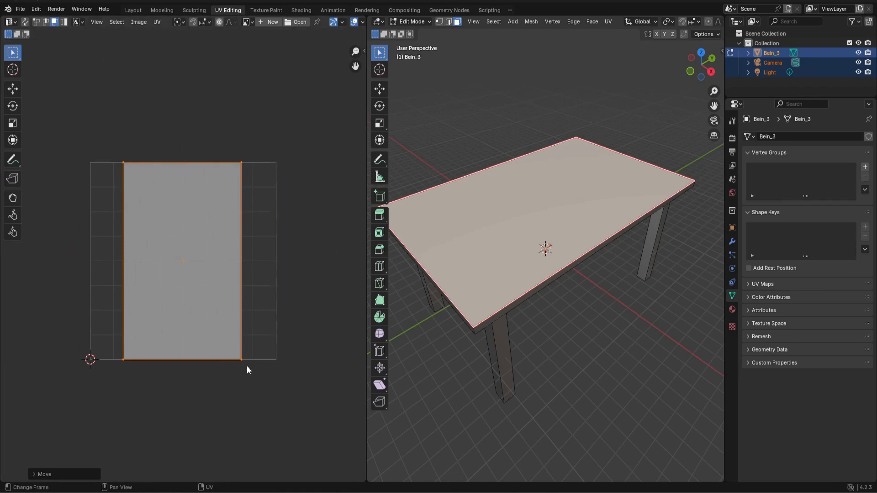
Step: Scale the tabletop's UV island along X until it fills the full width of the UV square
{"action": "key", "text": "s"}
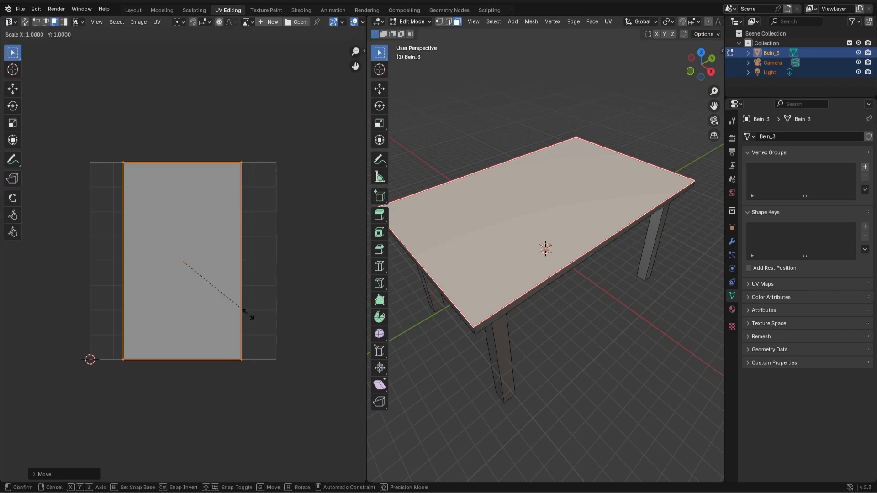
{"action": "key", "text": "y"}
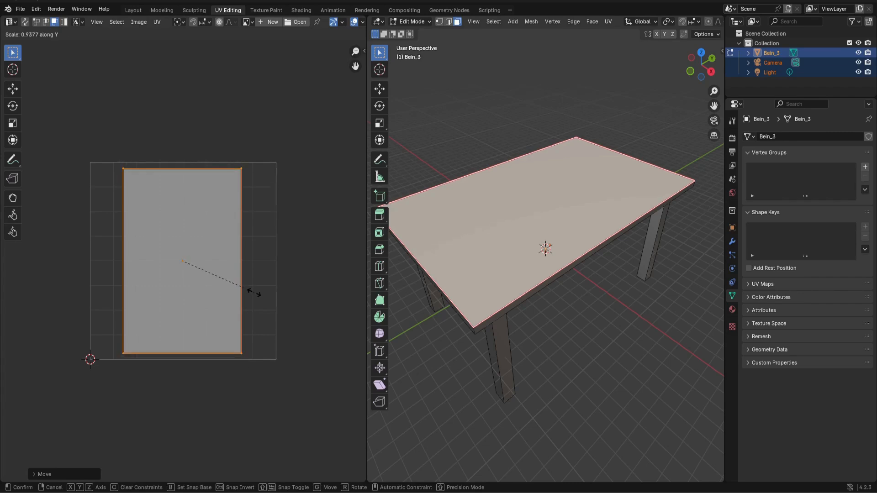
{"action": "key", "text": "x"}
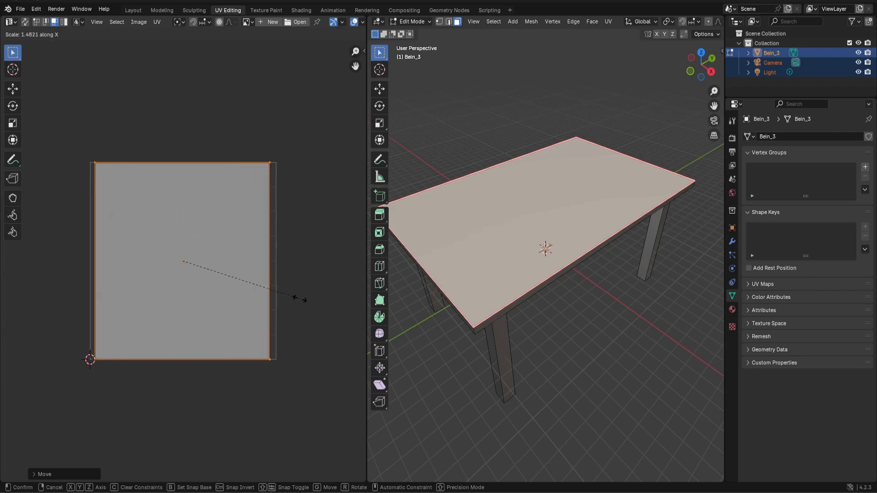
{"action": "left_click", "coordinate": [313, 303]}
{"action": "middle_click_drag", "start_coordinate": [191, 372], "coordinate": [174, 372]}
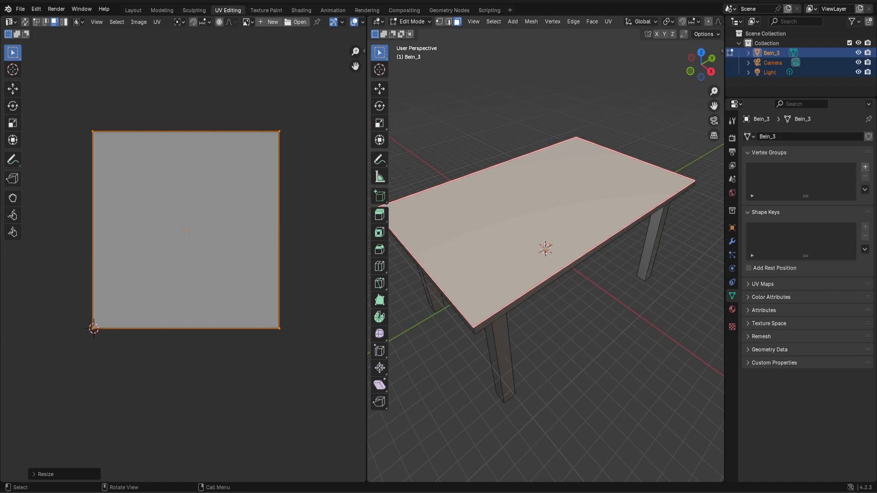
Step: Bring up the browser's metal texture image results and compare the PSDgraphics, Vecteezy and Freepik textures with the tabletop's UV island
{"action": "left_click_drag", "start_coordinate": [876, 137], "coordinate": [626, 34]}
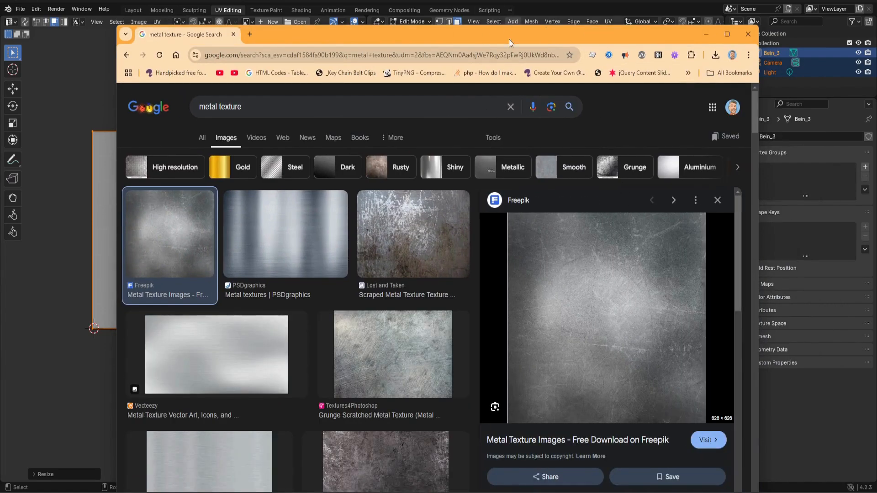
{"action": "left_click_drag", "start_coordinate": [509, 38], "coordinate": [593, 48]}
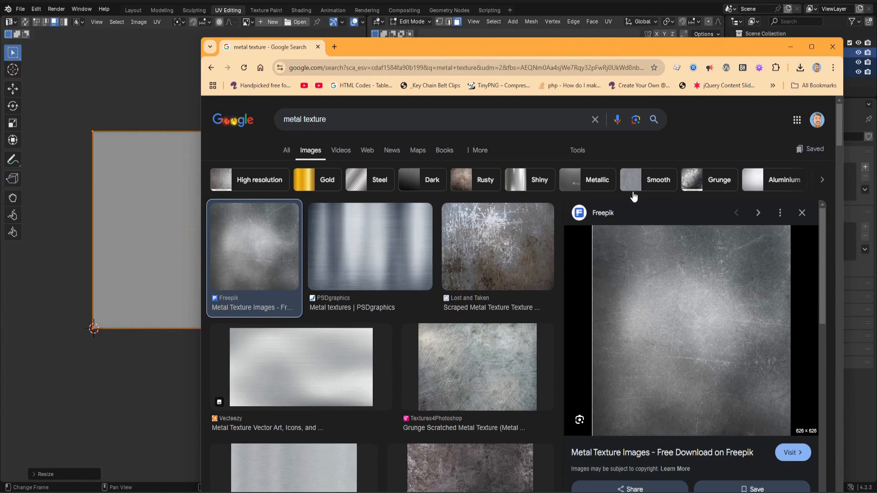
{"action": "left_click", "coordinate": [392, 246]}
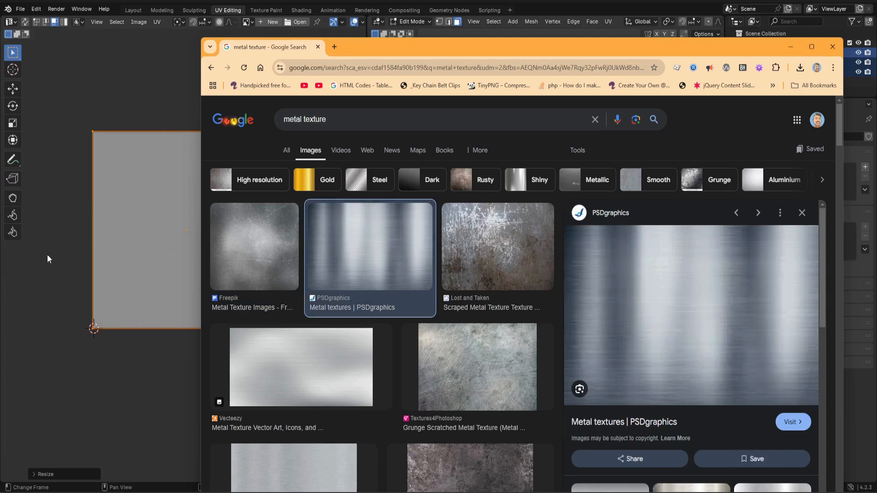
{"action": "left_click", "coordinate": [319, 359]}
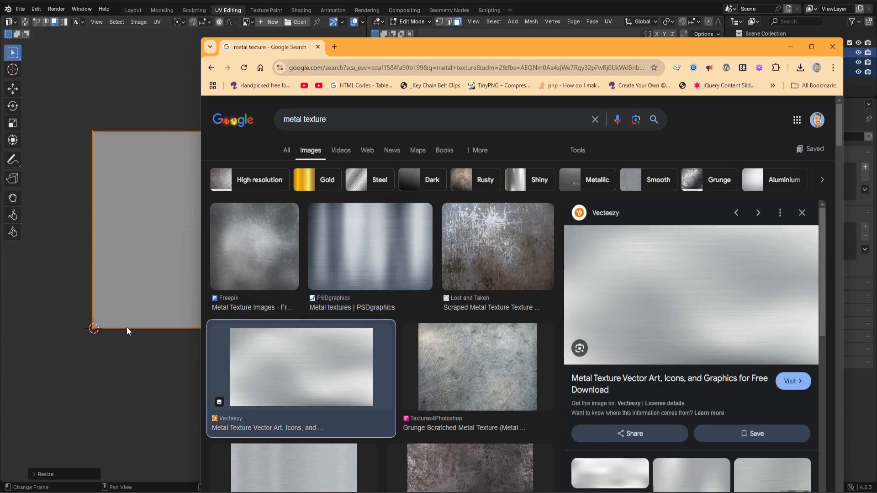
{"action": "left_click", "coordinate": [273, 256]}
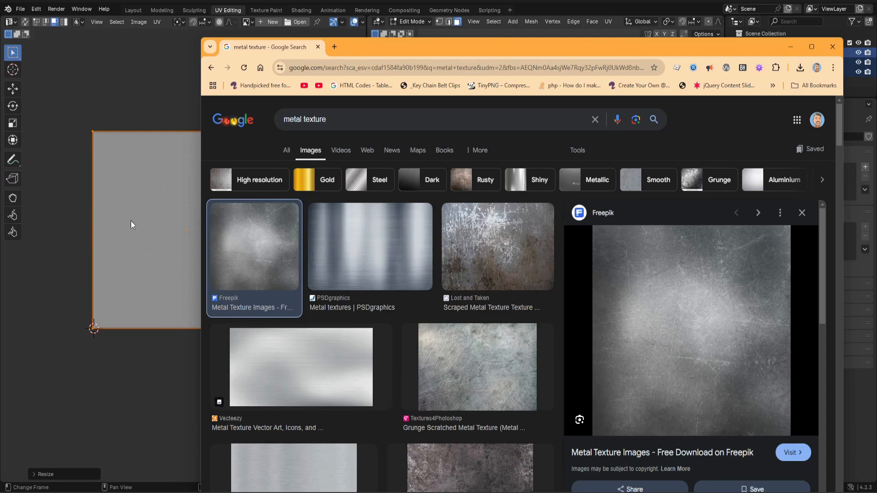
{"action": "left_click_drag", "start_coordinate": [593, 40], "coordinate": [211, 252]}
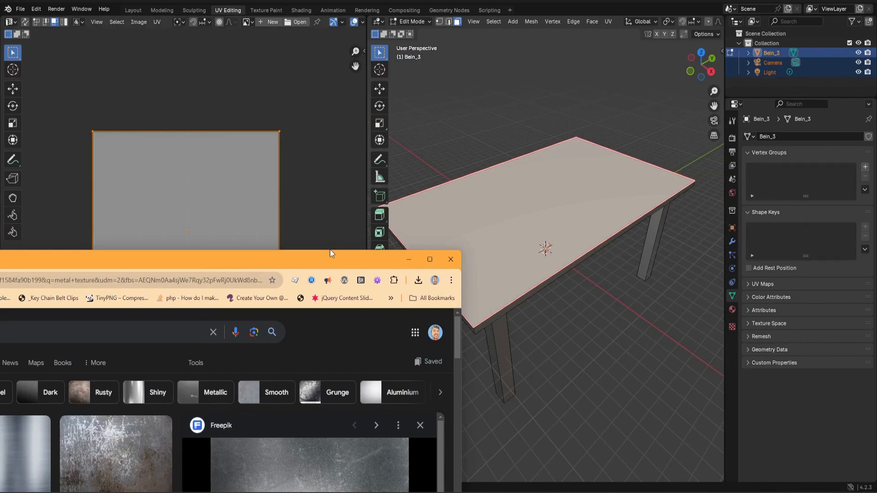
{"action": "left_click_drag", "start_coordinate": [330, 250], "coordinate": [690, 39]}
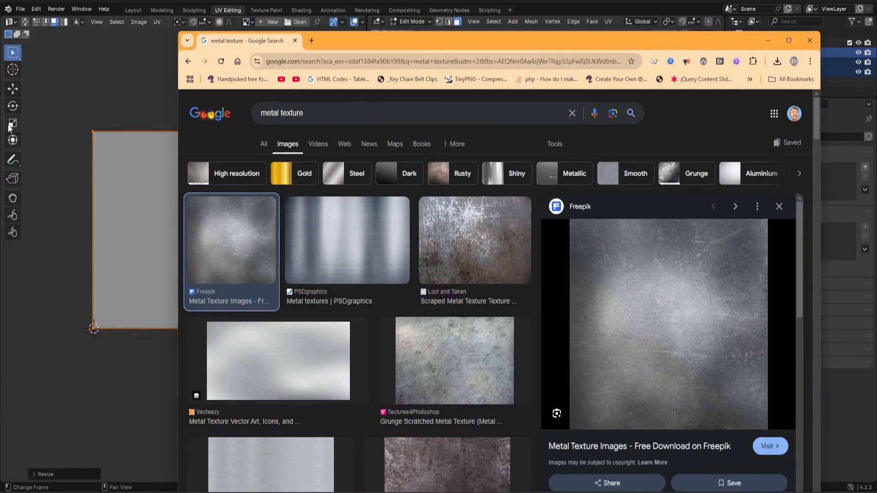
Step: Back in Blender, undo the tabletop face's UV scaling, move and unwrap, and select the whole table to show all its islands
{"action": "left_click", "coordinate": [67, 149]}
{"action": "key", "text": "a"}
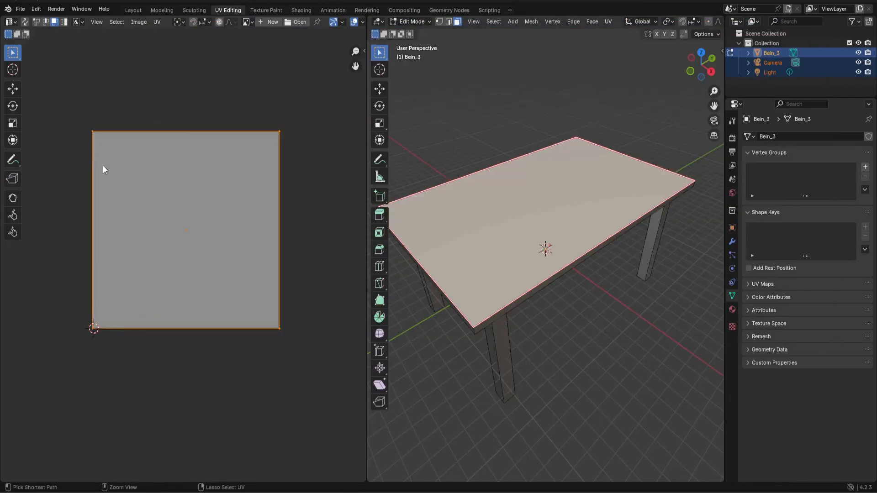
{"action": "key", "text": "ctrl+z"}
{"action": "key", "text": "ctrl+z"}
{"action": "key", "text": "ctrl+z"}
{"action": "key", "text": "ctrl+z"}
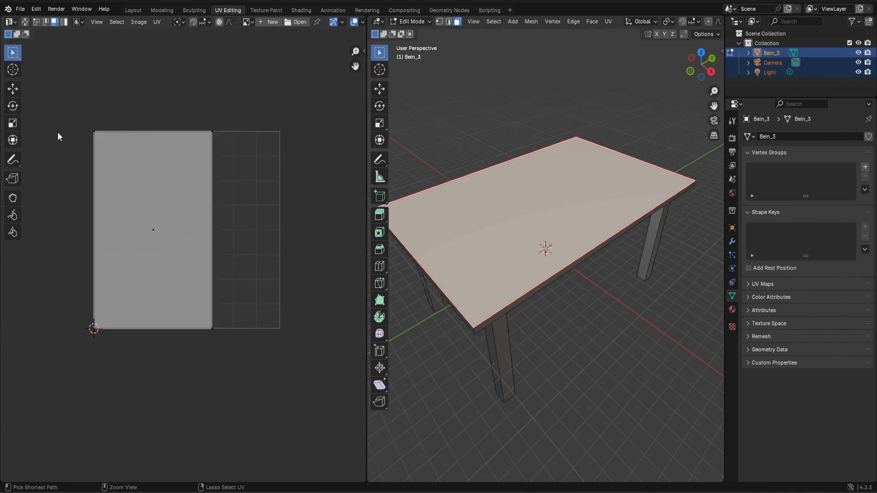
{"action": "key", "text": "a"}
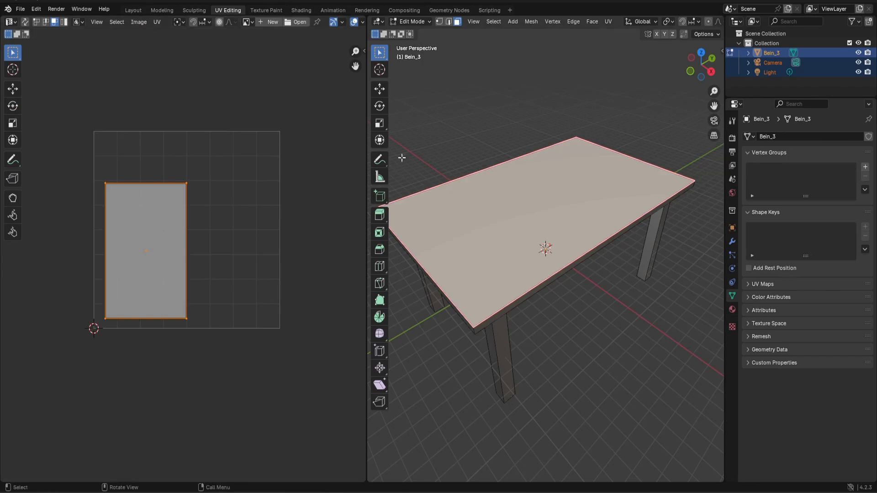
{"action": "key", "text": "a"}
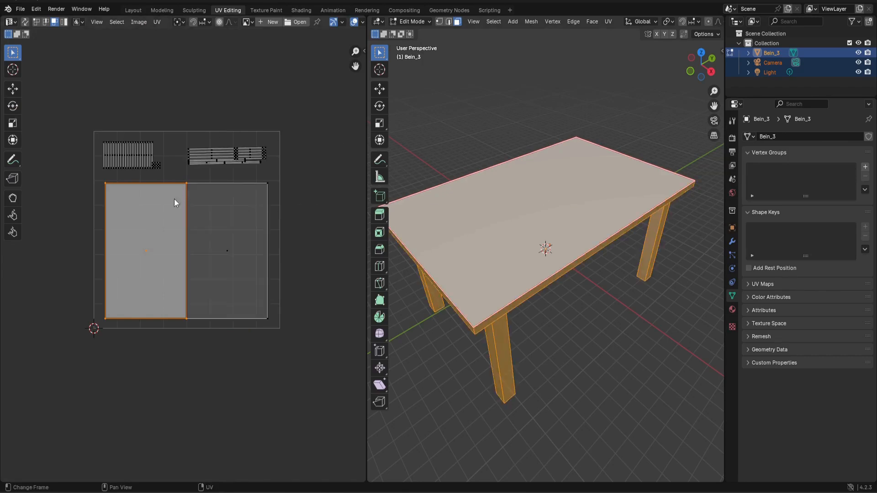
Step: Switch back to the browser window with the metal texture image results and the Freepik preview
{"action": "mouse_move", "coordinate": [620, 492]}
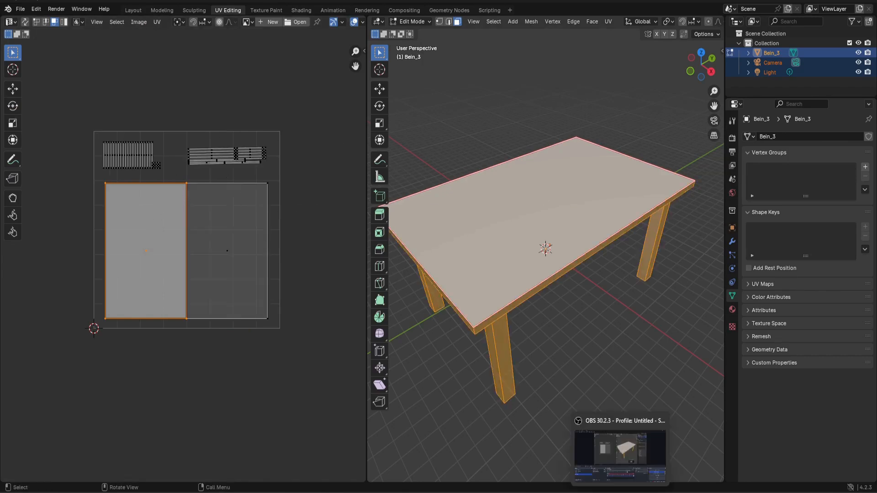
{"action": "left_click", "coordinate": [423, 455]}
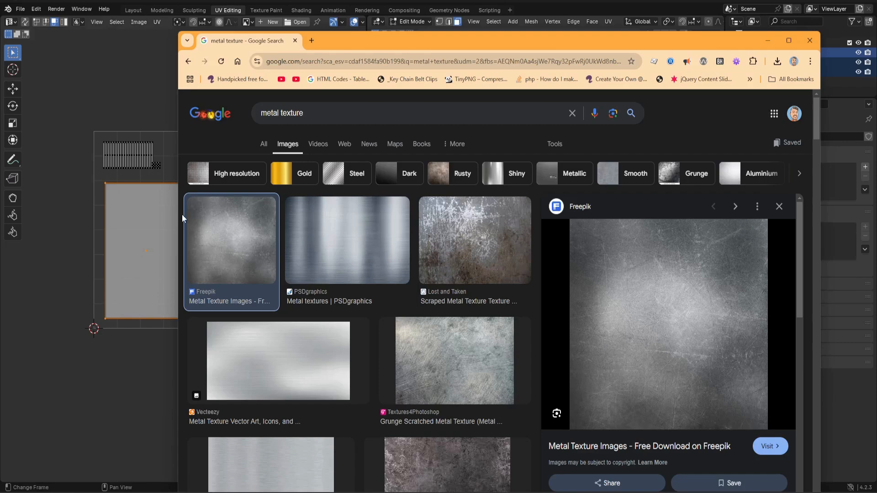
{"action": "left_click_drag", "start_coordinate": [479, 34], "coordinate": [497, 38]}
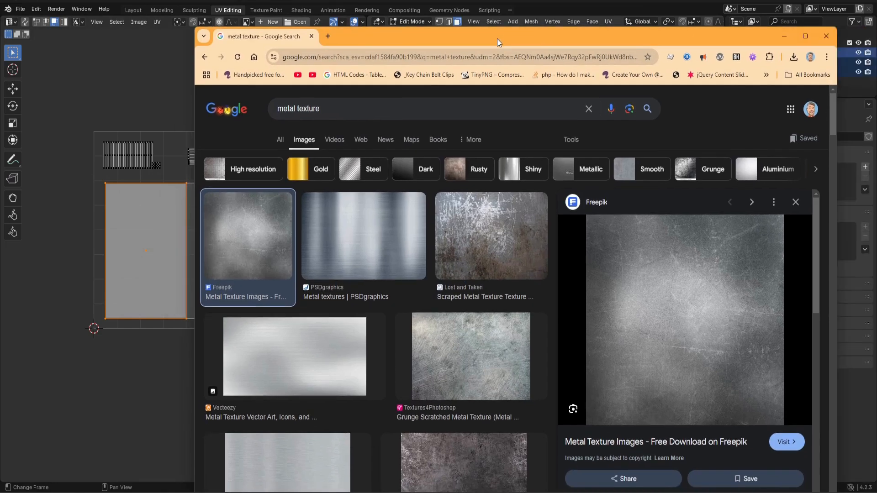
{"action": "right_click", "coordinate": [649, 274]}
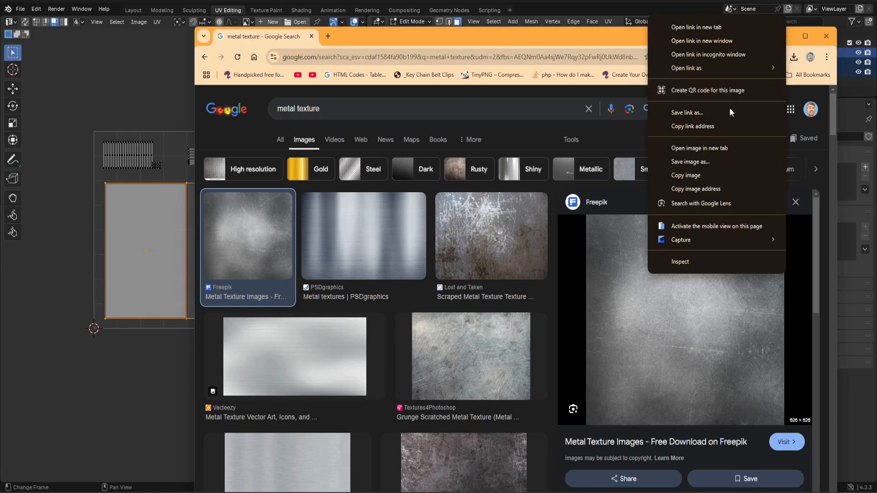
{"action": "left_click", "coordinate": [698, 160]}
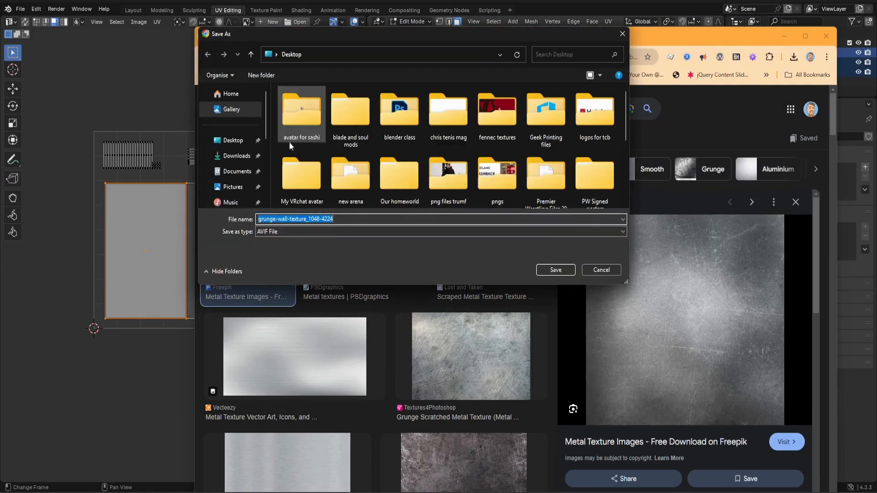
{"action": "left_click", "coordinate": [232, 139]}
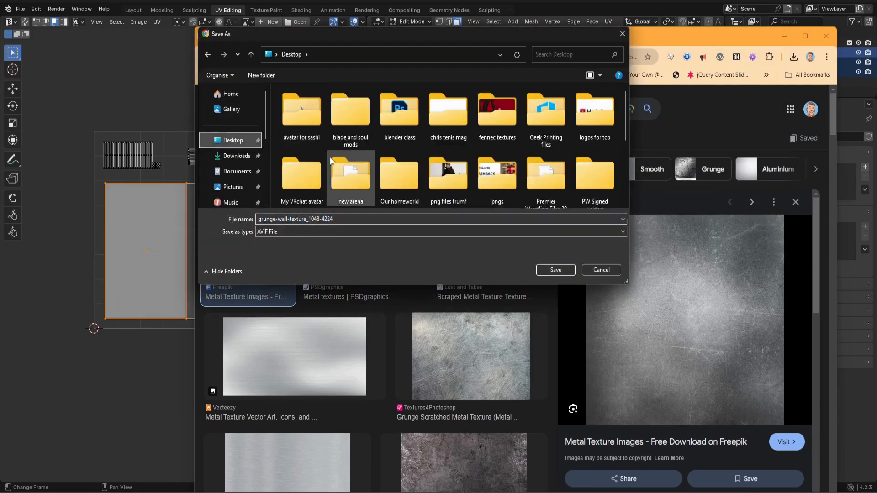
{"action": "left_click", "coordinate": [599, 269]}
Step: Capture the enlarged Freepik metal texture preview as a rectangular screenshot with the Snipping Tool
{"action": "left_click", "coordinate": [447, 492]}
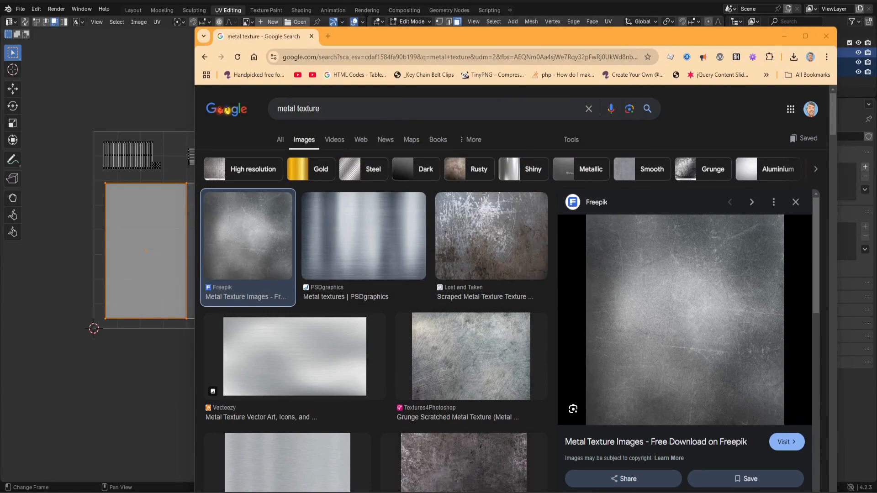
{"action": "left_click", "coordinate": [138, 17]}
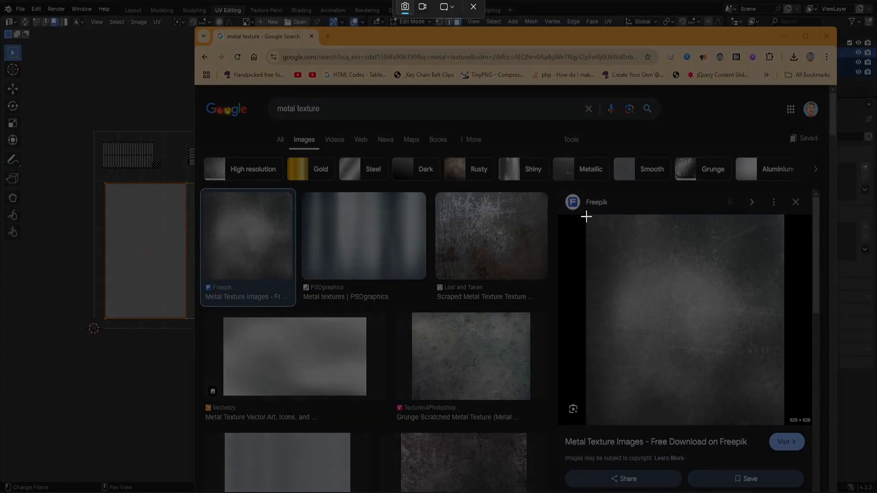
{"action": "left_click_drag", "start_coordinate": [582, 215], "coordinate": [782, 424]}
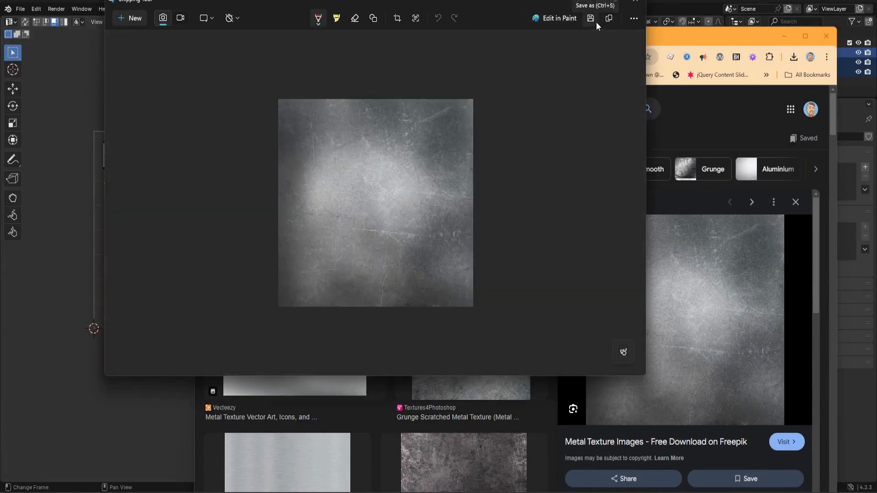
{"action": "left_click", "coordinate": [592, 19]}
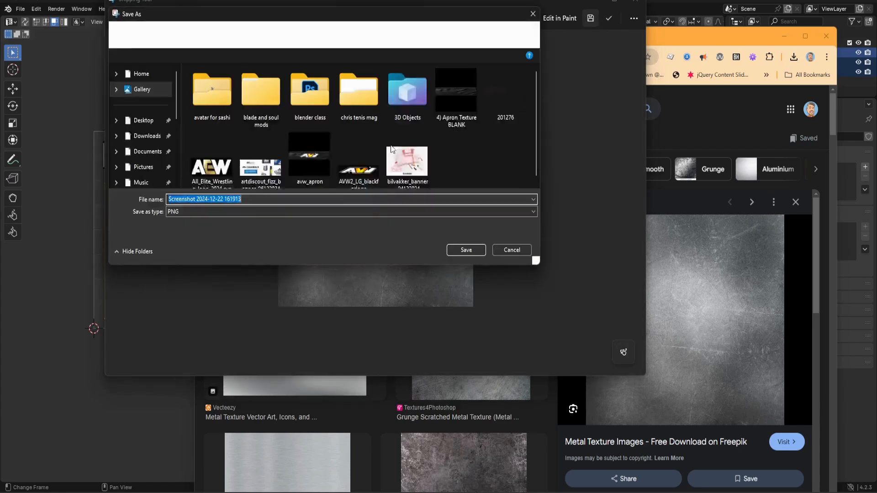
{"action": "left_click", "coordinate": [142, 120]}
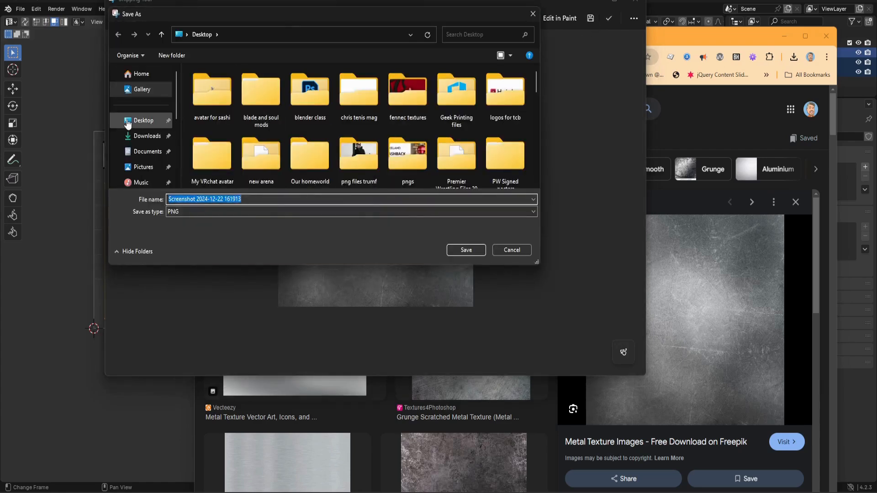
{"action": "left_click", "coordinate": [465, 250]}
{"action": "left_click", "coordinate": [633, 6]}
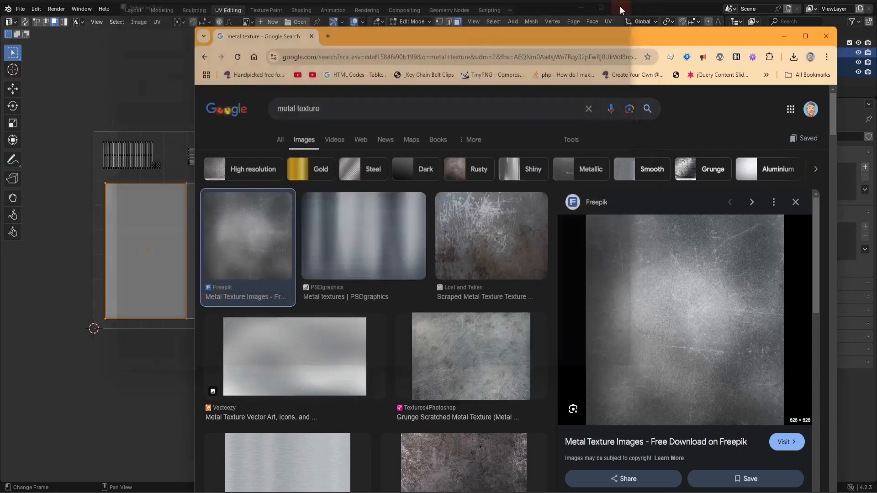
Step: Switch to Blender and open Screenshot 2024-12-22 161913.png from the Desktop as the UV editor's background image
{"action": "left_click", "coordinate": [120, 90]}
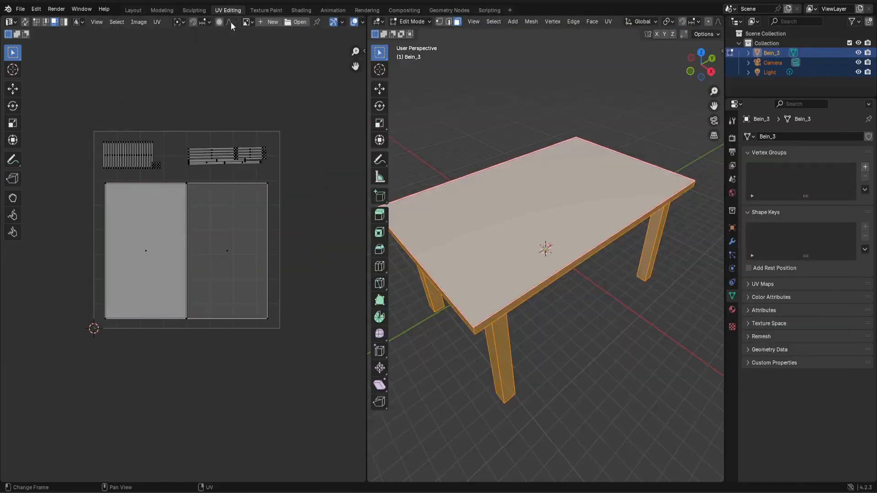
{"action": "left_click", "coordinate": [294, 22]}
{"action": "scroll", "coordinate": [365, 220], "scroll_direction": "down", "scroll_amount": 5}
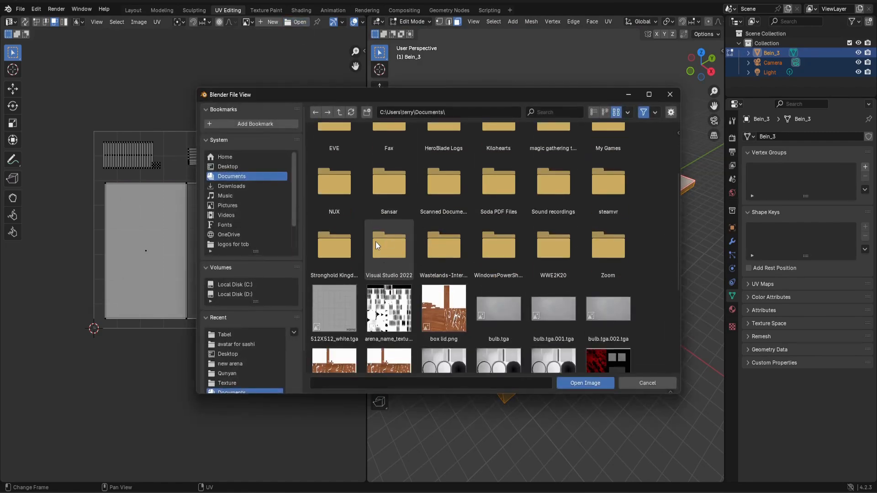
{"action": "left_click", "coordinate": [246, 167]}
{"action": "scroll", "coordinate": [350, 219], "scroll_direction": "down", "scroll_amount": 2}
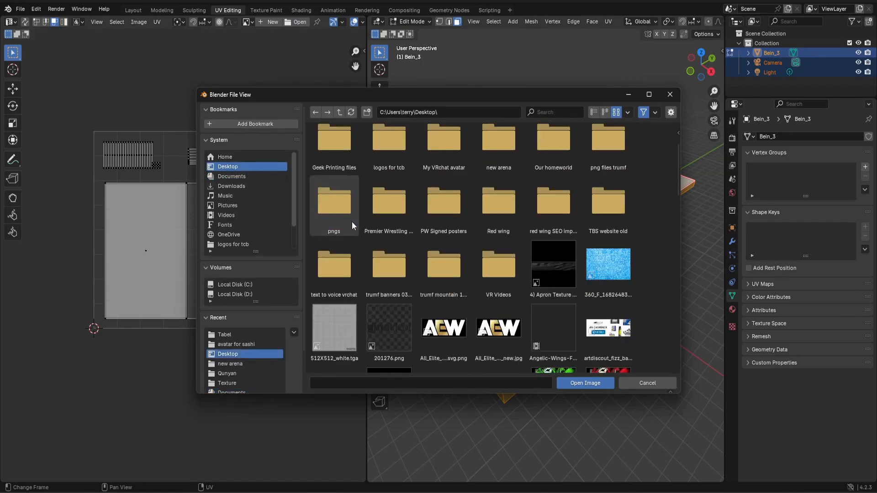
{"action": "scroll", "coordinate": [352, 221], "scroll_direction": "down", "scroll_amount": 8}
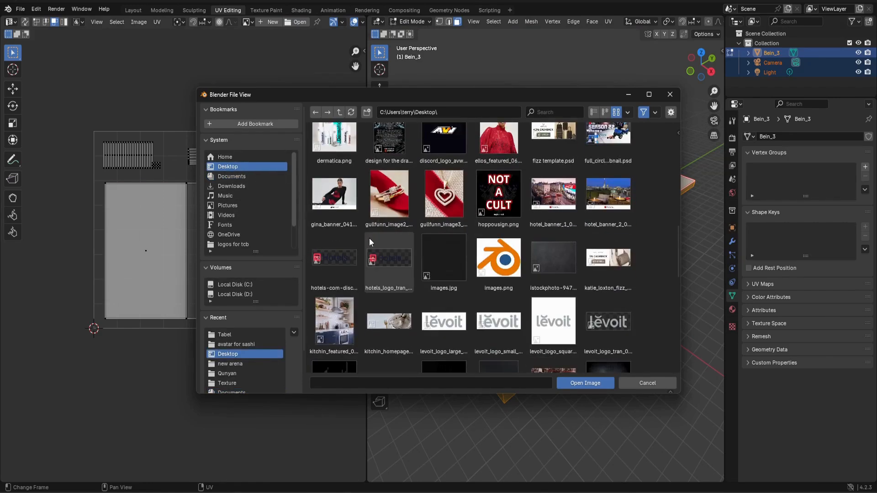
{"action": "scroll", "coordinate": [369, 237], "scroll_direction": "down", "scroll_amount": 10}
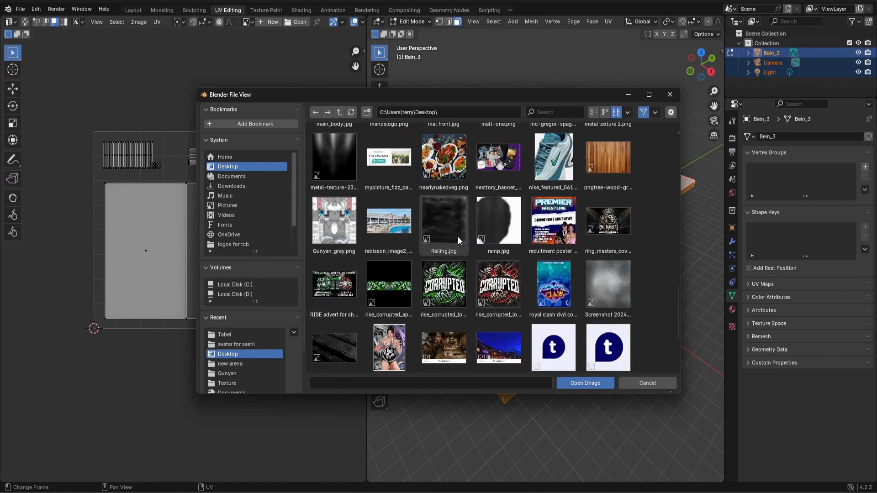
{"action": "left_click", "coordinate": [621, 289]}
{"action": "left_click", "coordinate": [583, 384]}
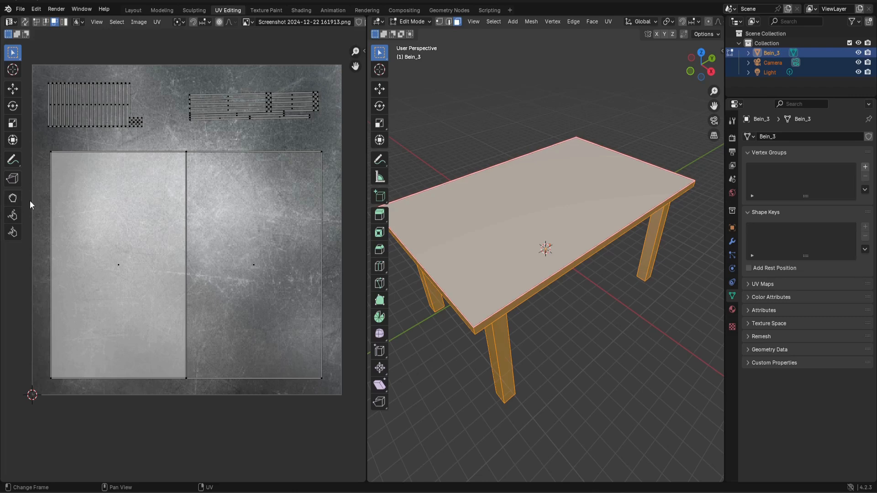
Step: Select only the tabletop face to see its island over the metal texture, and reselect the whole table
{"action": "left_click", "coordinate": [500, 155]}
{"action": "left_click", "coordinate": [514, 196]}
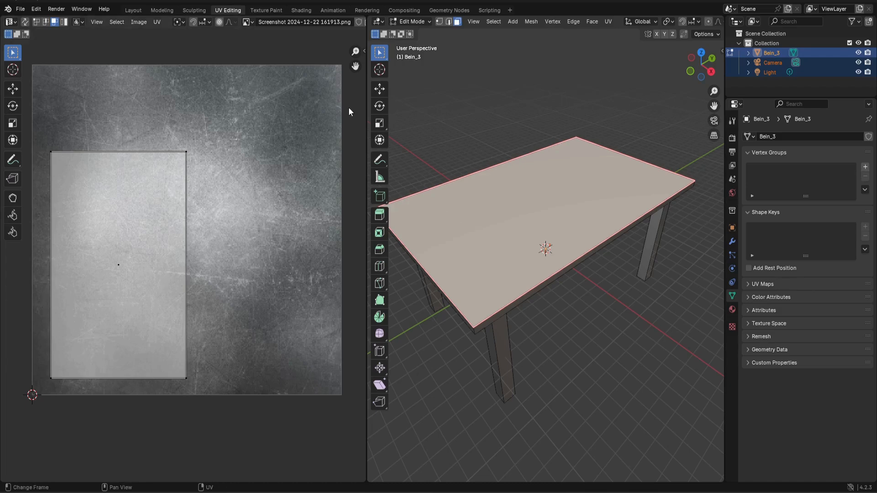
{"action": "key", "text": "a"}
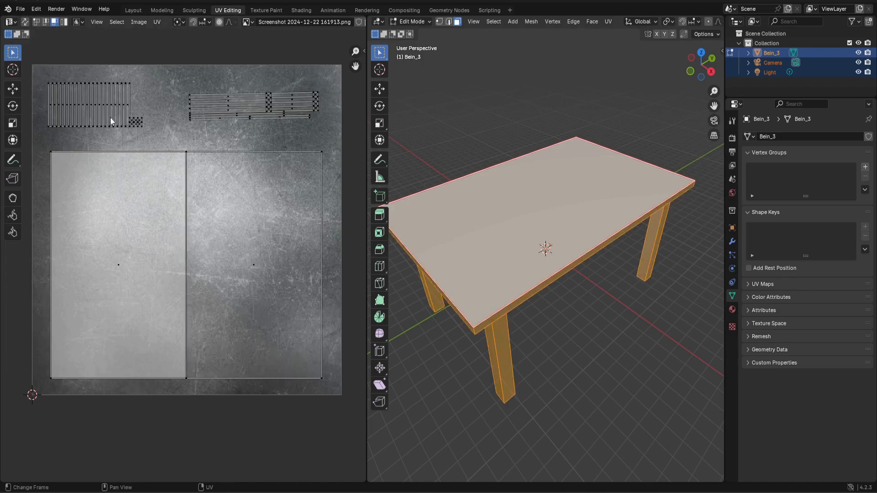
Step: Examine up close how the narrow strip islands and the large tabletop islands lie over the metal texture's pixels
{"action": "middle_click_drag", "start_coordinate": [106, 100], "coordinate": [272, 217]}
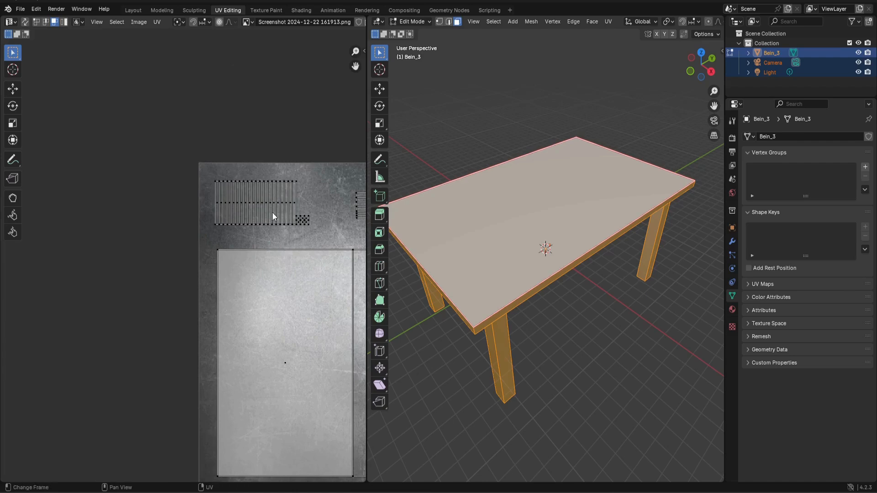
{"action": "scroll", "coordinate": [285, 218], "scroll_direction": "up", "scroll_amount": 8}
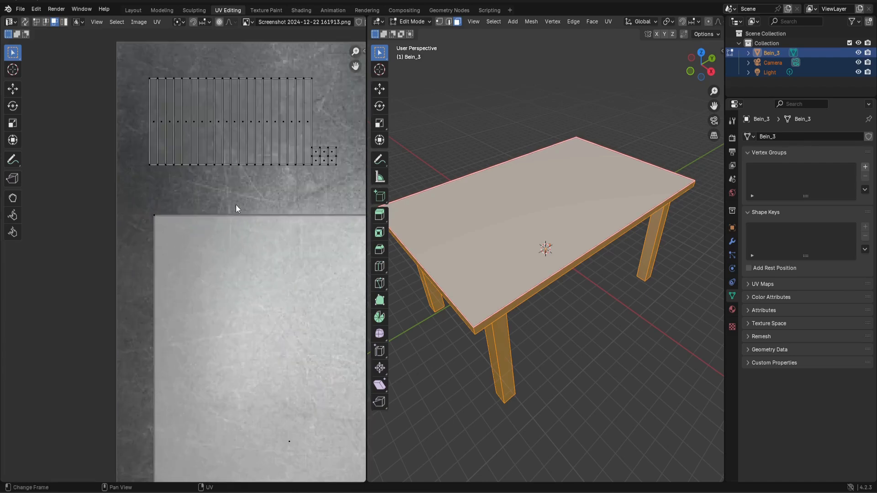
{"action": "scroll", "coordinate": [178, 449], "scroll_direction": "down", "scroll_amount": 8}
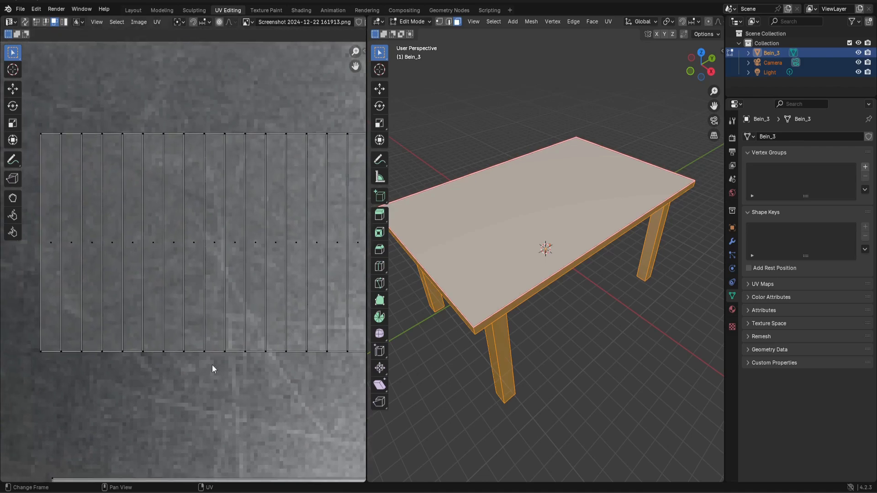
{"action": "scroll", "coordinate": [226, 345], "scroll_direction": "up", "scroll_amount": 10}
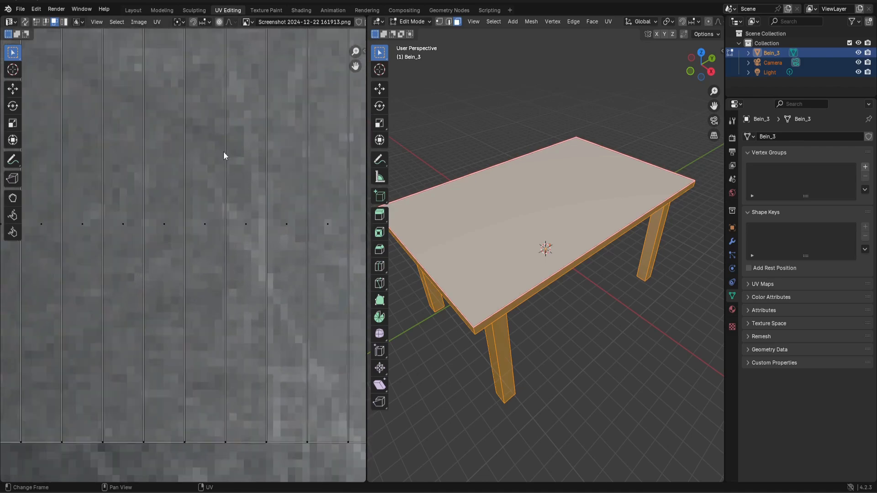
{"action": "scroll", "coordinate": [182, 212], "scroll_direction": "down", "scroll_amount": 4}
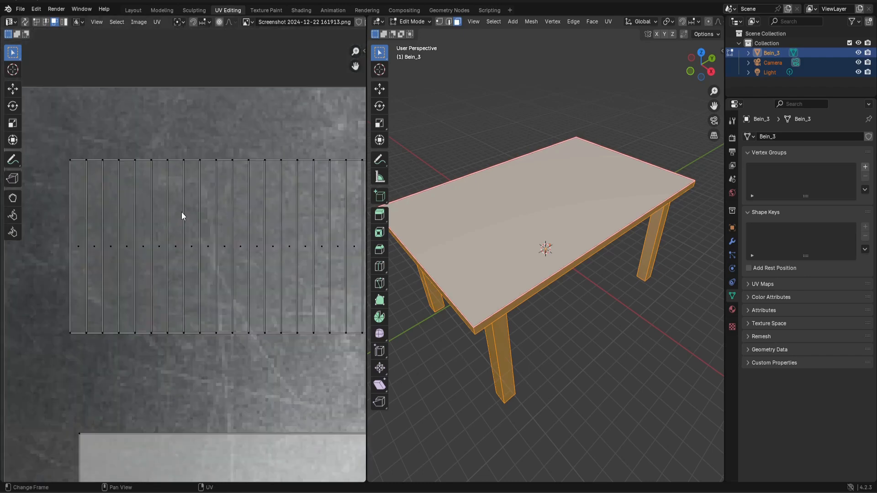
{"action": "scroll", "coordinate": [184, 254], "scroll_direction": "down", "scroll_amount": 3}
{"action": "middle_click_drag", "start_coordinate": [284, 400], "coordinate": [228, 172]}
{"action": "scroll", "coordinate": [235, 176], "scroll_direction": "up", "scroll_amount": 6}
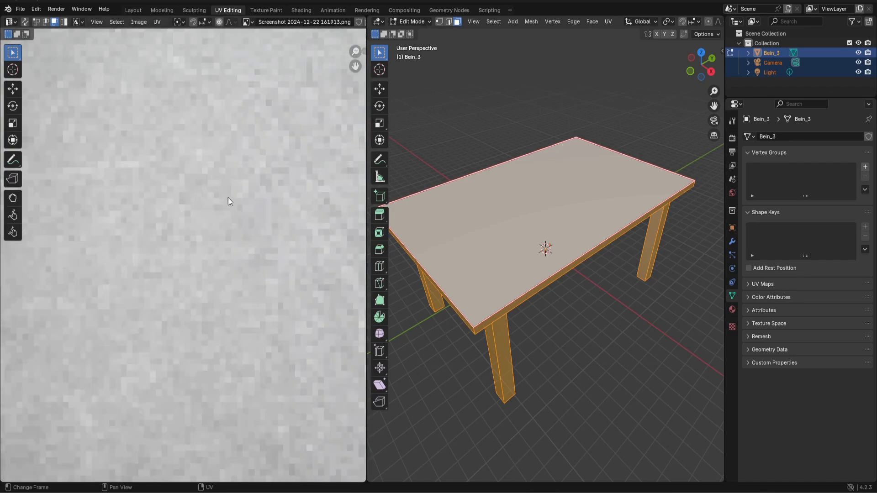
{"action": "scroll", "coordinate": [201, 206], "scroll_direction": "down", "scroll_amount": 8}
{"action": "scroll", "coordinate": [231, 239], "scroll_direction": "up", "scroll_amount": 3}
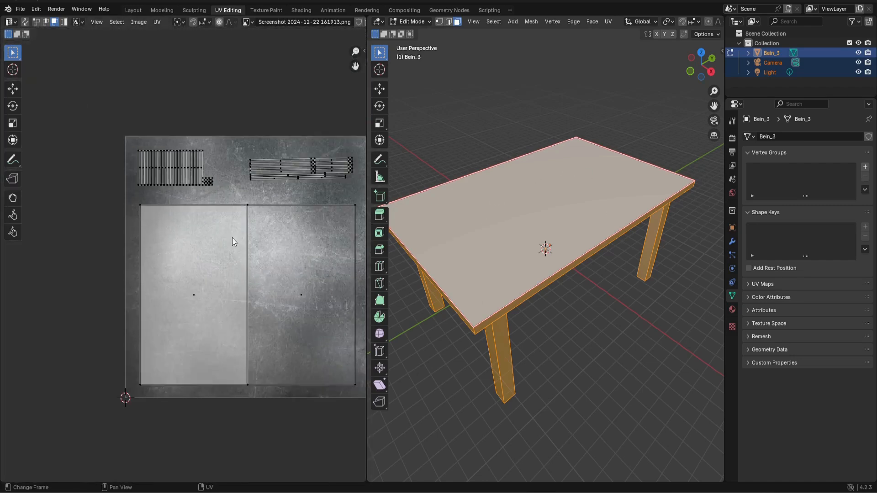
{"action": "middle_click_drag", "start_coordinate": [352, 148], "coordinate": [318, 128]}
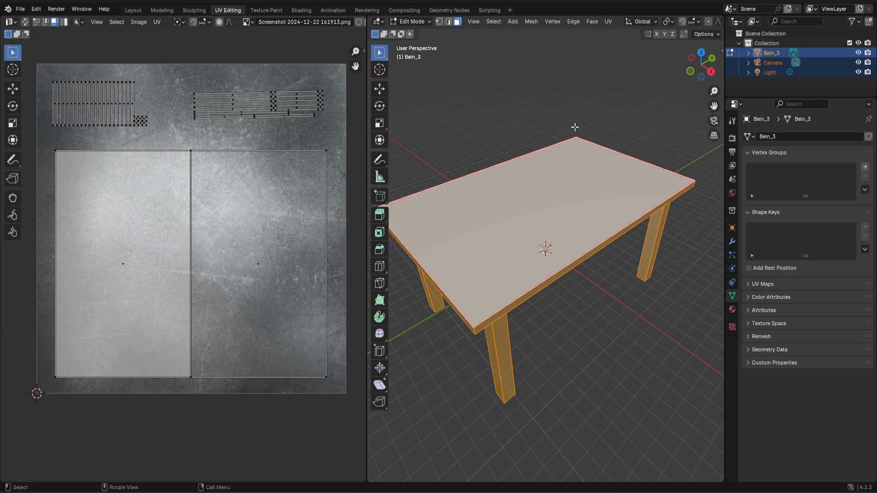
{"action": "middle_click_drag", "start_coordinate": [543, 239], "coordinate": [545, 215]}
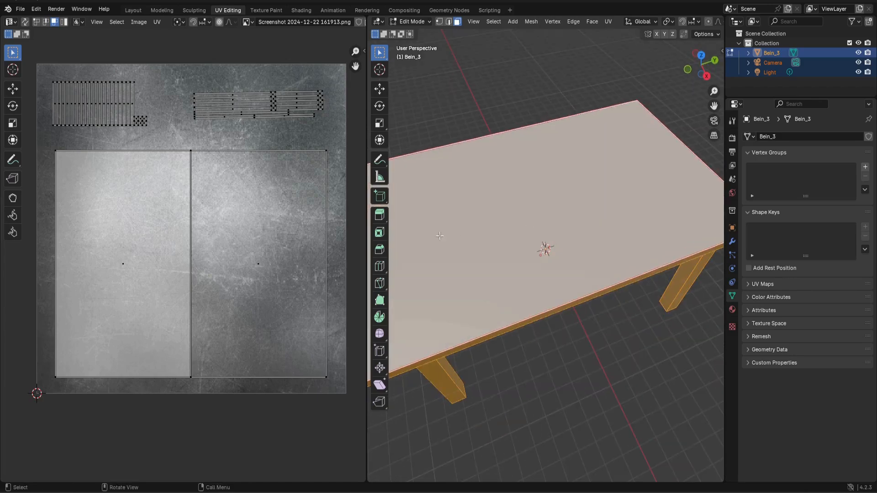
{"action": "scroll", "coordinate": [215, 174], "scroll_direction": "down", "scroll_amount": 2}
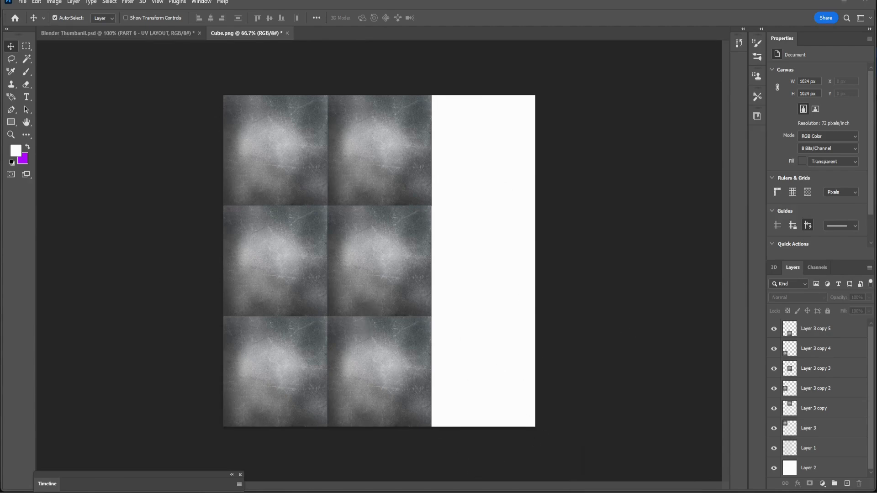
Step: Return to Blender from Photoshop and switch to the Layout workspace
{"action": "left_click", "coordinate": [623, 491]}
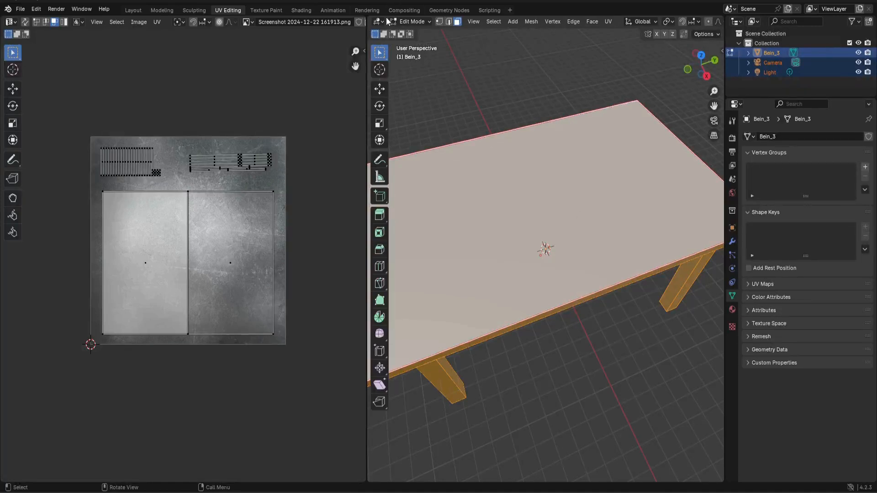
{"action": "left_click", "coordinate": [133, 10]}
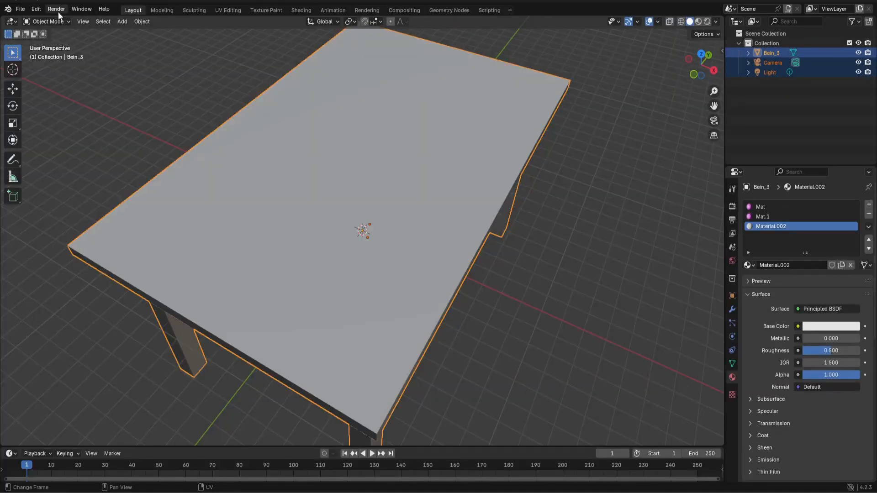
{"action": "left_click", "coordinate": [20, 9]}
{"action": "mouse_move", "coordinate": [43, 158]}
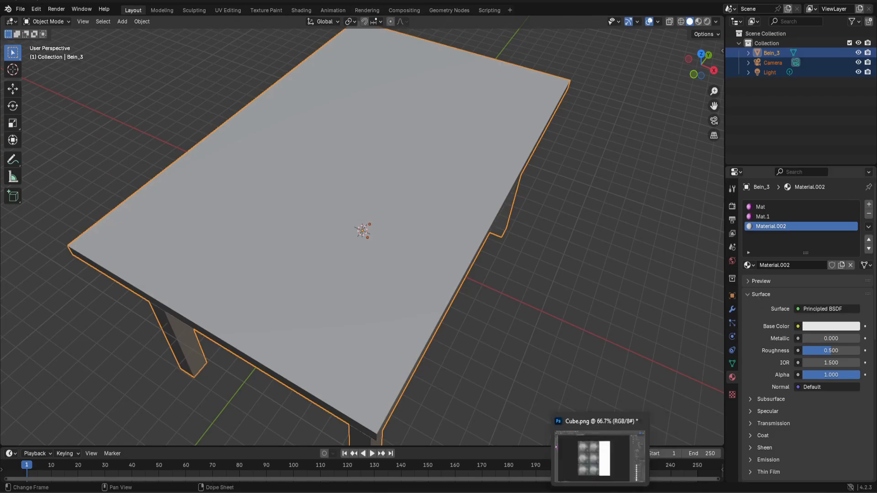
Step: Check the tiled metal texture of Cube.png in Photoshop, and go back to Blender to view the whole table
{"action": "left_click", "coordinate": [587, 454]}
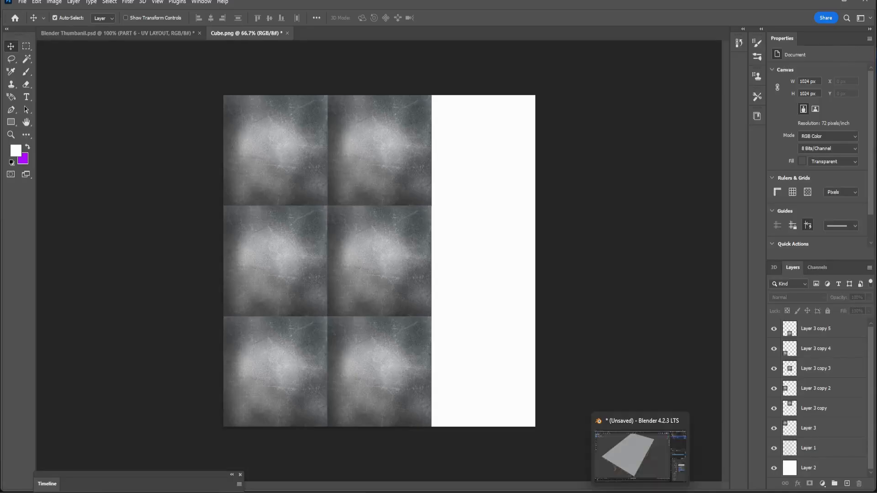
{"action": "left_click", "coordinate": [646, 488]}
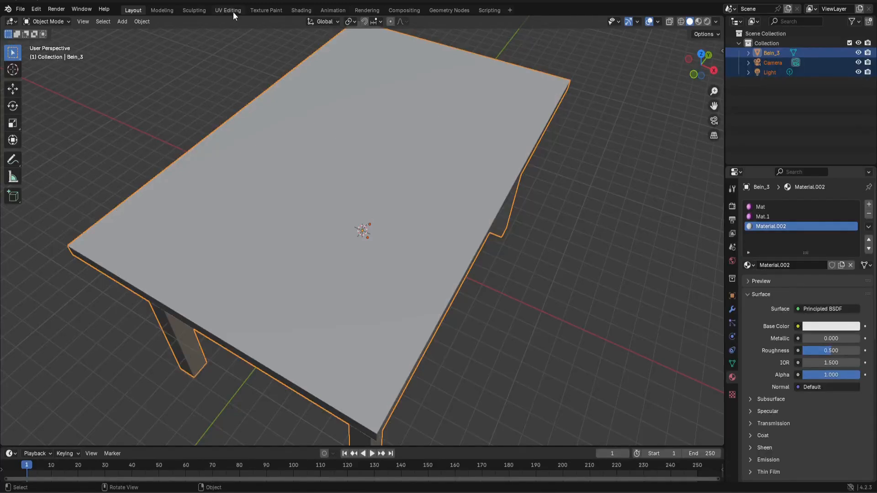
{"action": "scroll", "coordinate": [406, 224], "scroll_direction": "down", "scroll_amount": 8}
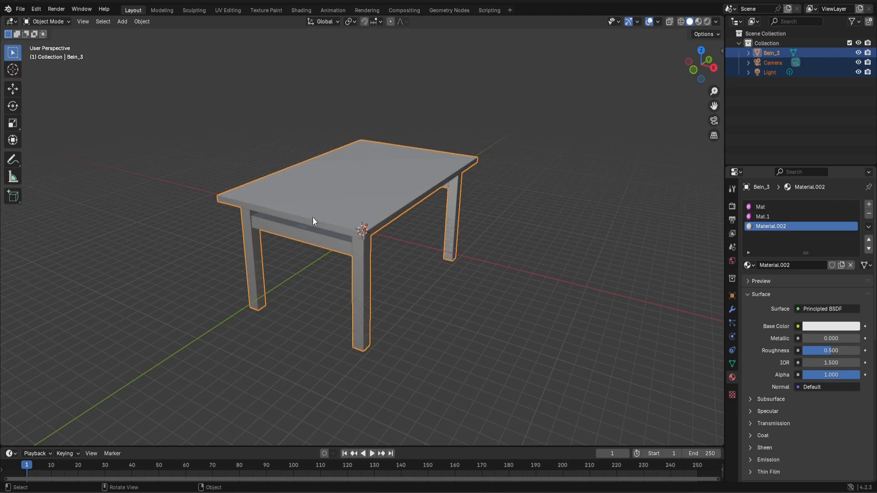
{"action": "scroll", "coordinate": [336, 208], "scroll_direction": "up", "scroll_amount": 1}
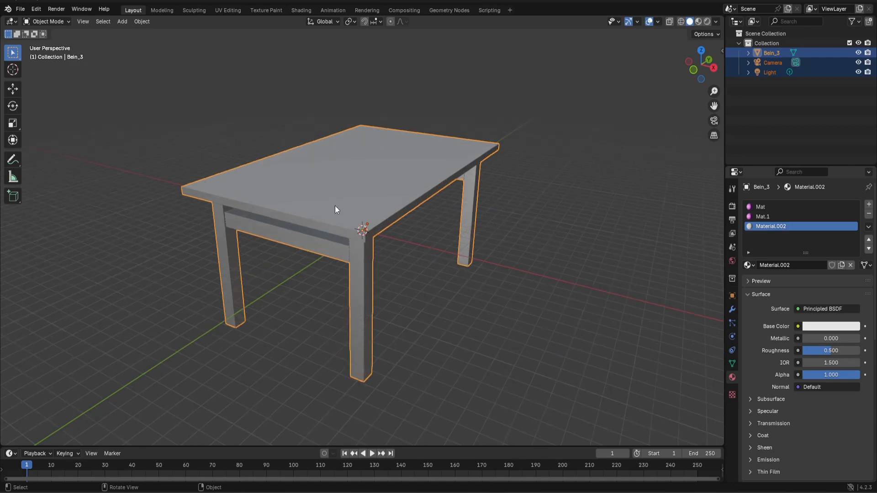